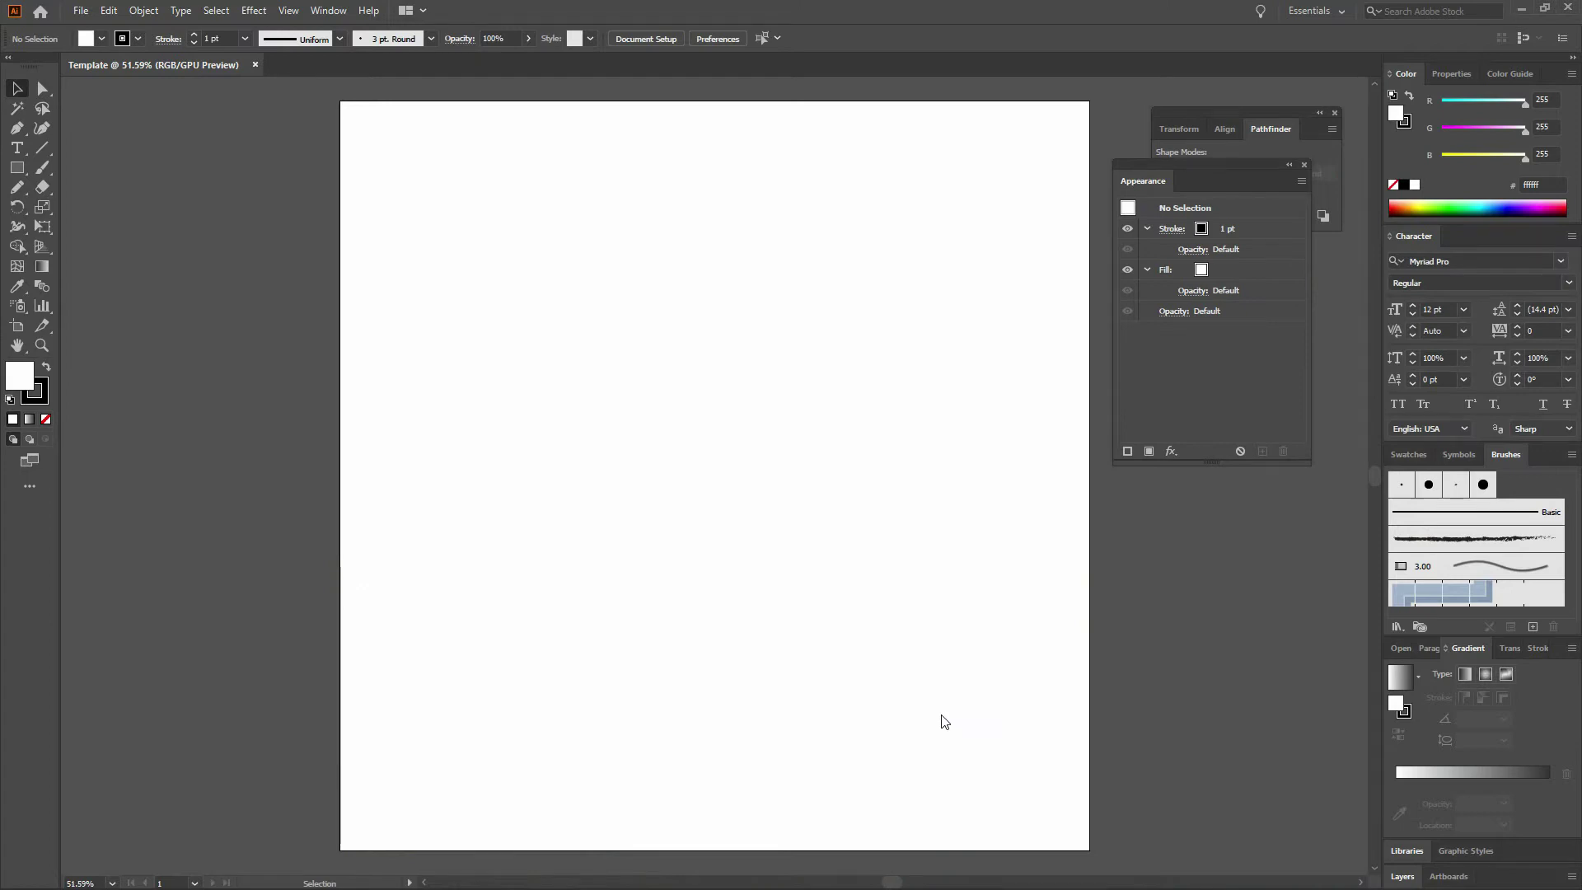
left_click(1343, 13)
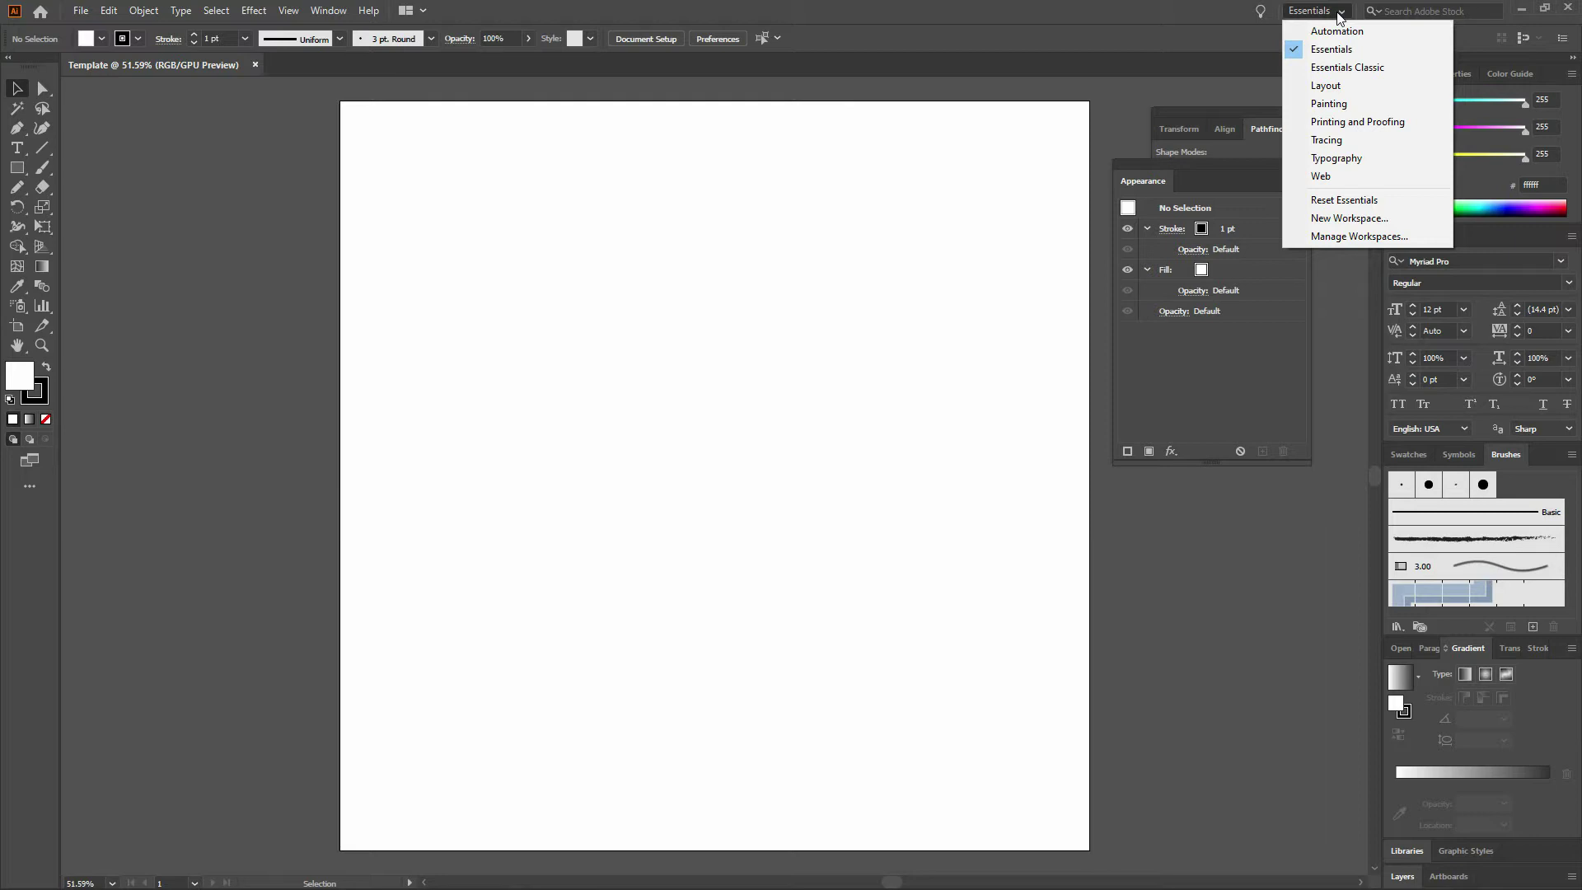
left_click(1339, 13)
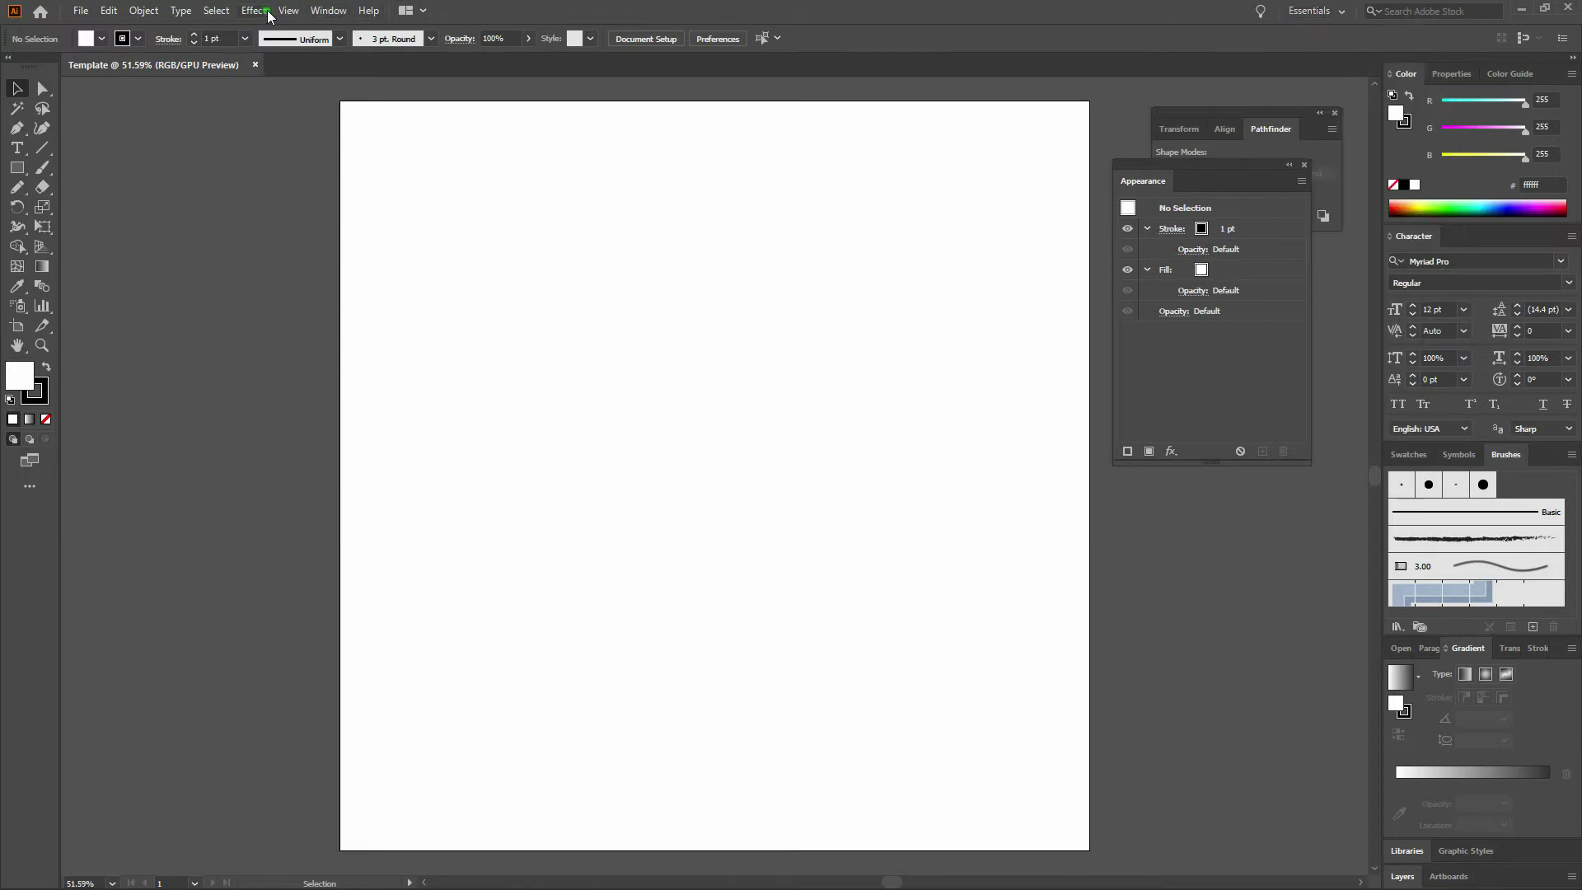
left_click(296, 12)
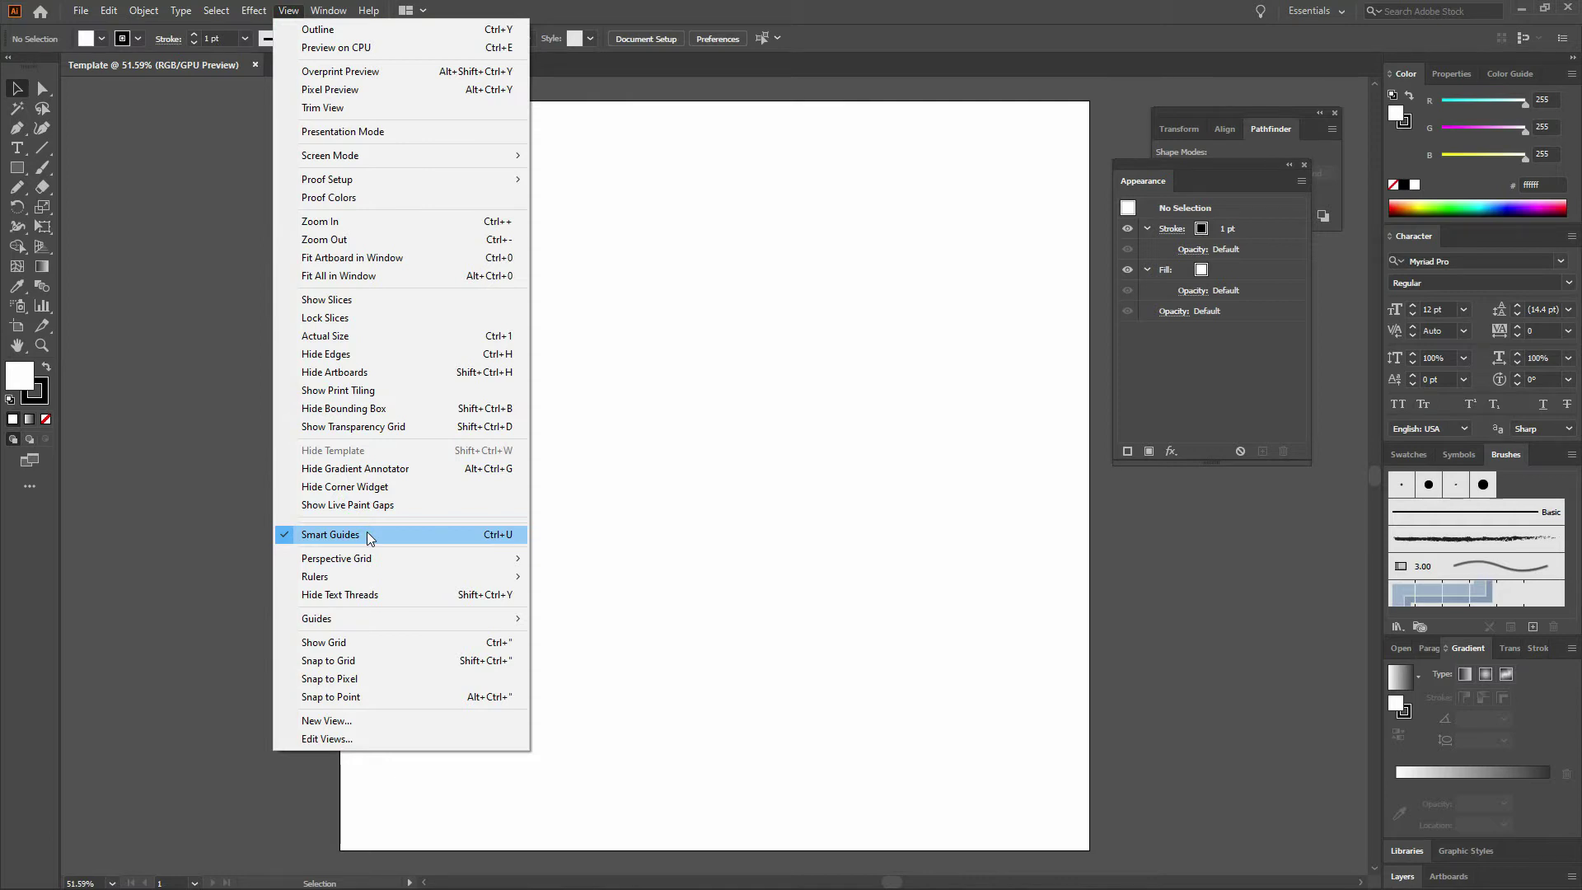
left_click(890, 14)
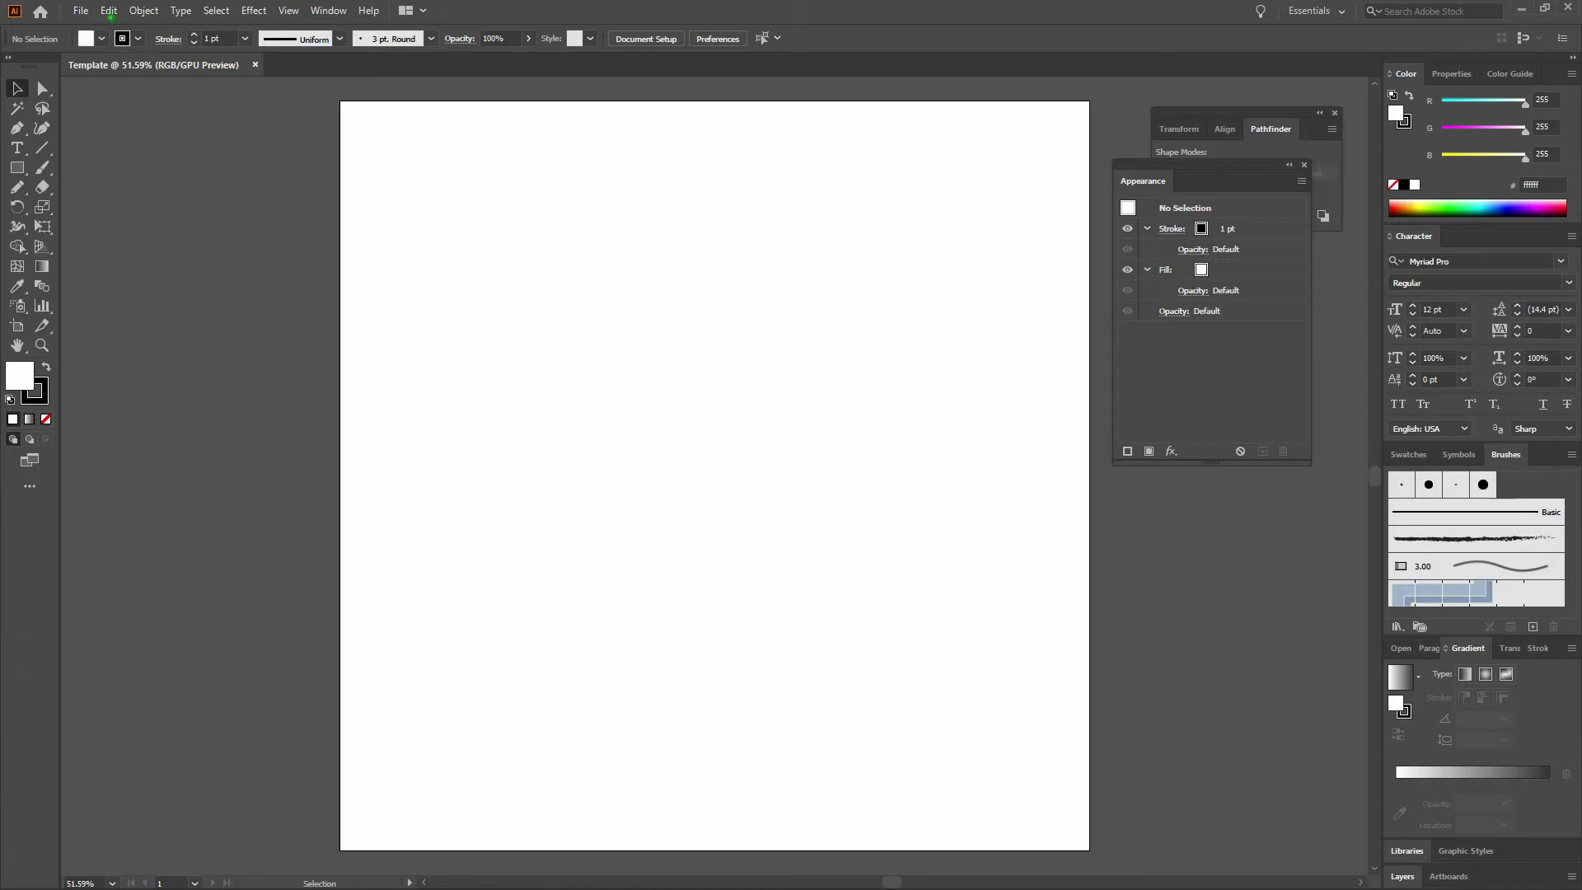
left_click(80, 11)
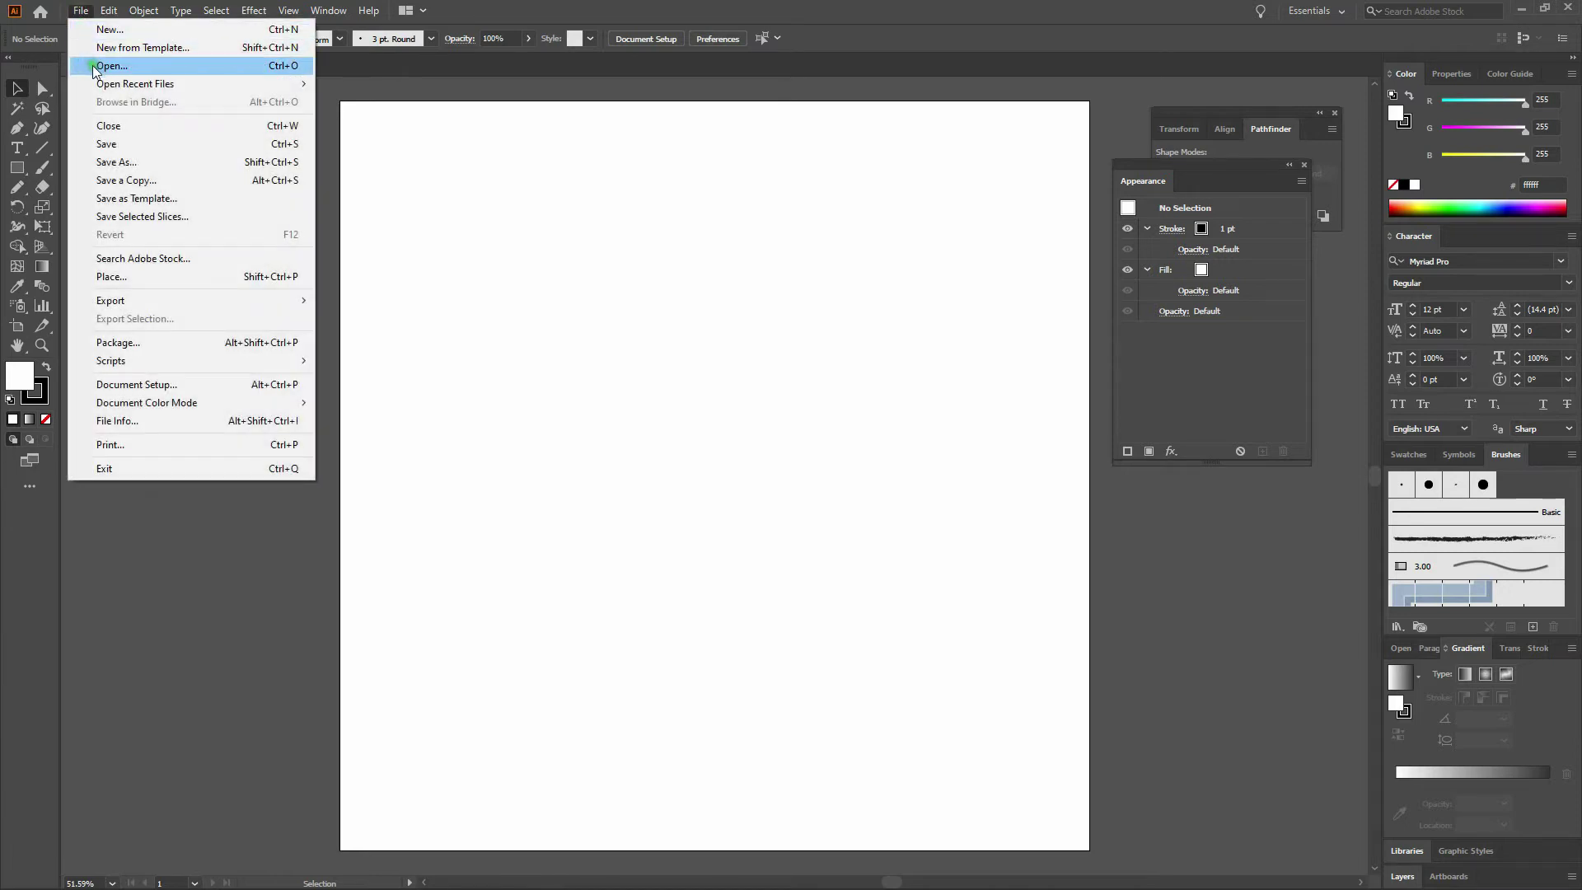
left_click(140, 36)
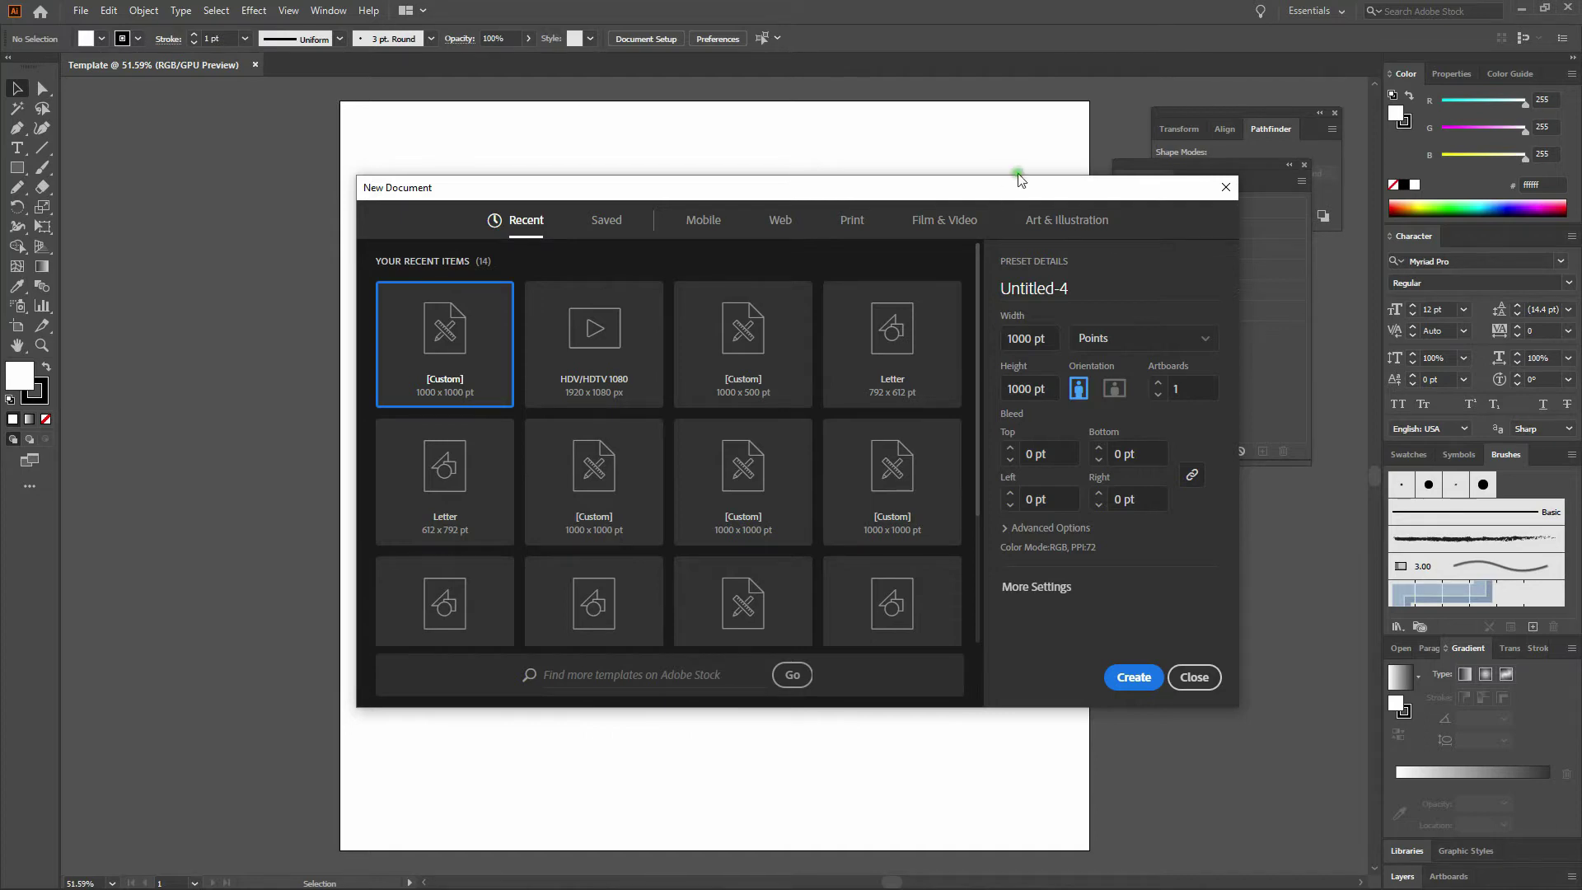
left_click(1196, 675)
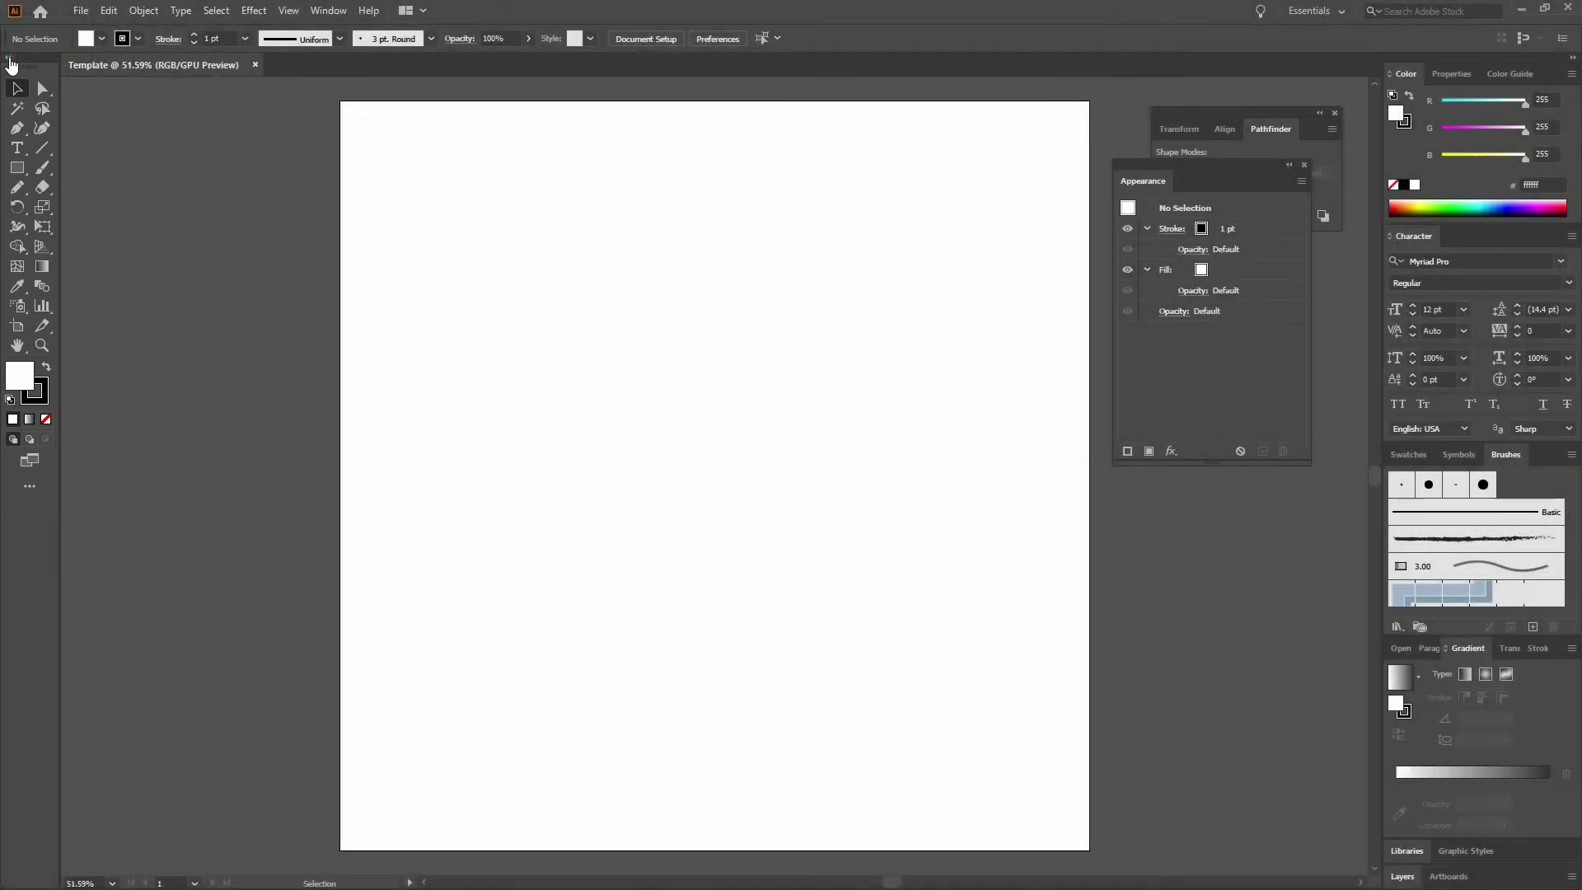
left_click(10, 62)
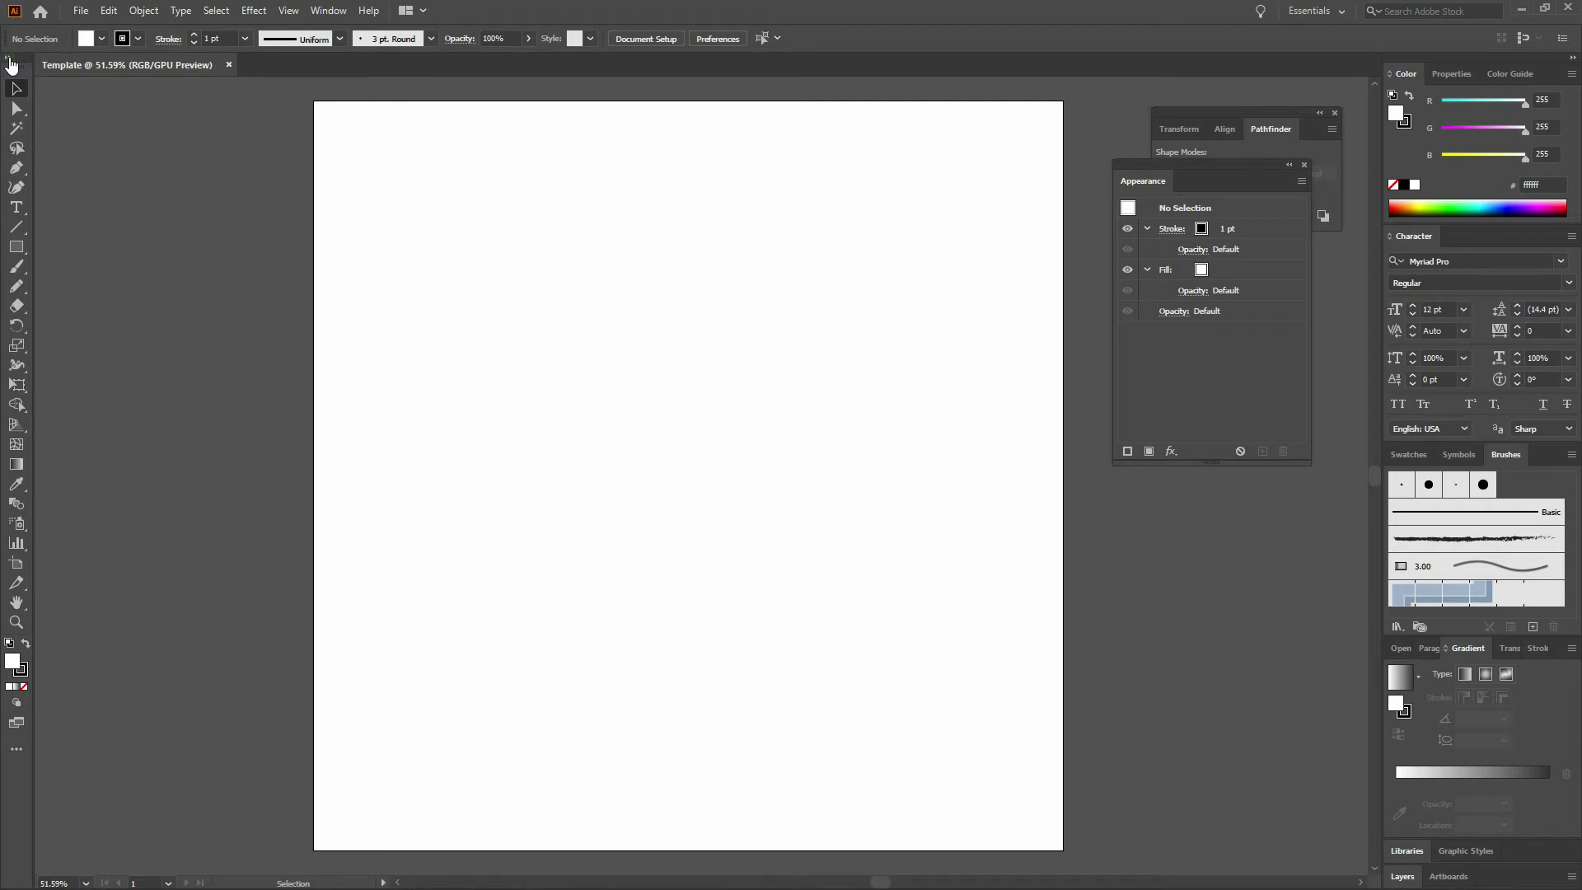
left_click(10, 62)
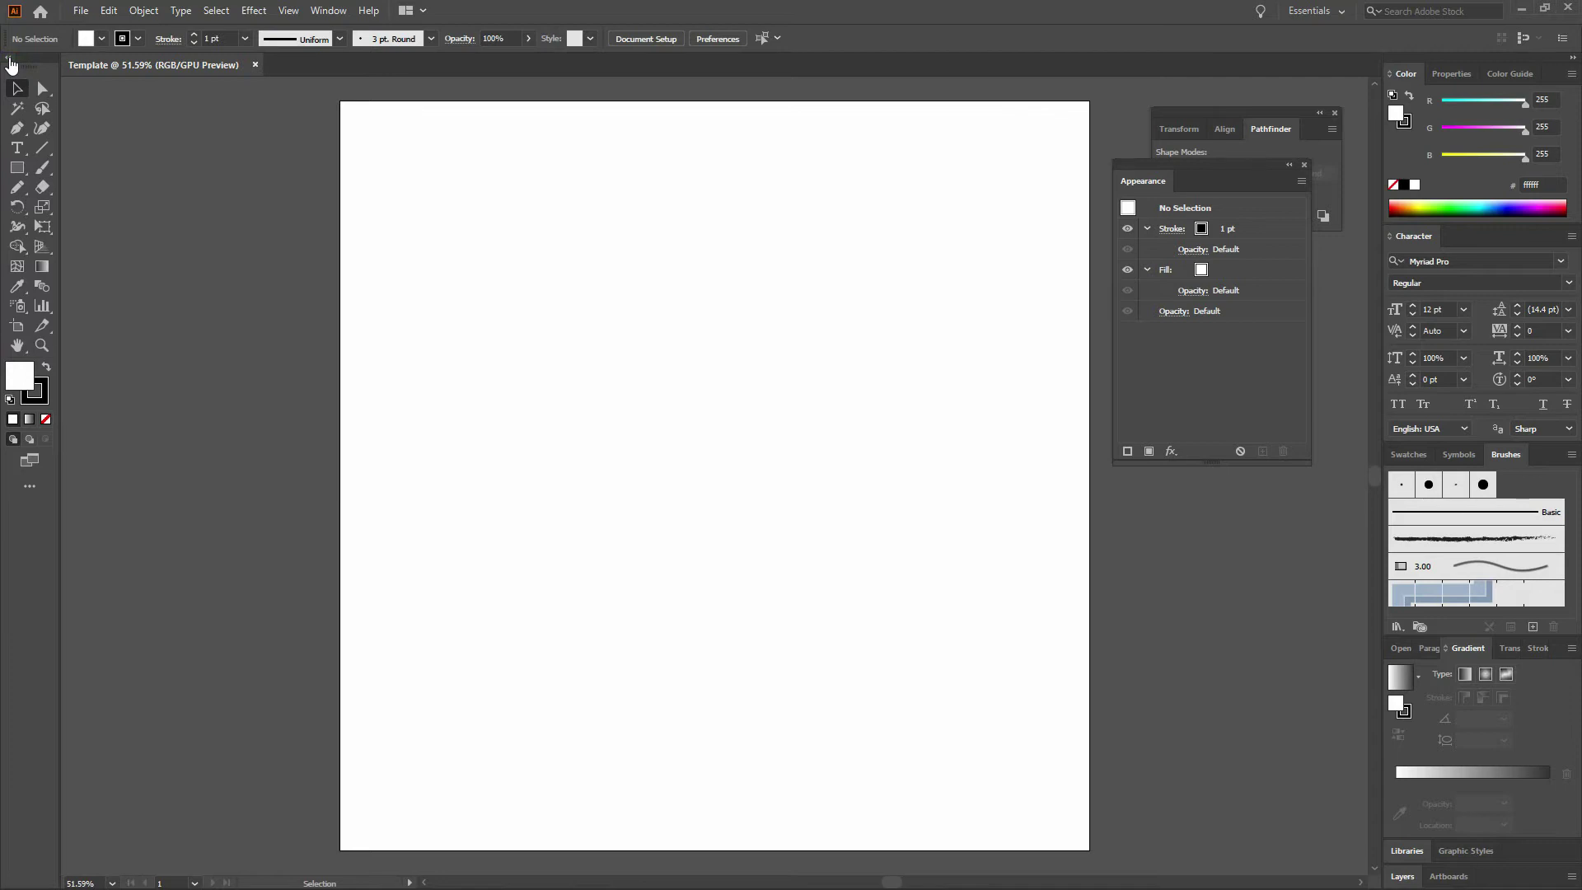
Draw a 200 × 200 pt square and center it horizontally and vertically on the artboard
left_click(18, 168)
left_click(741, 429)
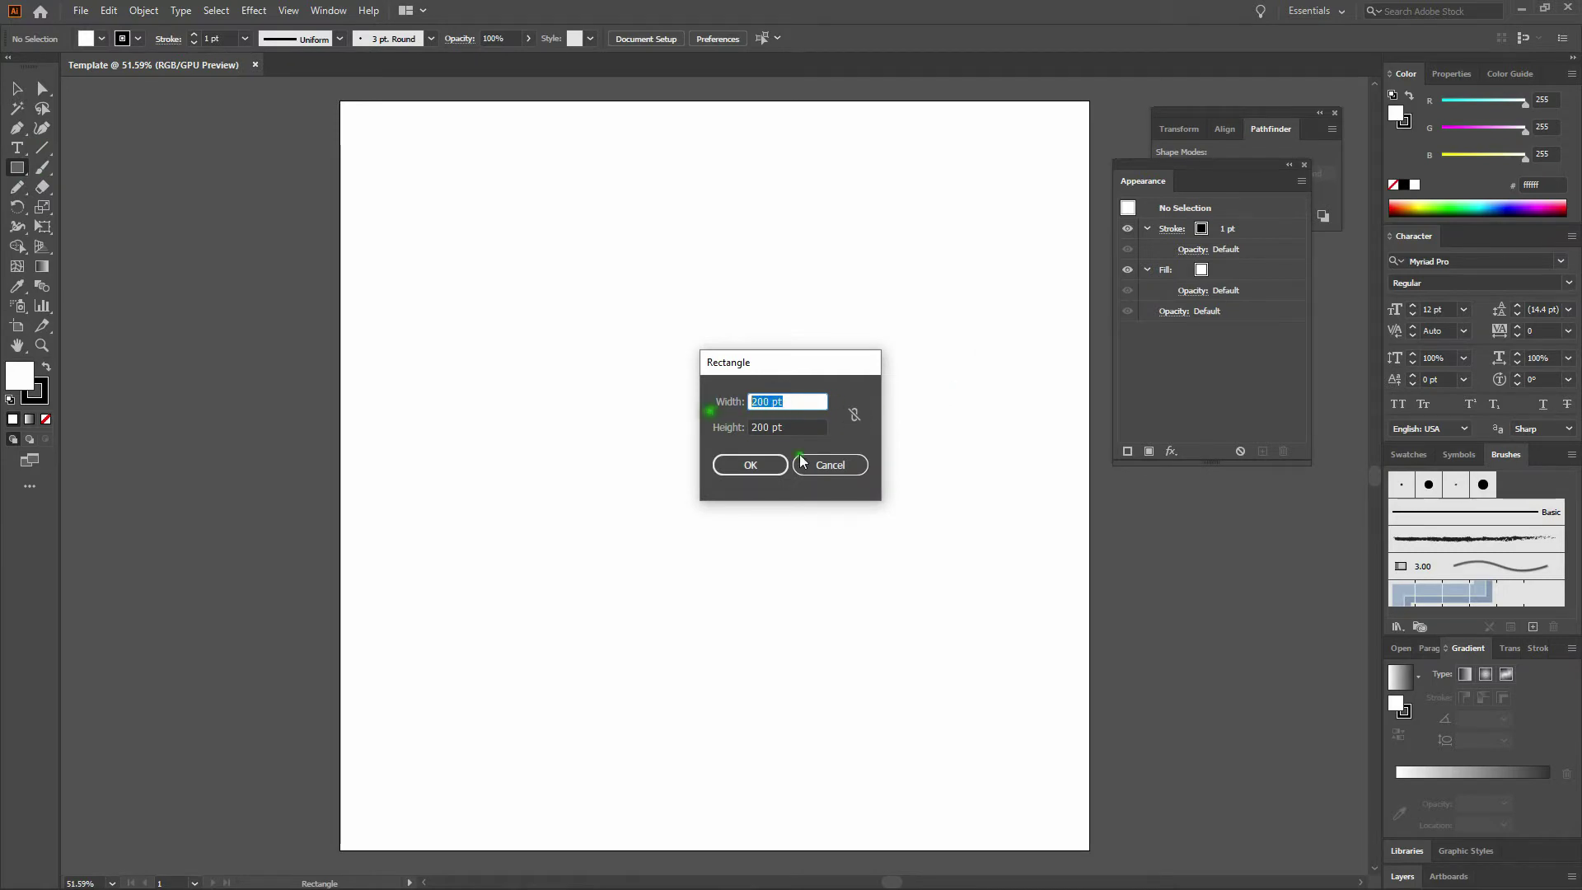
key("Tab")
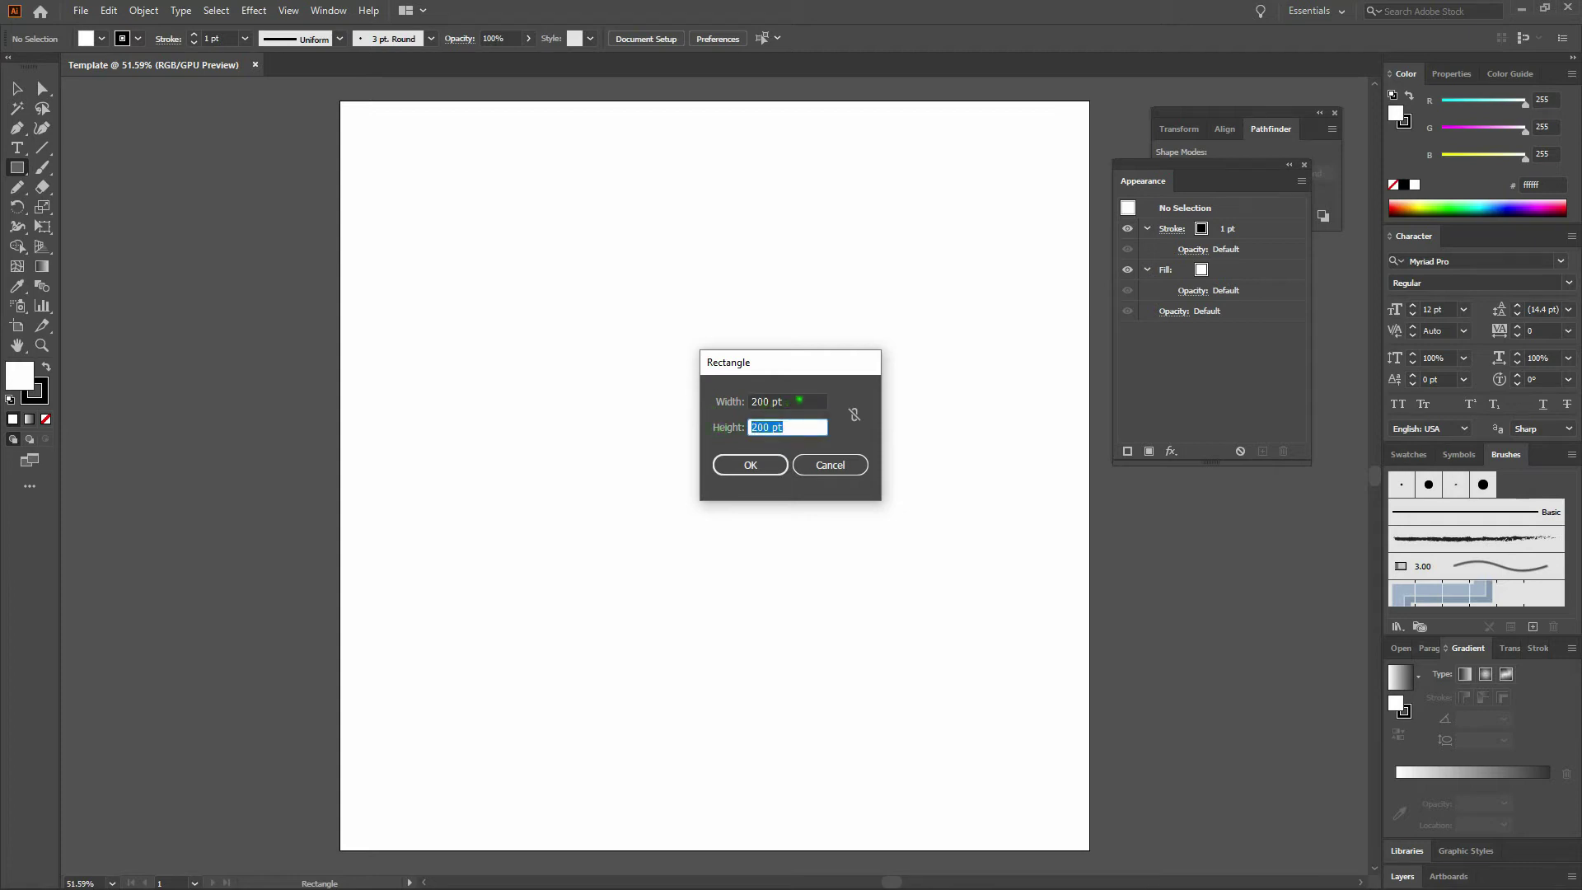
left_click(801, 401)
left_click(754, 459)
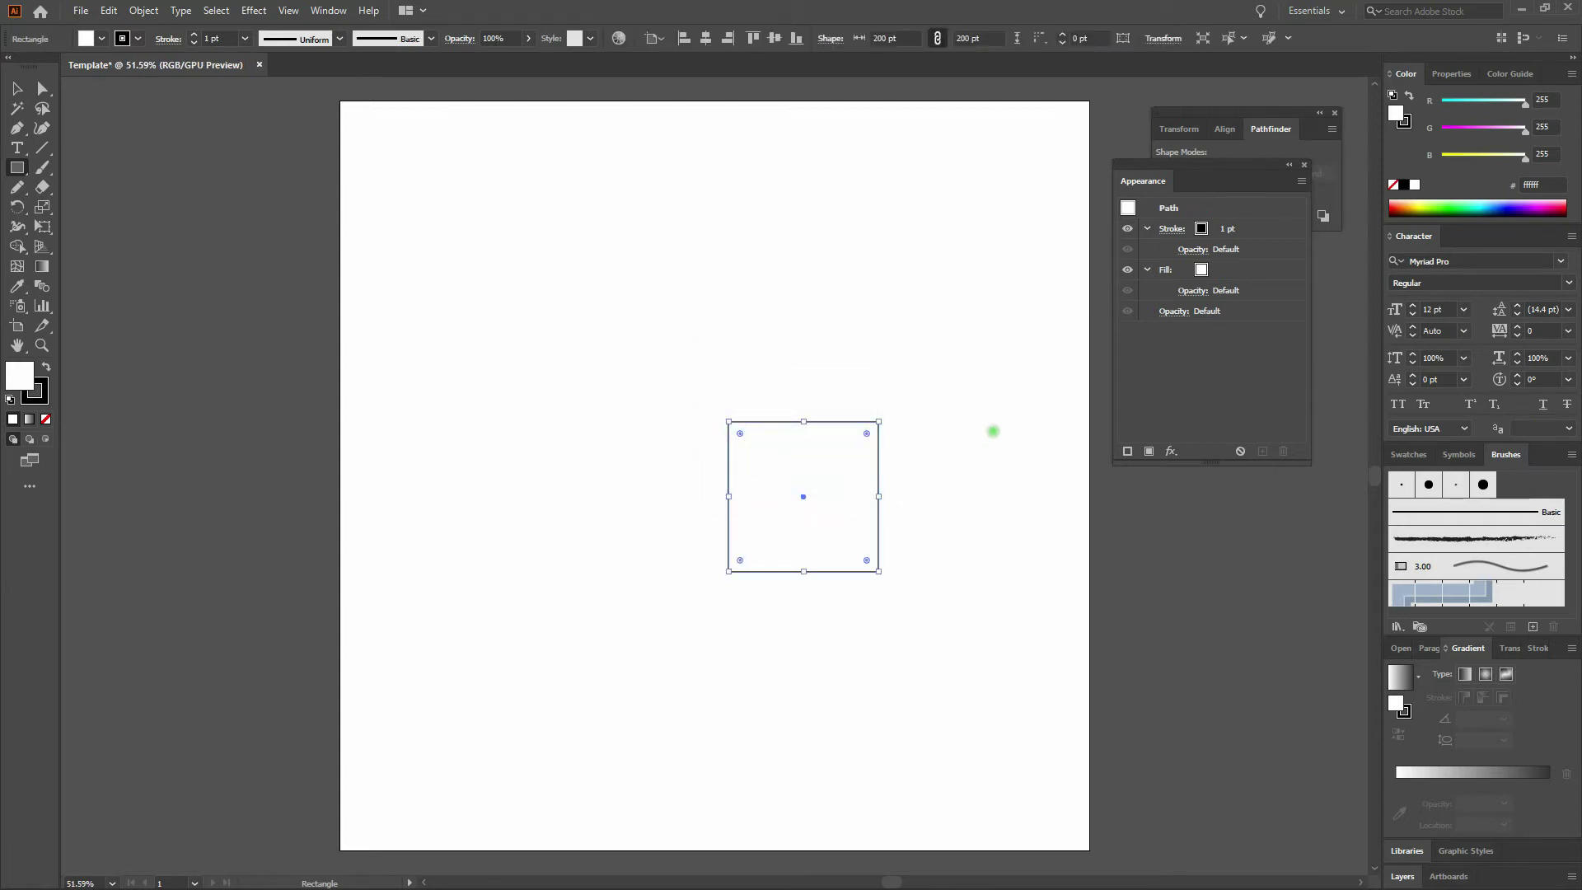
left_click(774, 38)
left_click(706, 38)
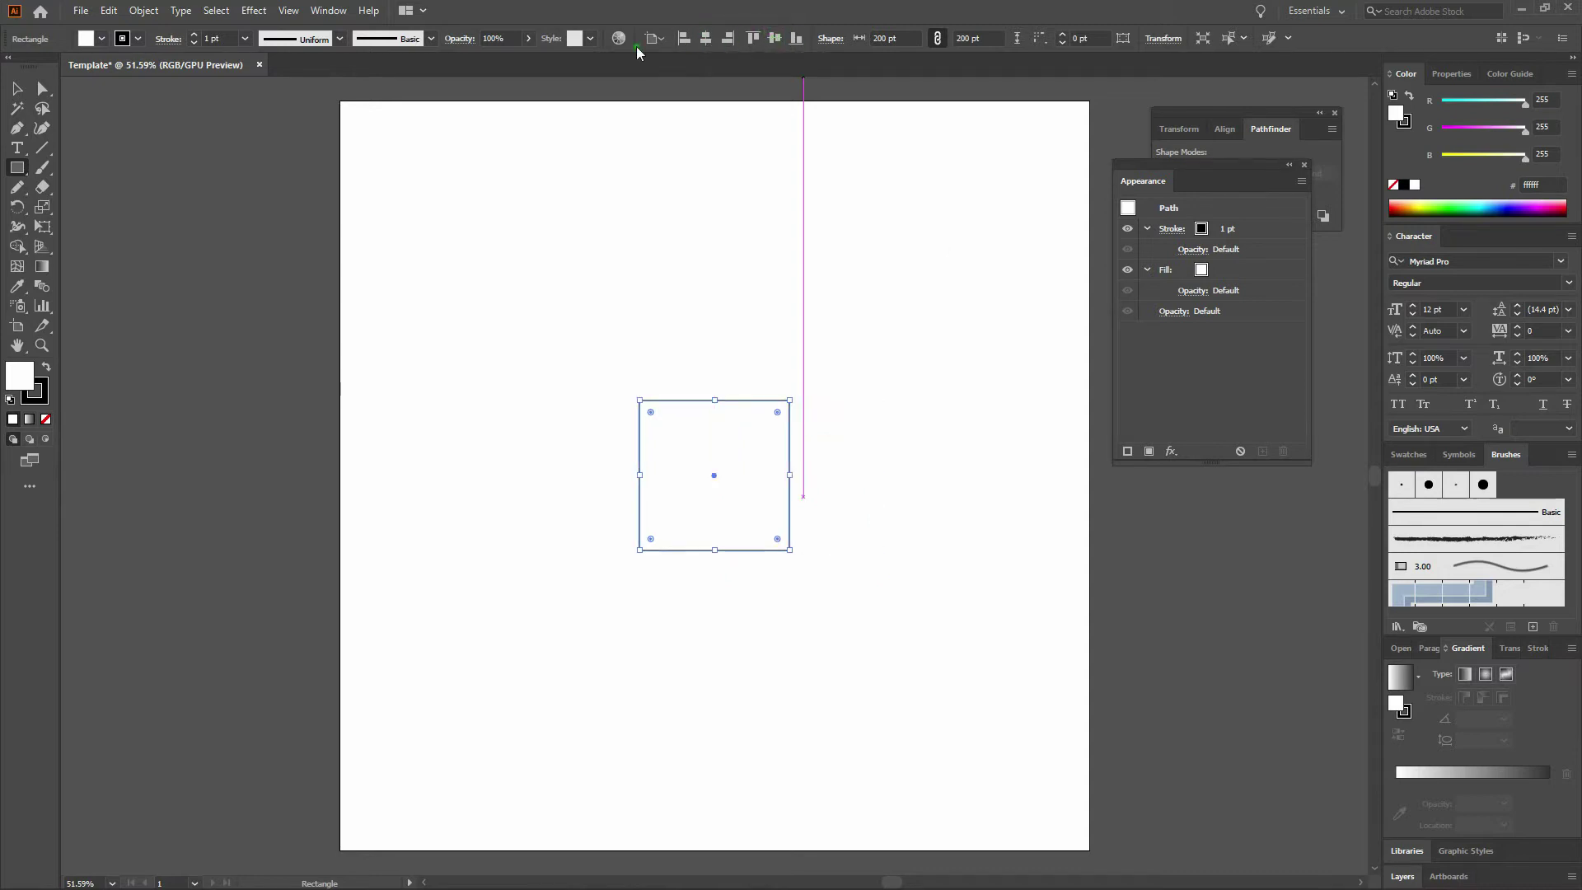
left_click(330, 11)
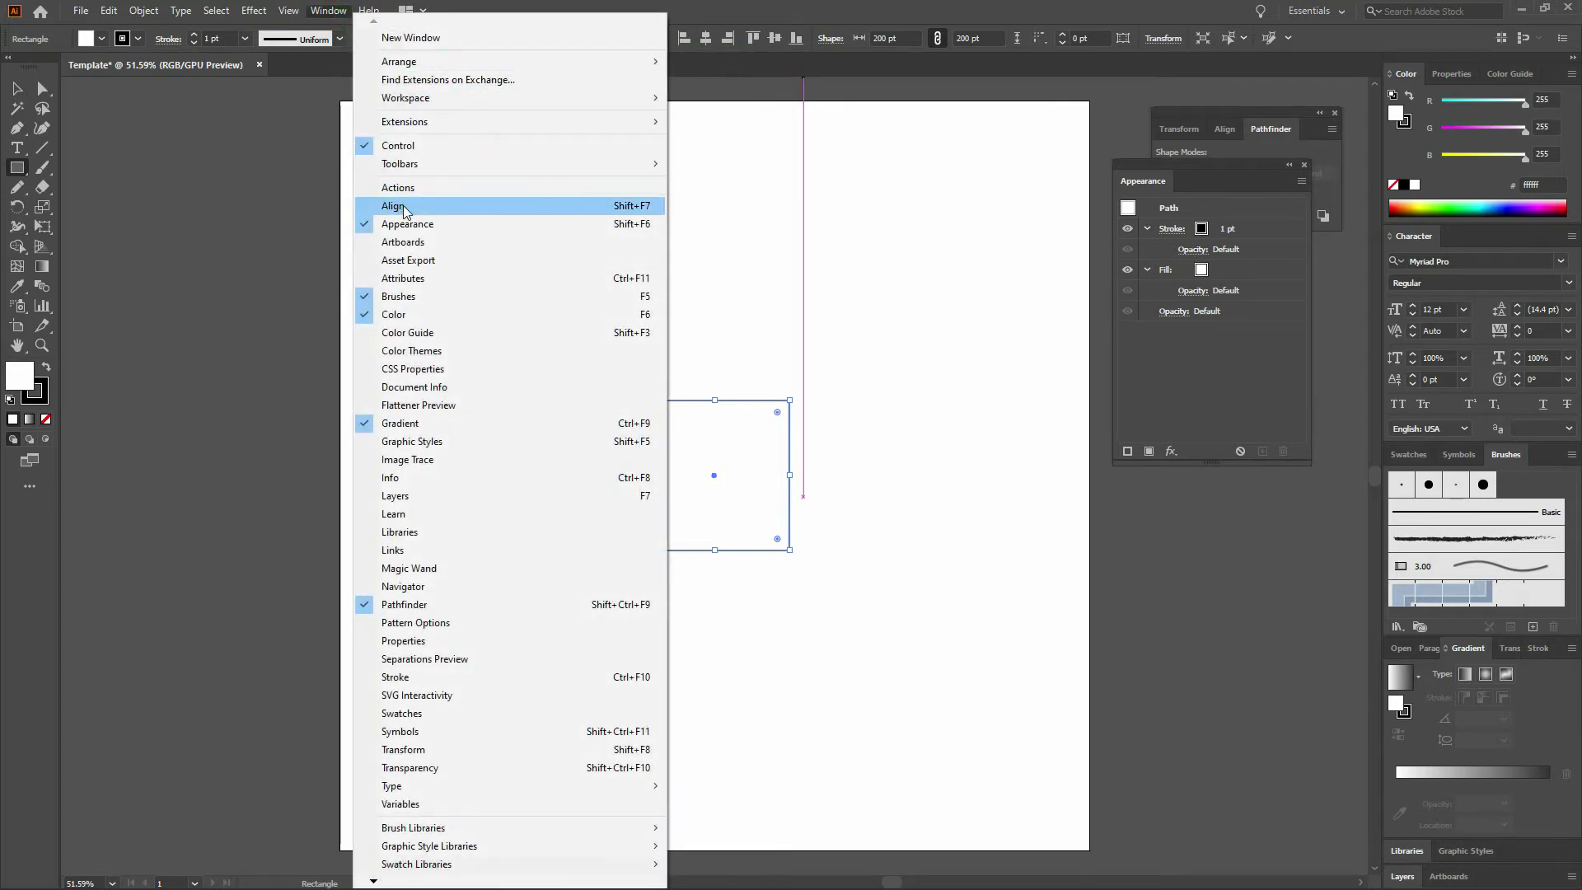
key("shift+F7")
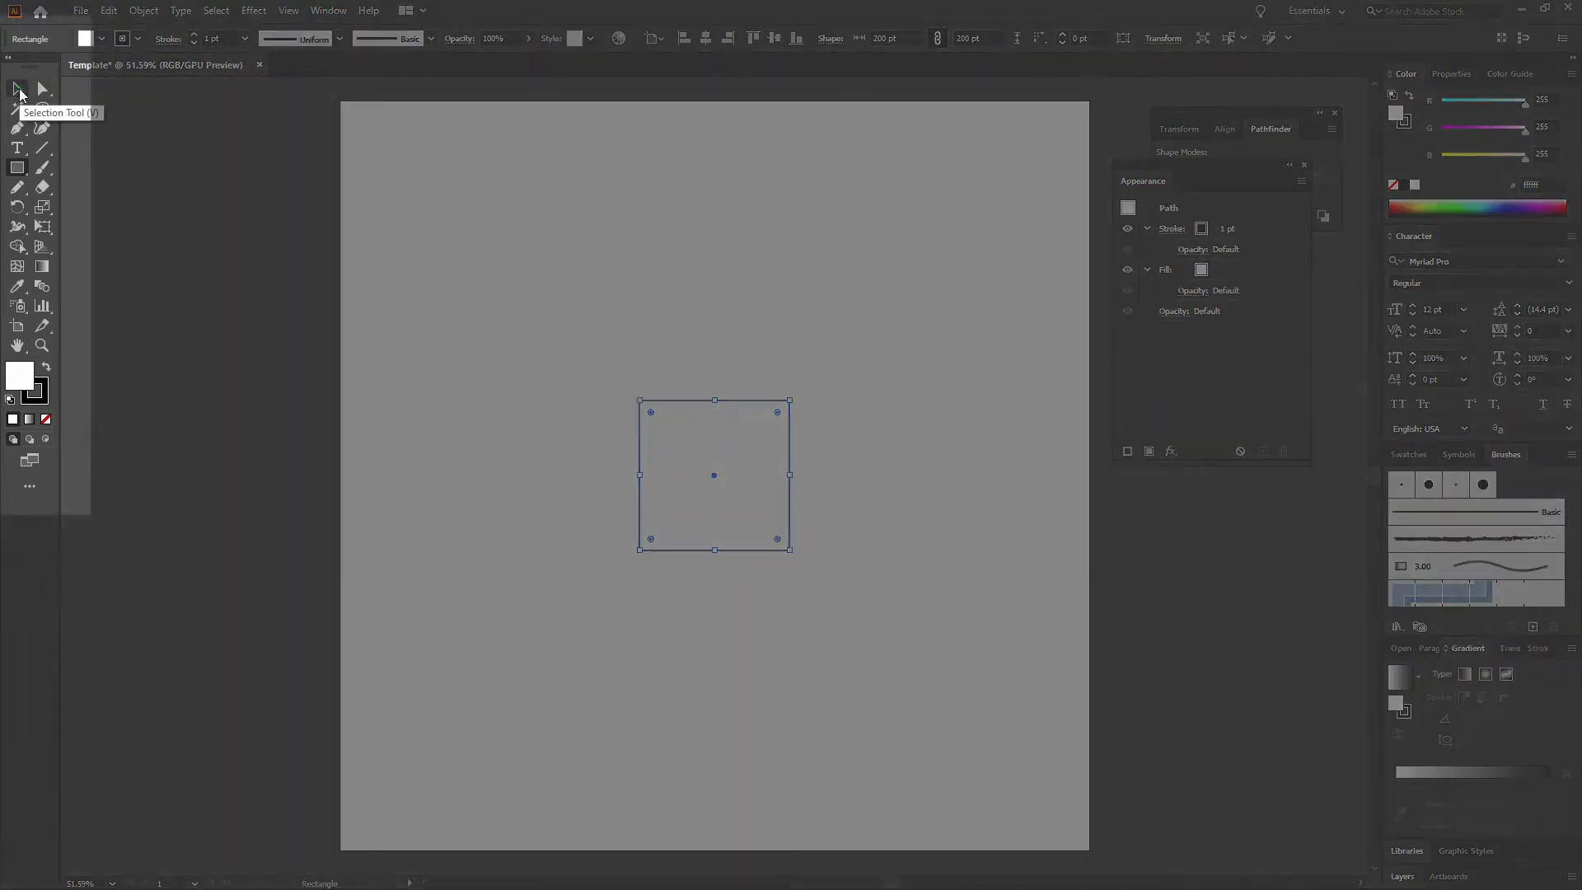
Try moving the whole square toward the artboard's upper-left area with the Selection tool and undo the move
left_click(18, 90)
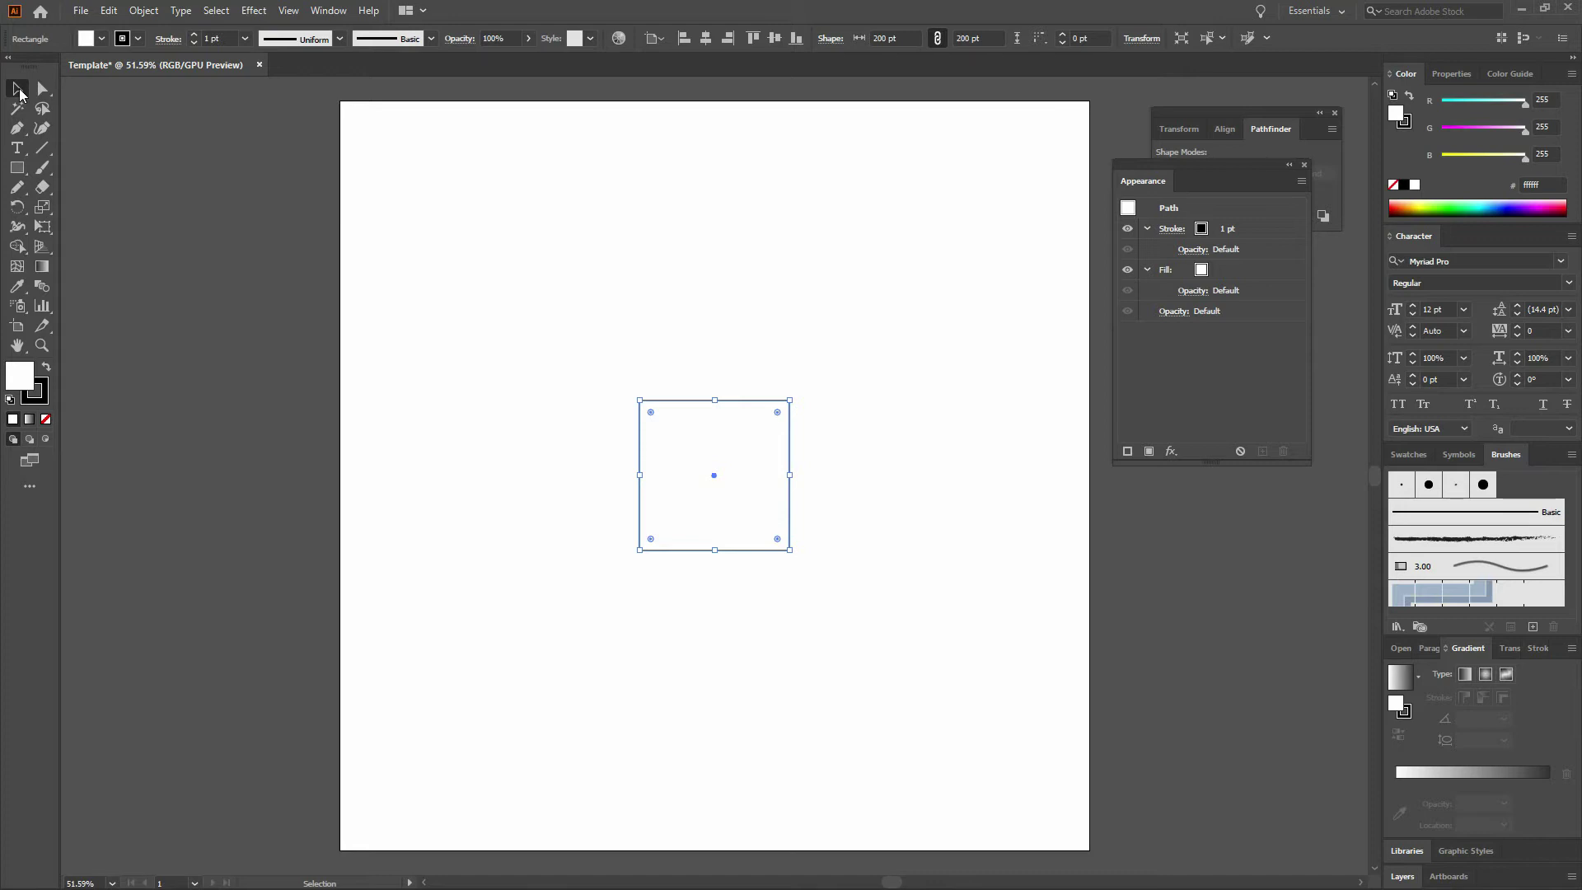
left_click_drag(731, 453, 658, 370)
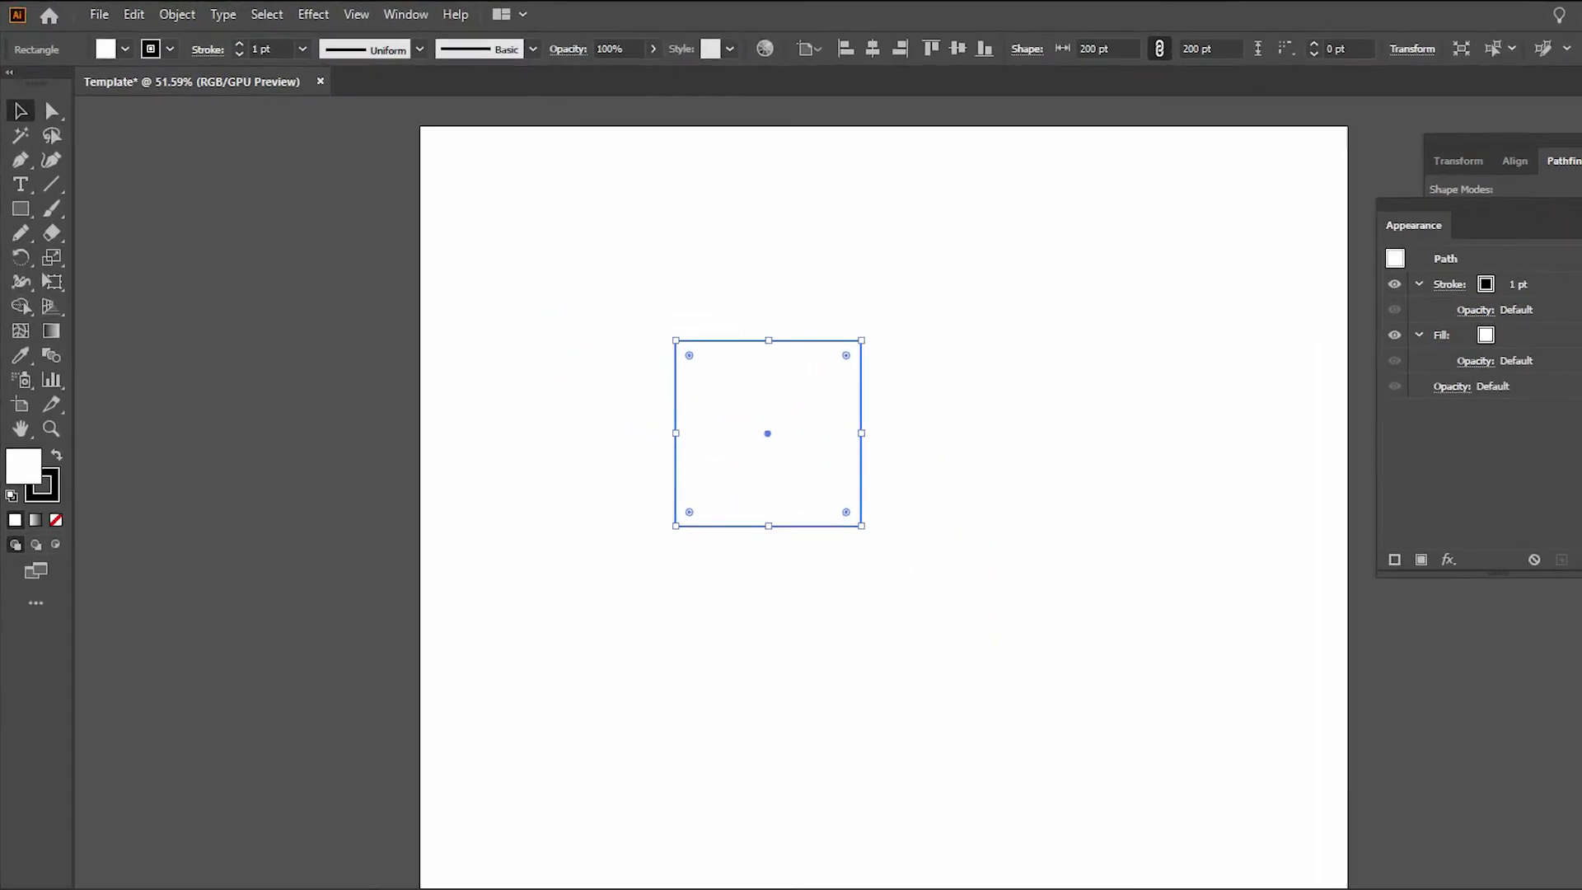
left_click(140, 14)
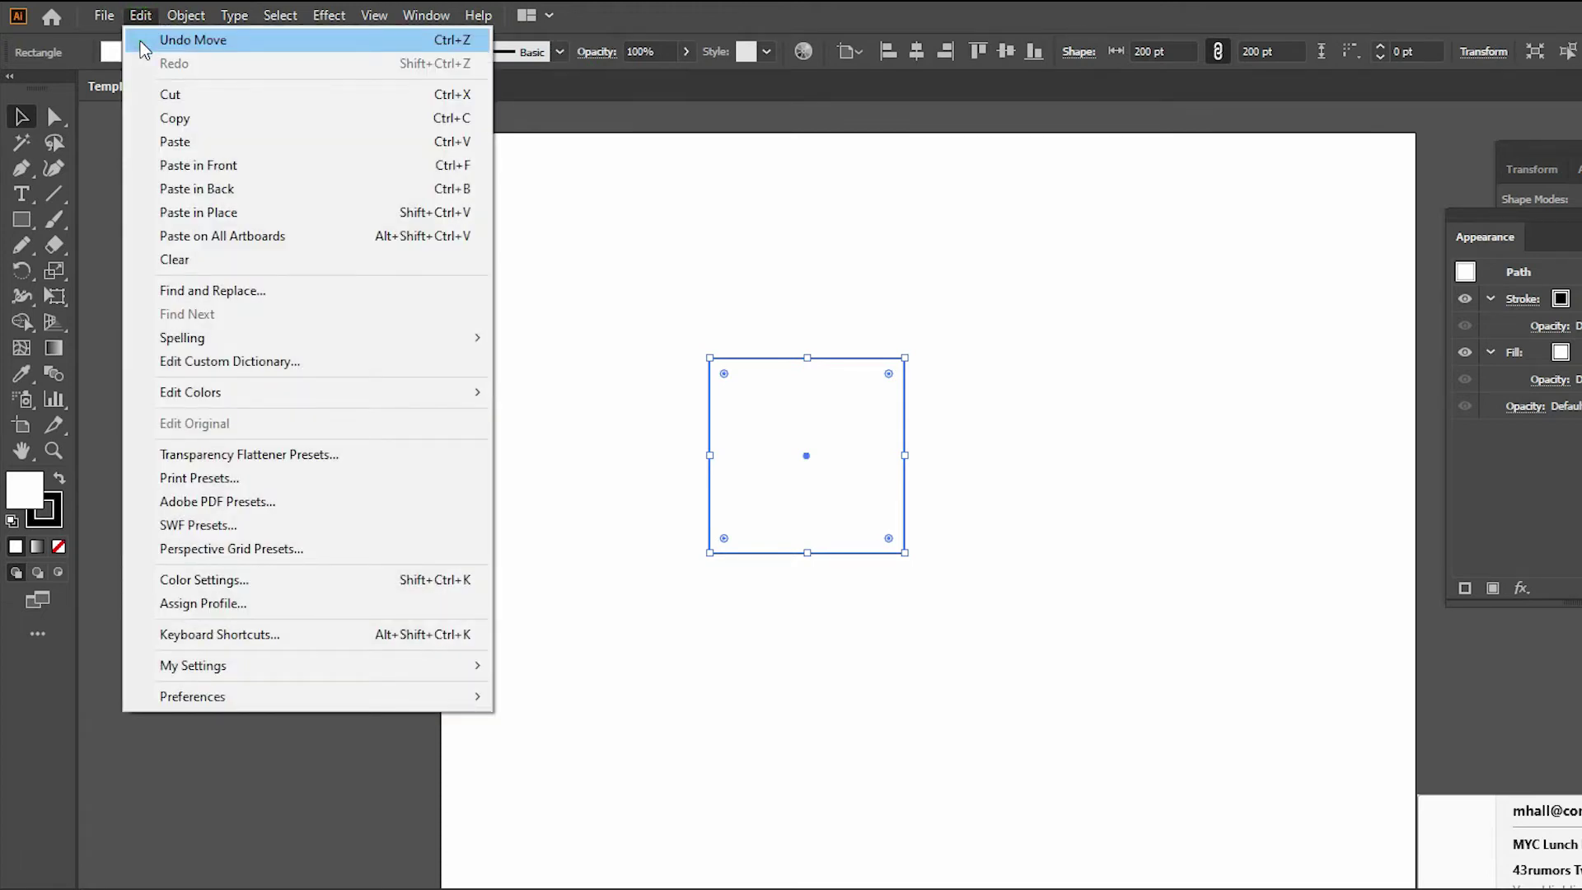
left_click(803, 12)
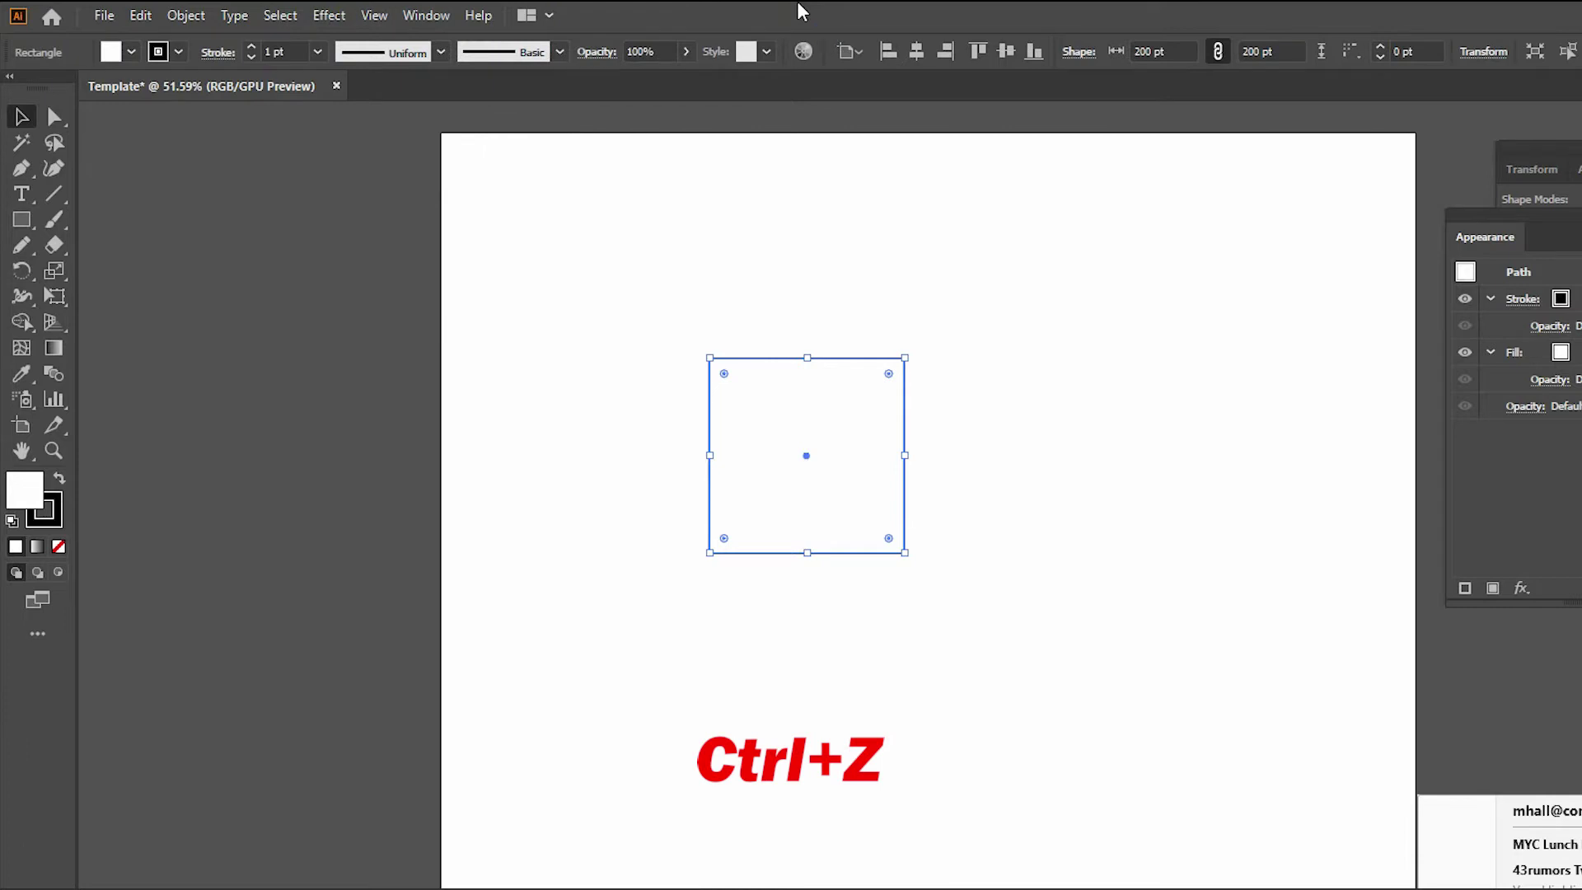
key("ctrl+z")
key("ctrl+z")
key("ctrl+z")
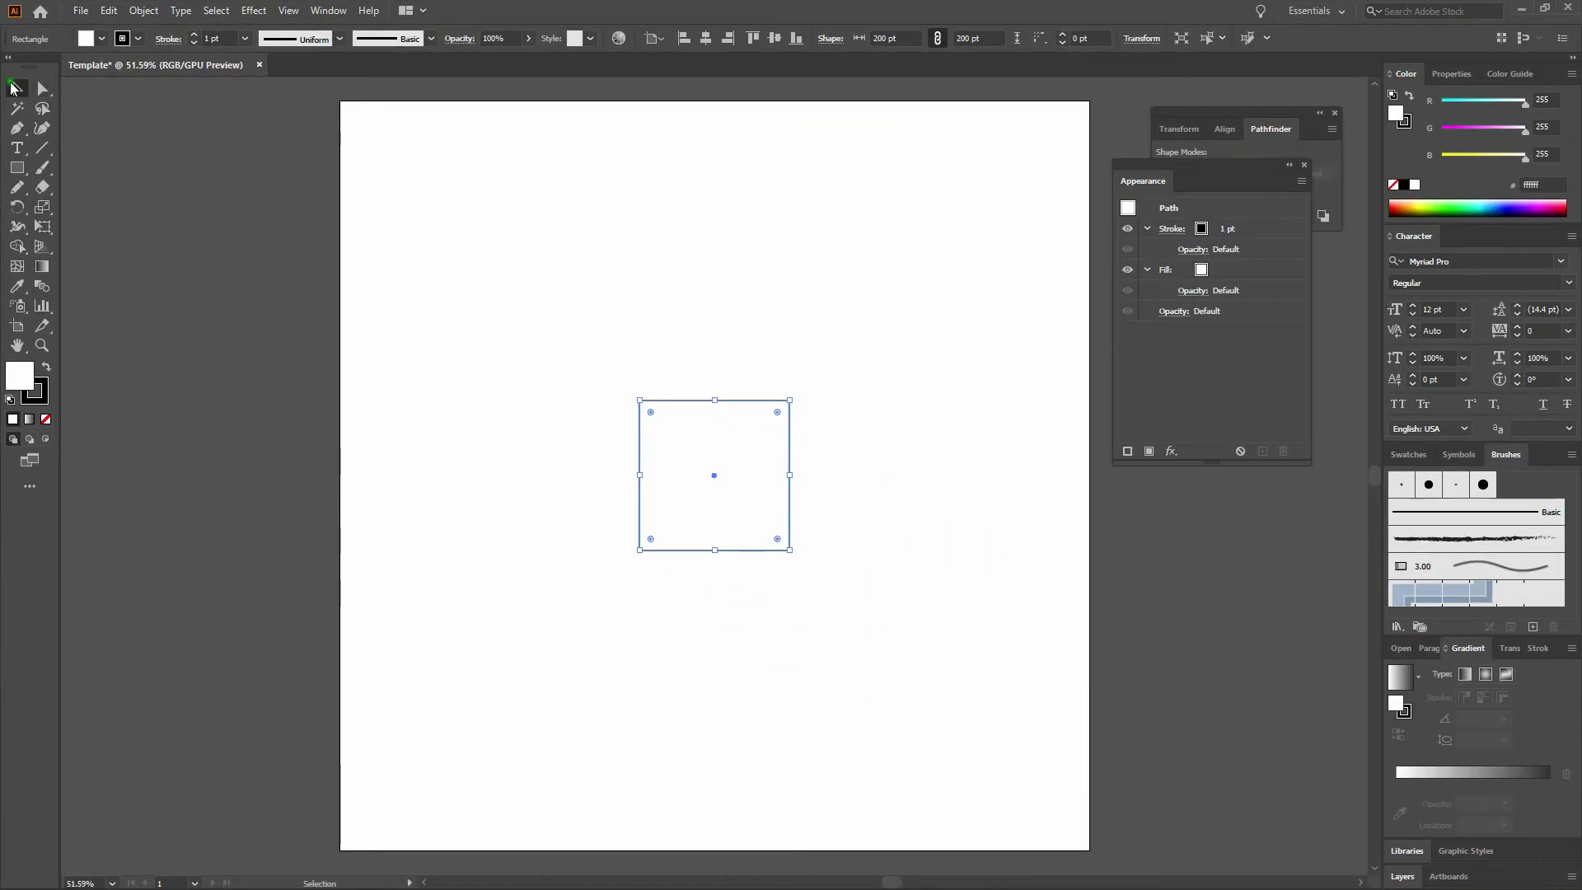
Move the square slightly down and to the left, deselect it, and return it to the artboard's center
left_click(842, 270)
left_click_drag(735, 468, 679, 502)
left_click(945, 437)
left_click(877, 506)
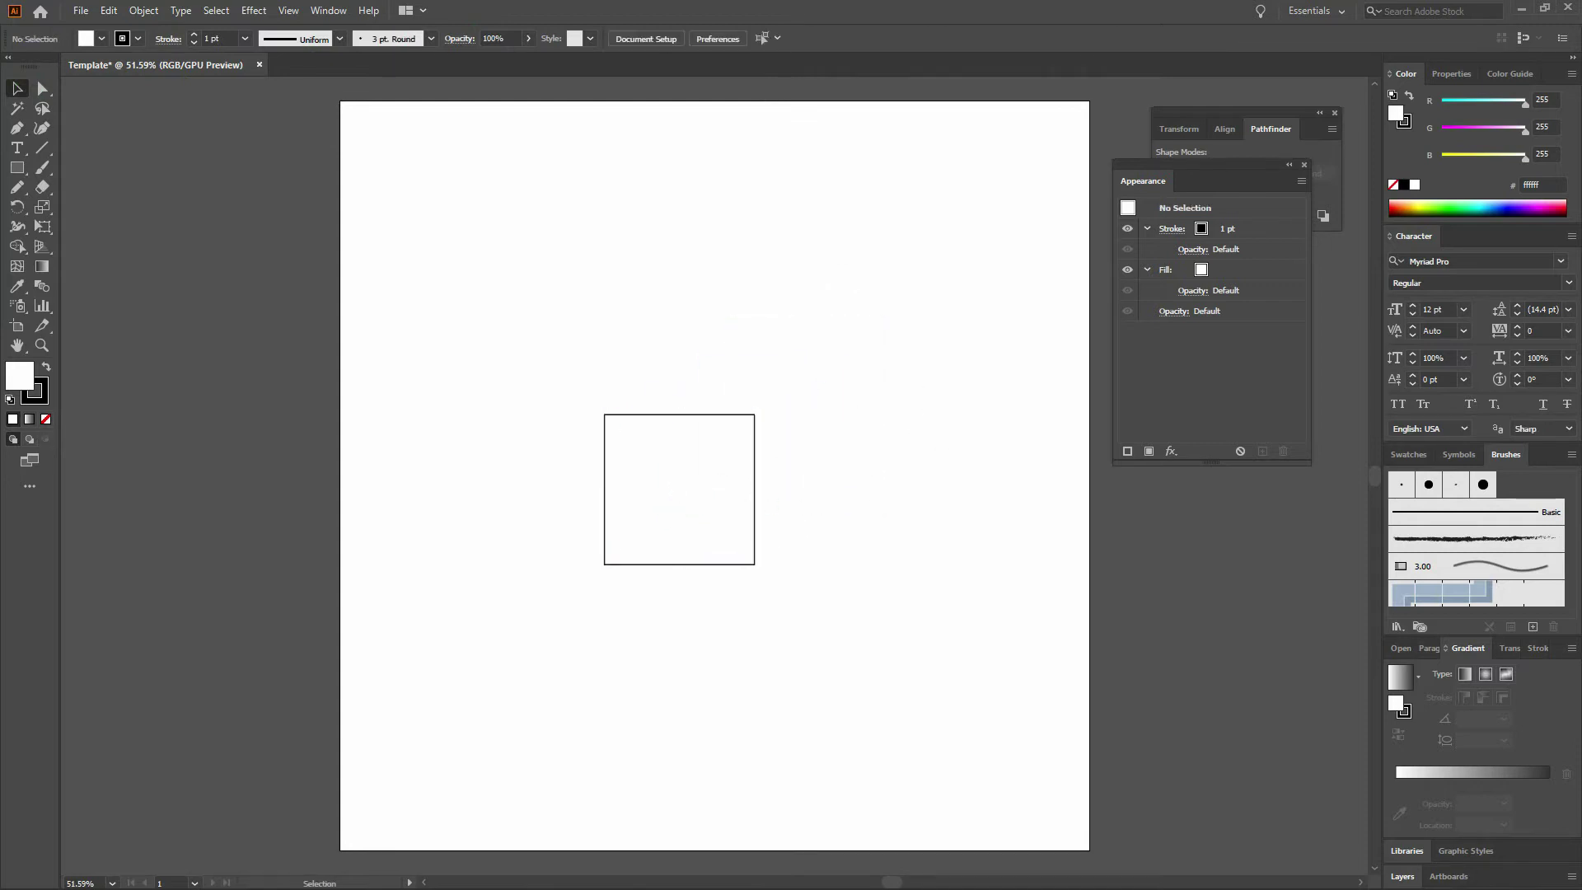
left_click_drag(679, 490, 714, 475)
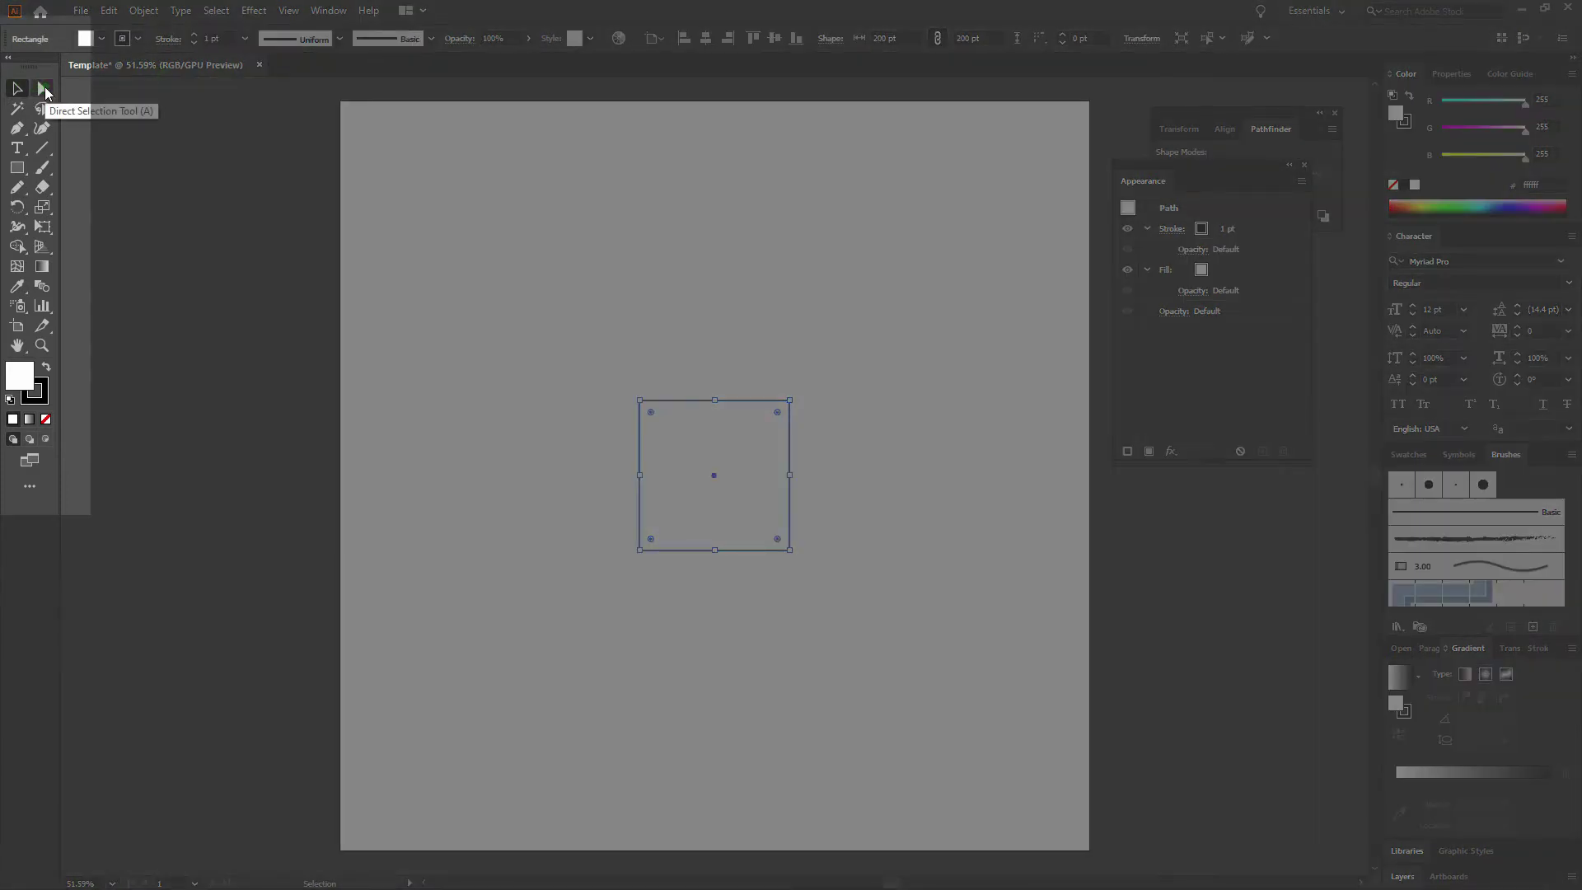
Select each of the square's four corner anchor points one at a time with the Direct Selection tool and deselect them
left_click(43, 89)
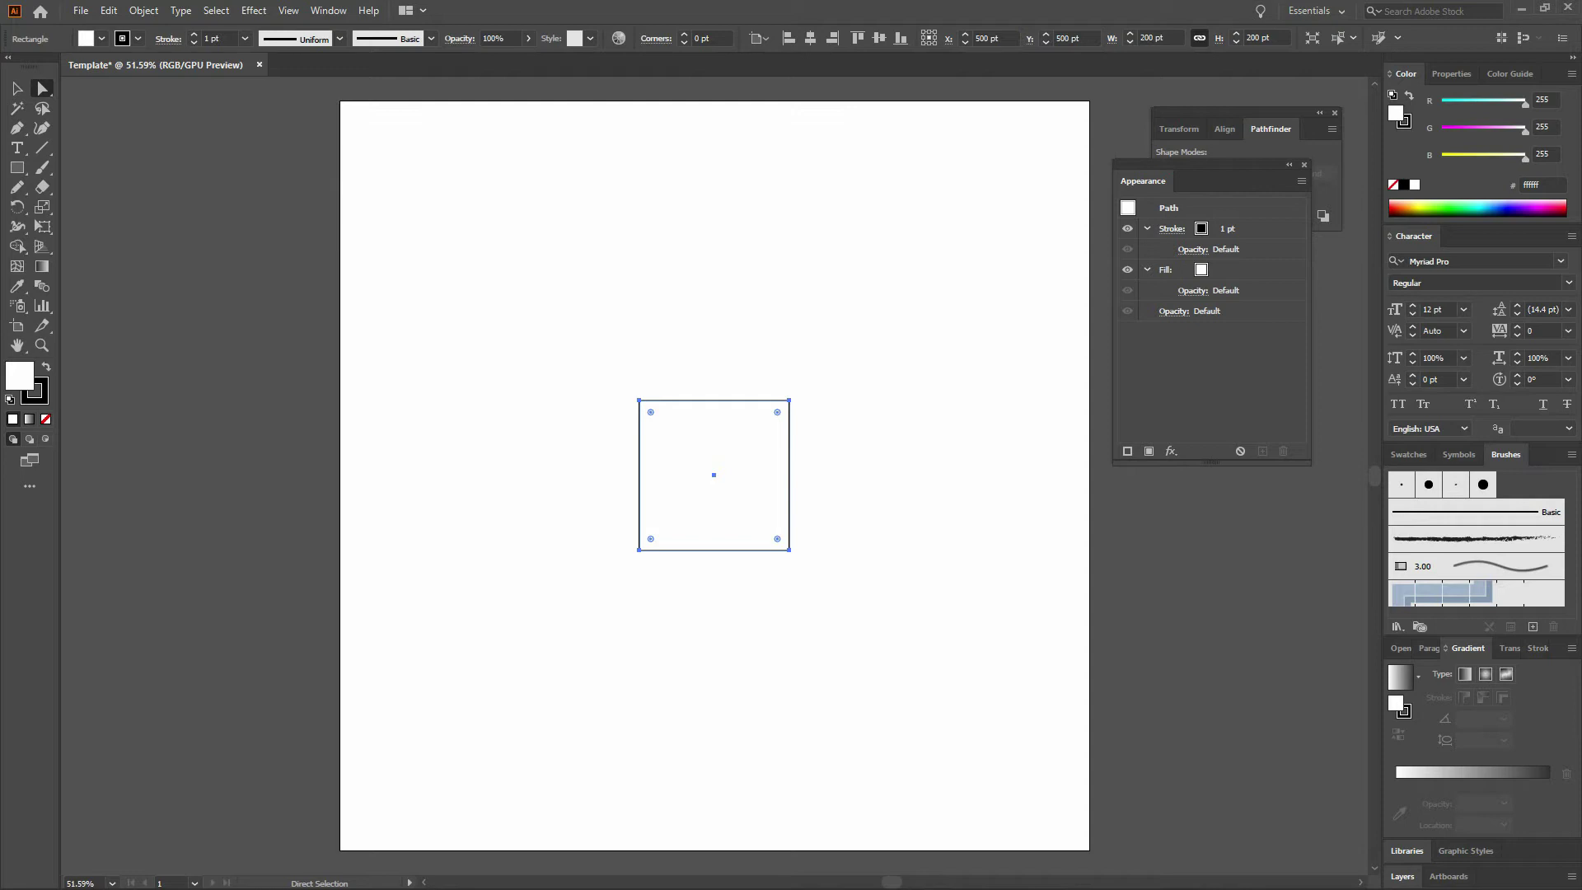
left_click(706, 264)
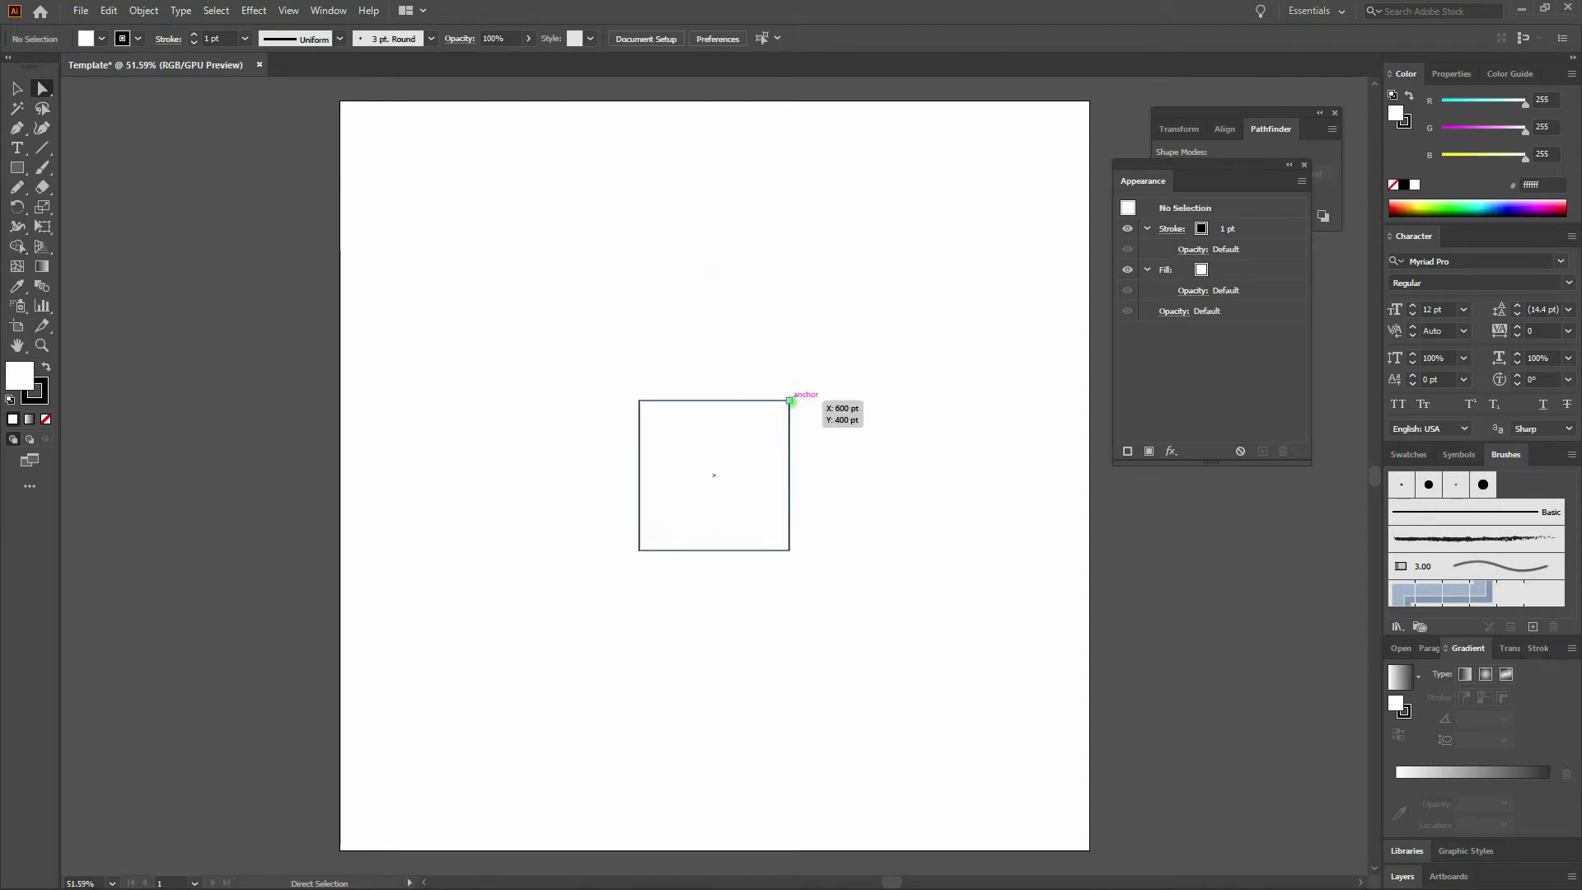
left_click(788, 400)
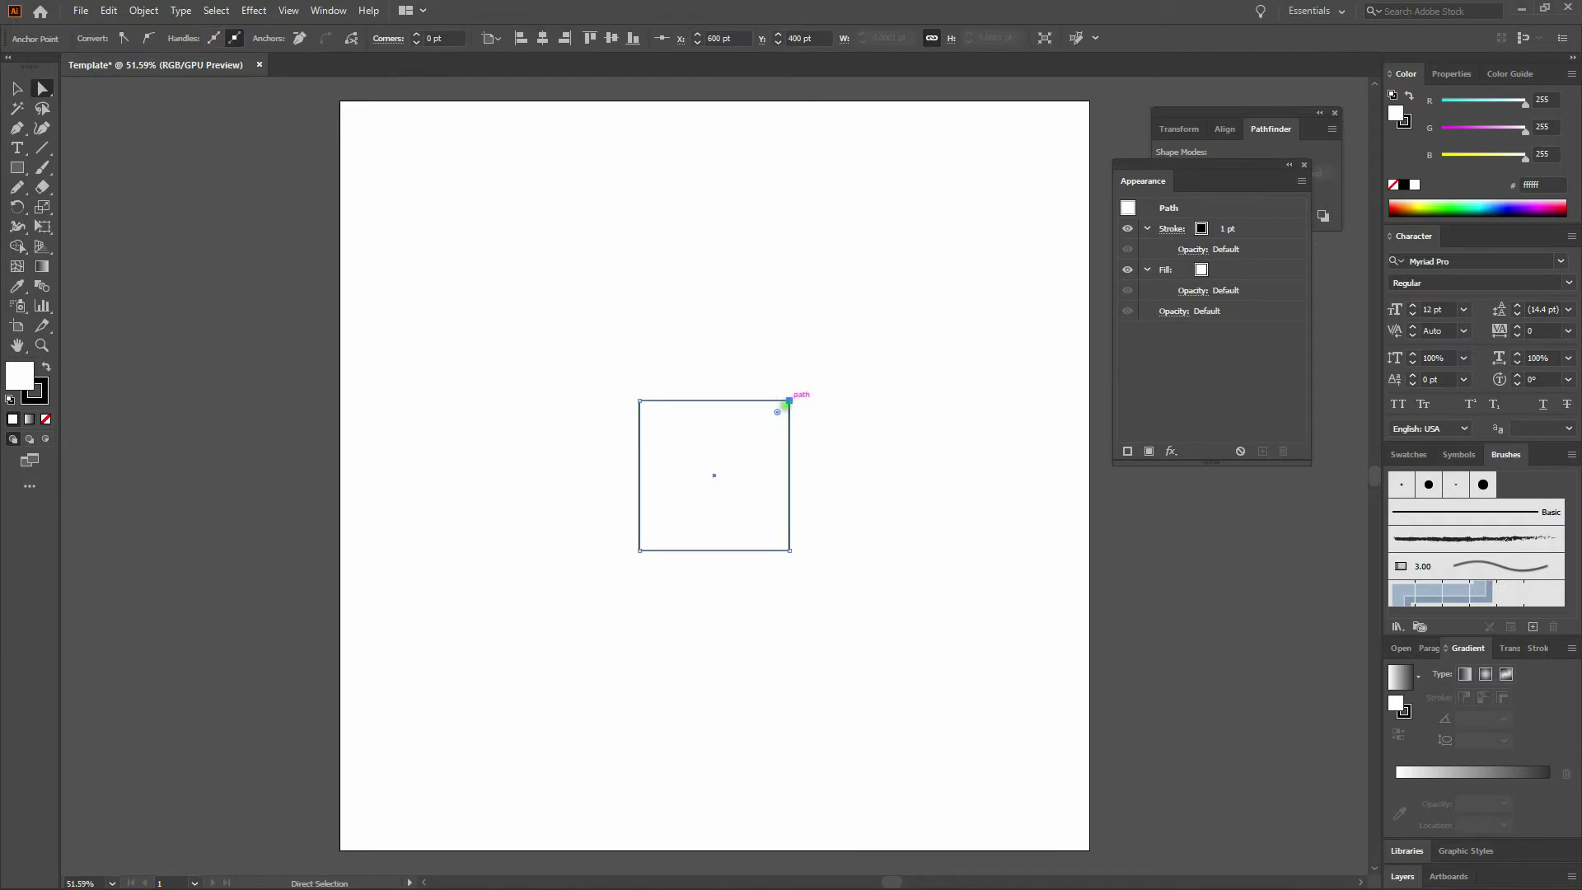
left_click(789, 550)
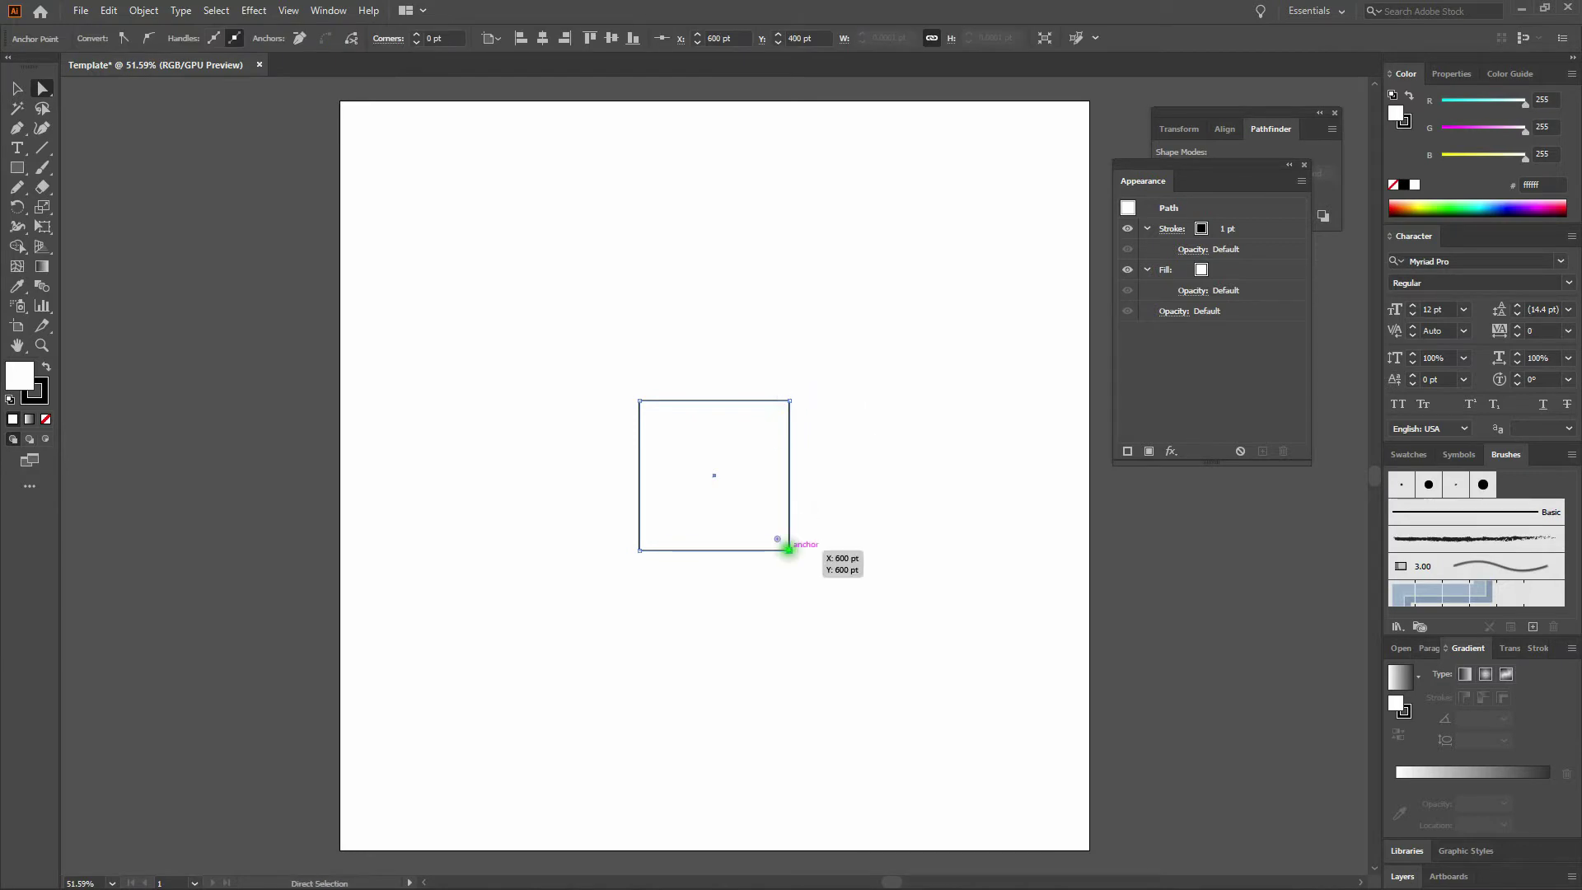
left_click(639, 550)
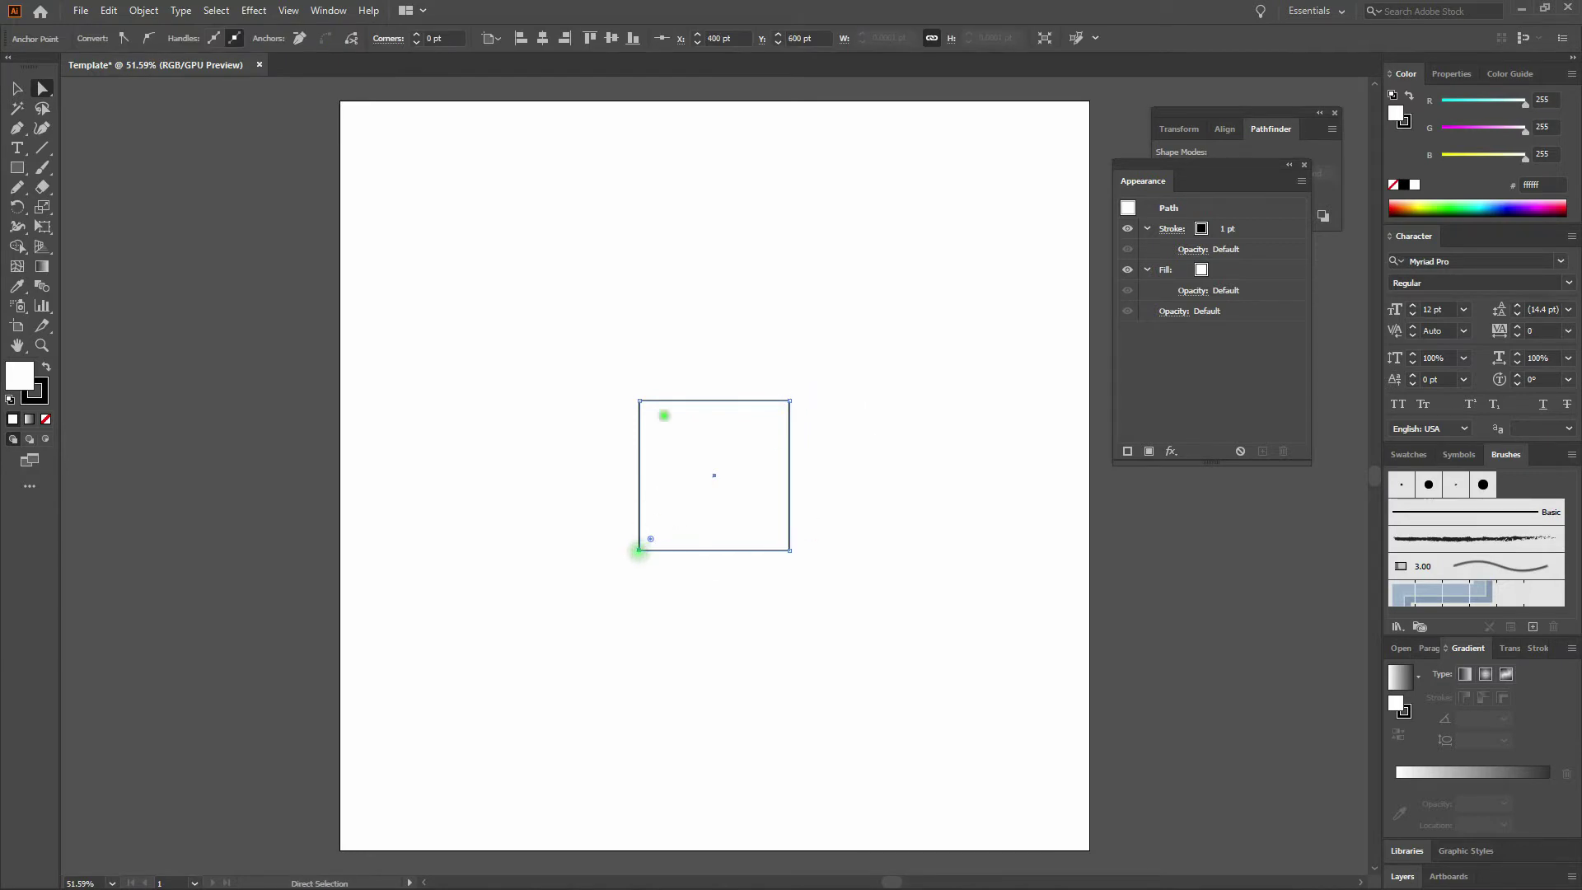
left_click(639, 400)
left_click(672, 329)
Try moving only the square's upper-right anchor point outward to about X 731 pt, Y 369 pt, and undo it
left_click_drag(755, 346, 821, 426)
left_click_drag(788, 399, 887, 377)
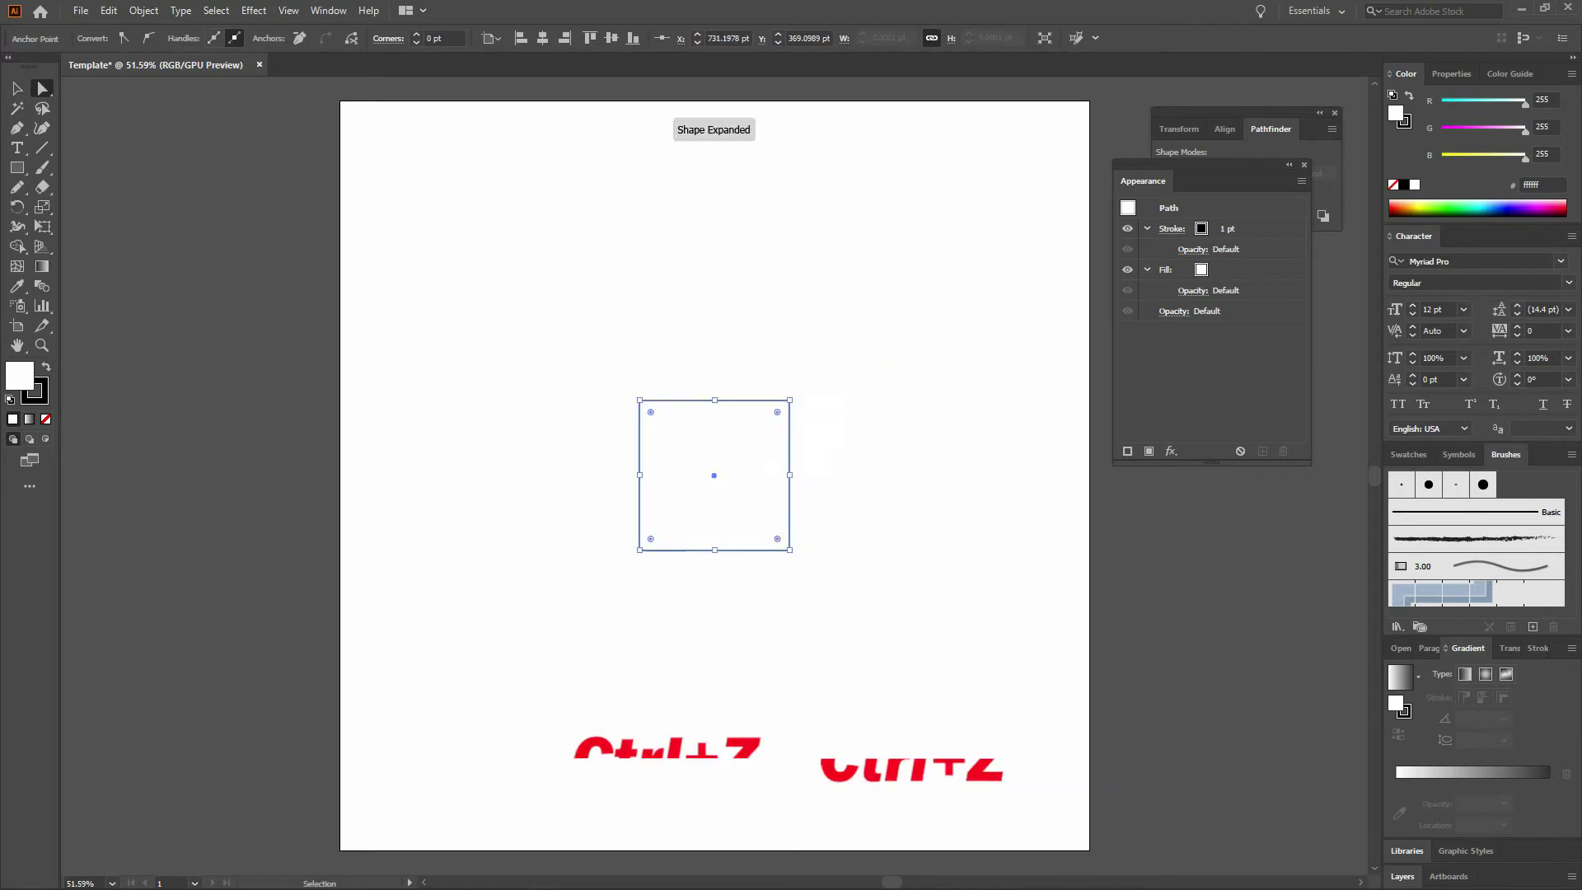
key("ctrl+z")
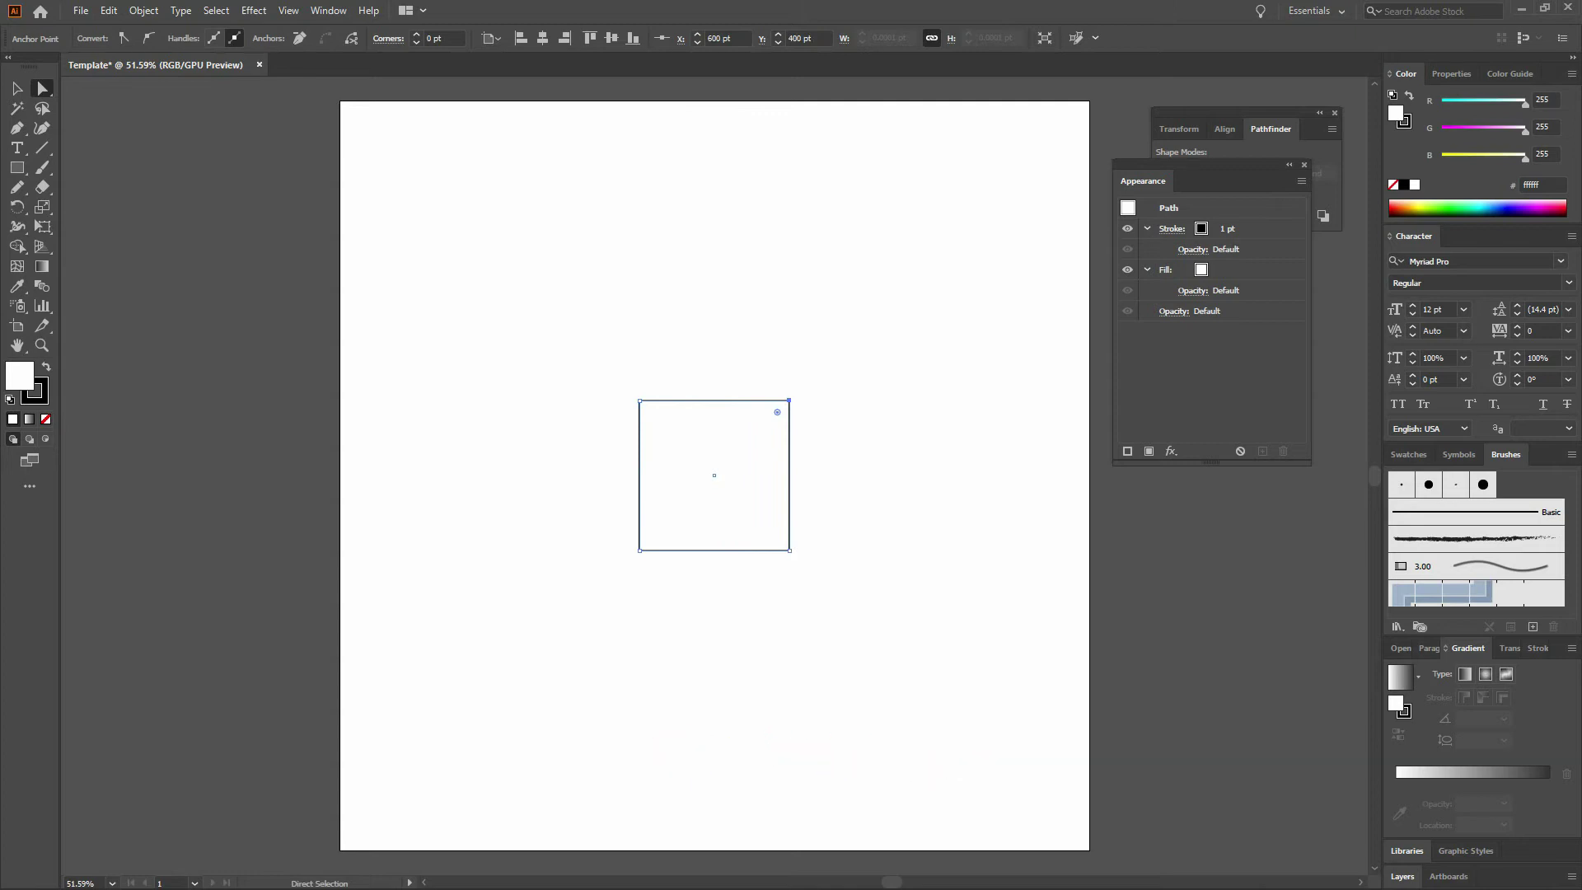
Try pulling the square's upper-right anchor point to X 640 pt, Y 340 pt, and undo the distortion
left_click_drag(789, 401, 818, 363)
key("ctrl")
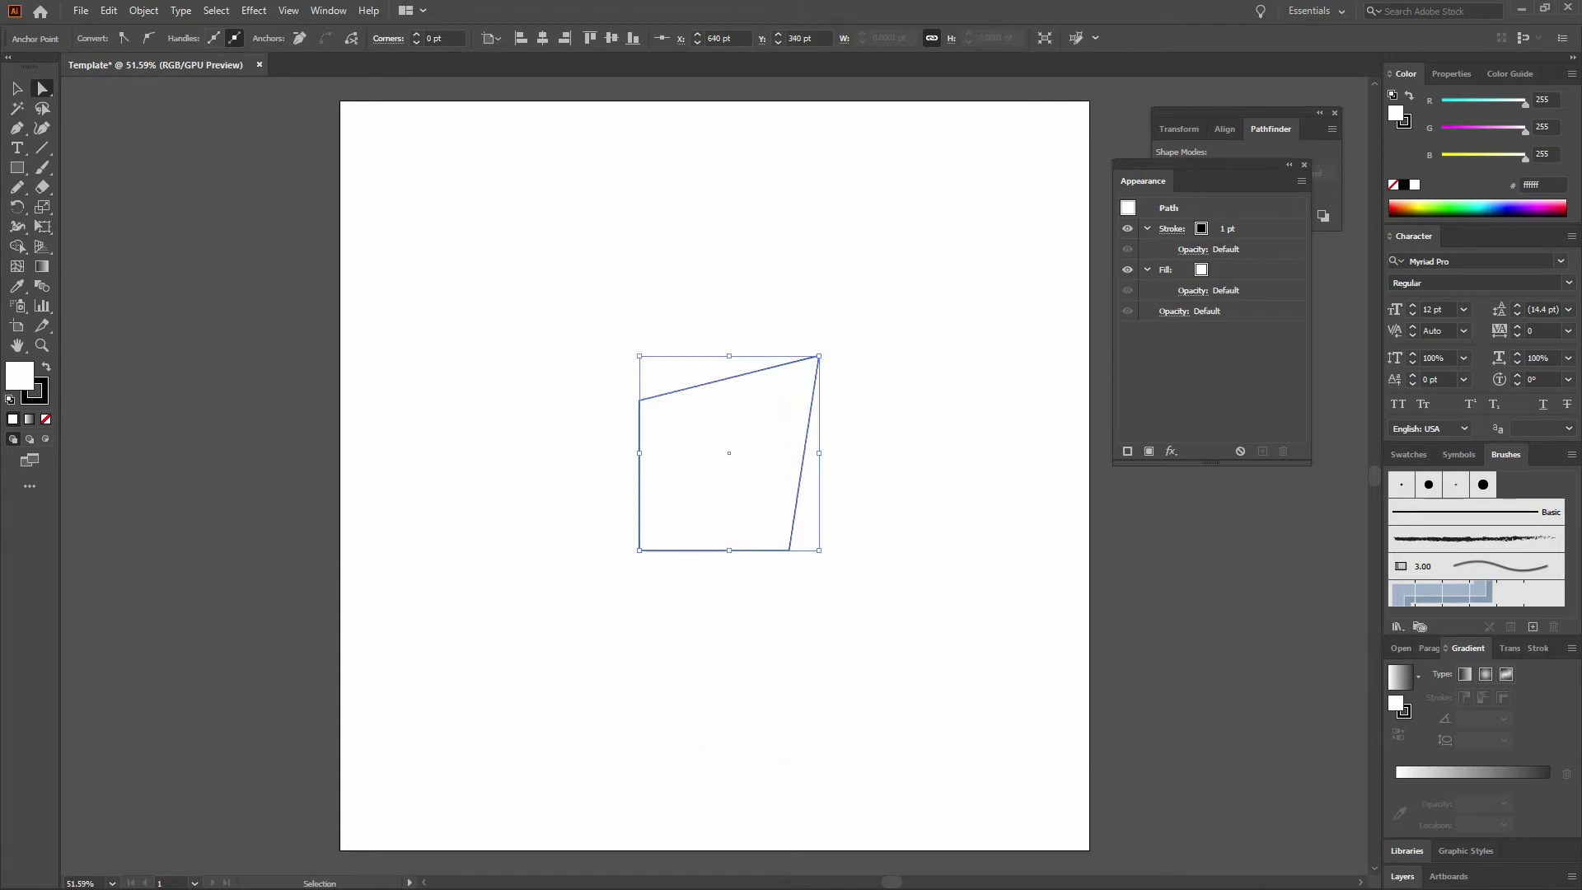
key("ctrl+z")
key("ctrl+z")
key("ctrl+z")
key("ctrl+z")
key("ctrl+z")
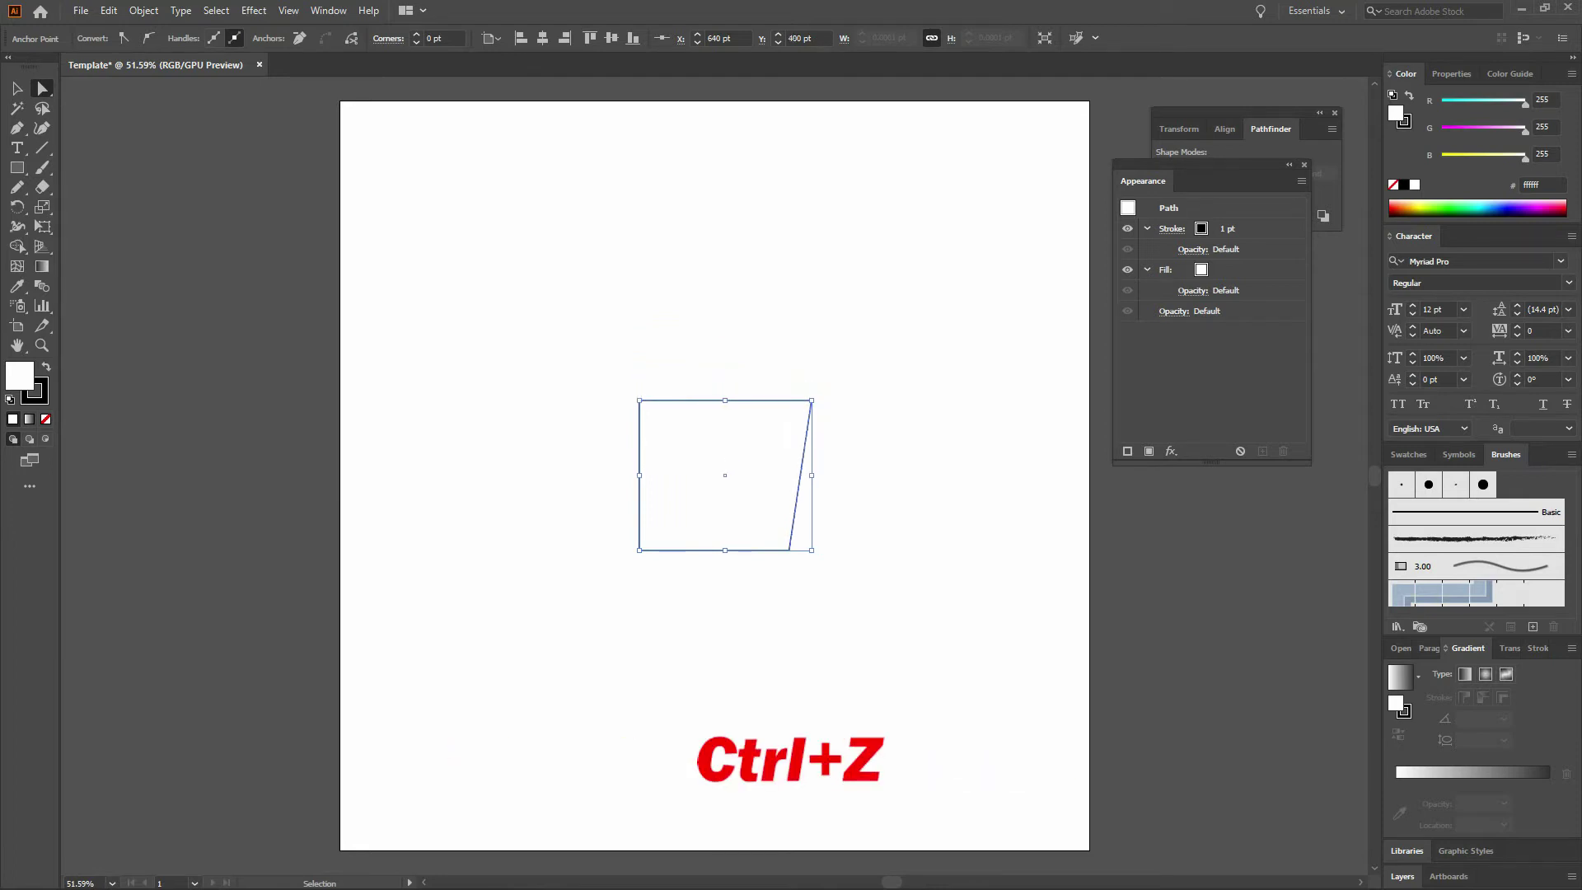
key("ctrl+z")
Try rounding only the square's upper-right corner to about half the side length with its corner widget, and undo the rounding
left_click(894, 371)
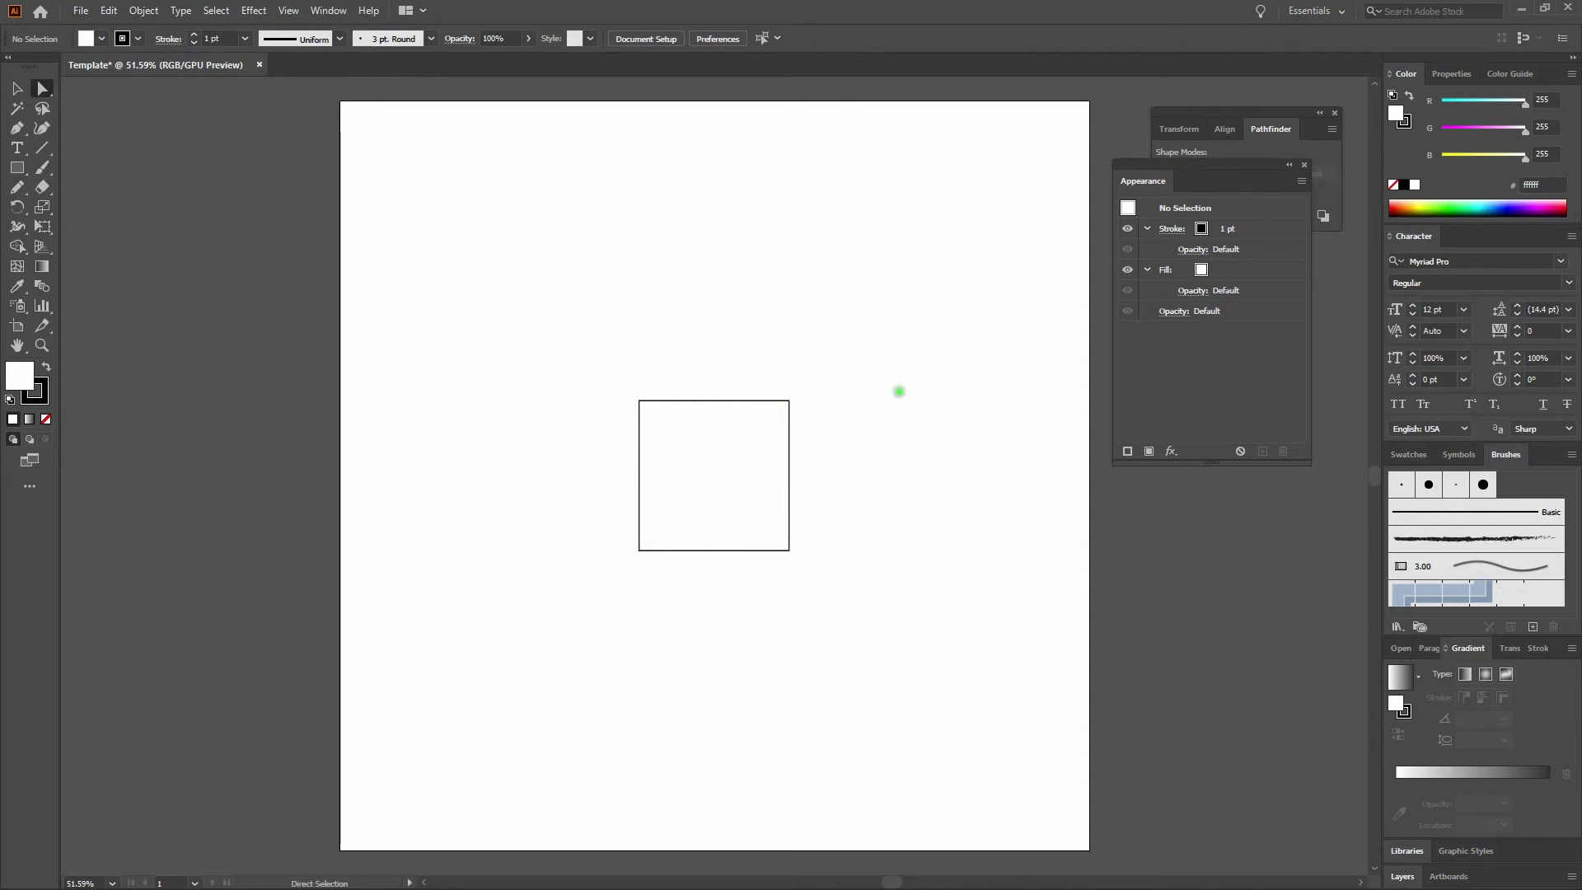
left_click_drag(758, 355, 852, 435)
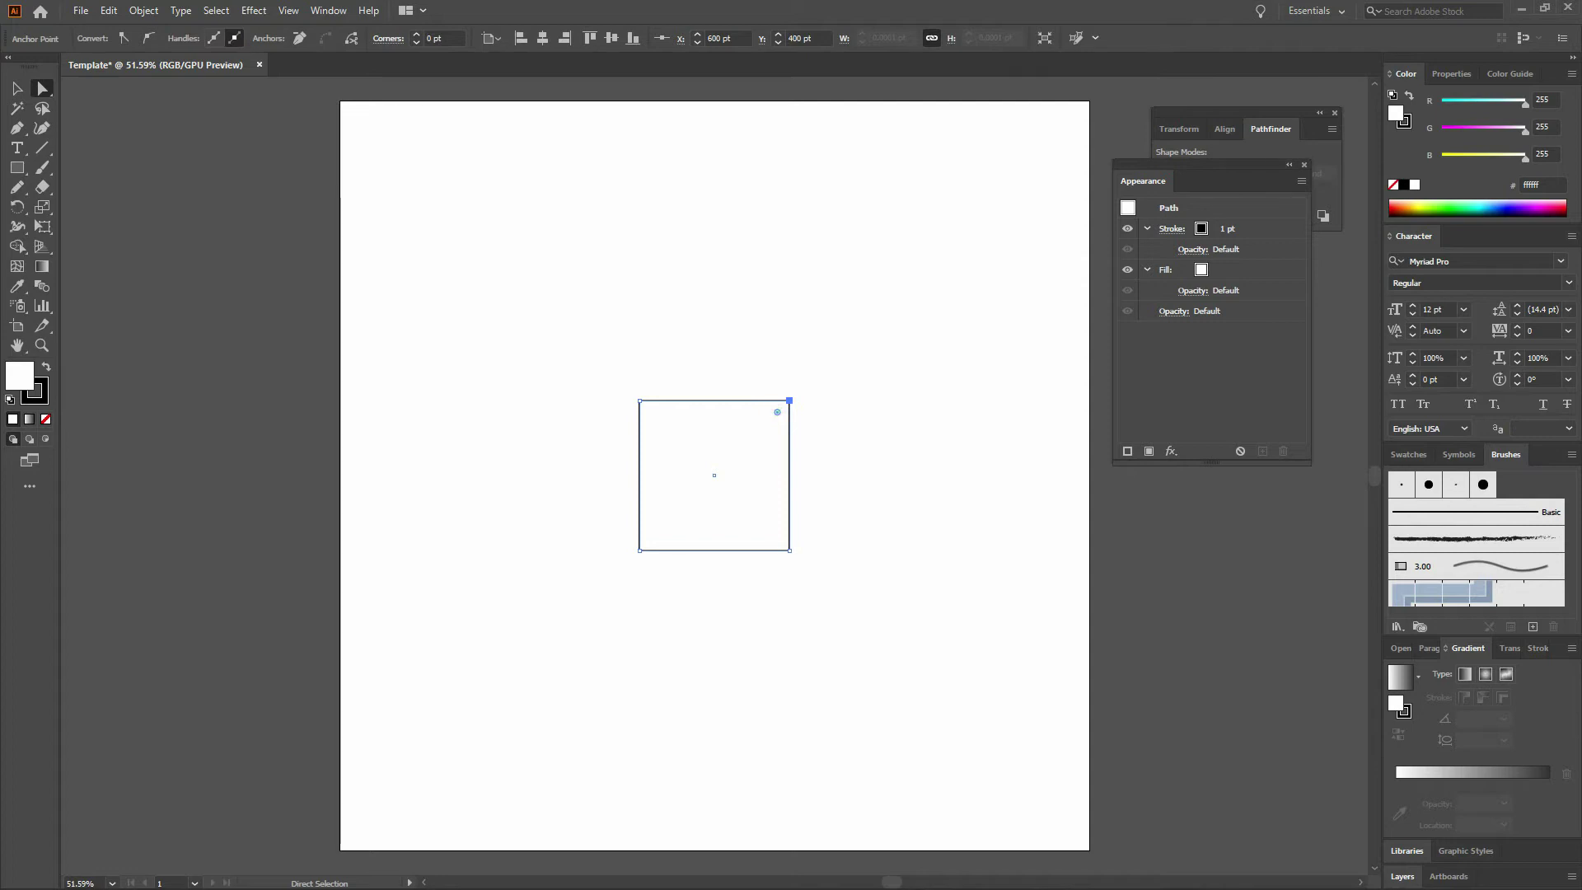
left_click_drag(777, 412, 714, 468)
left_click(729, 587)
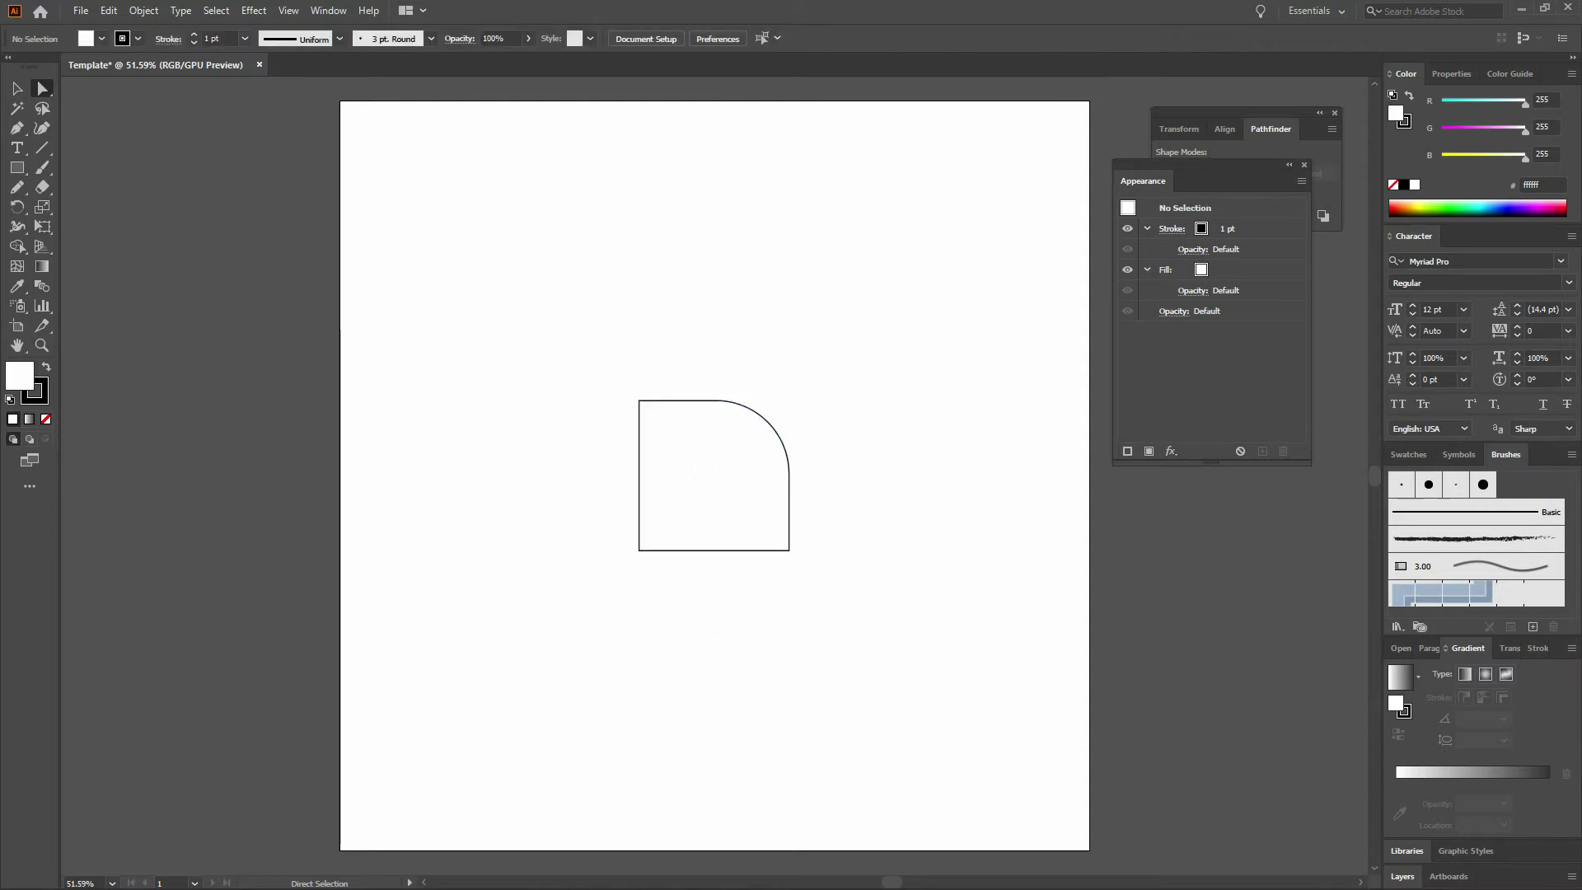
key("ctrl+z")
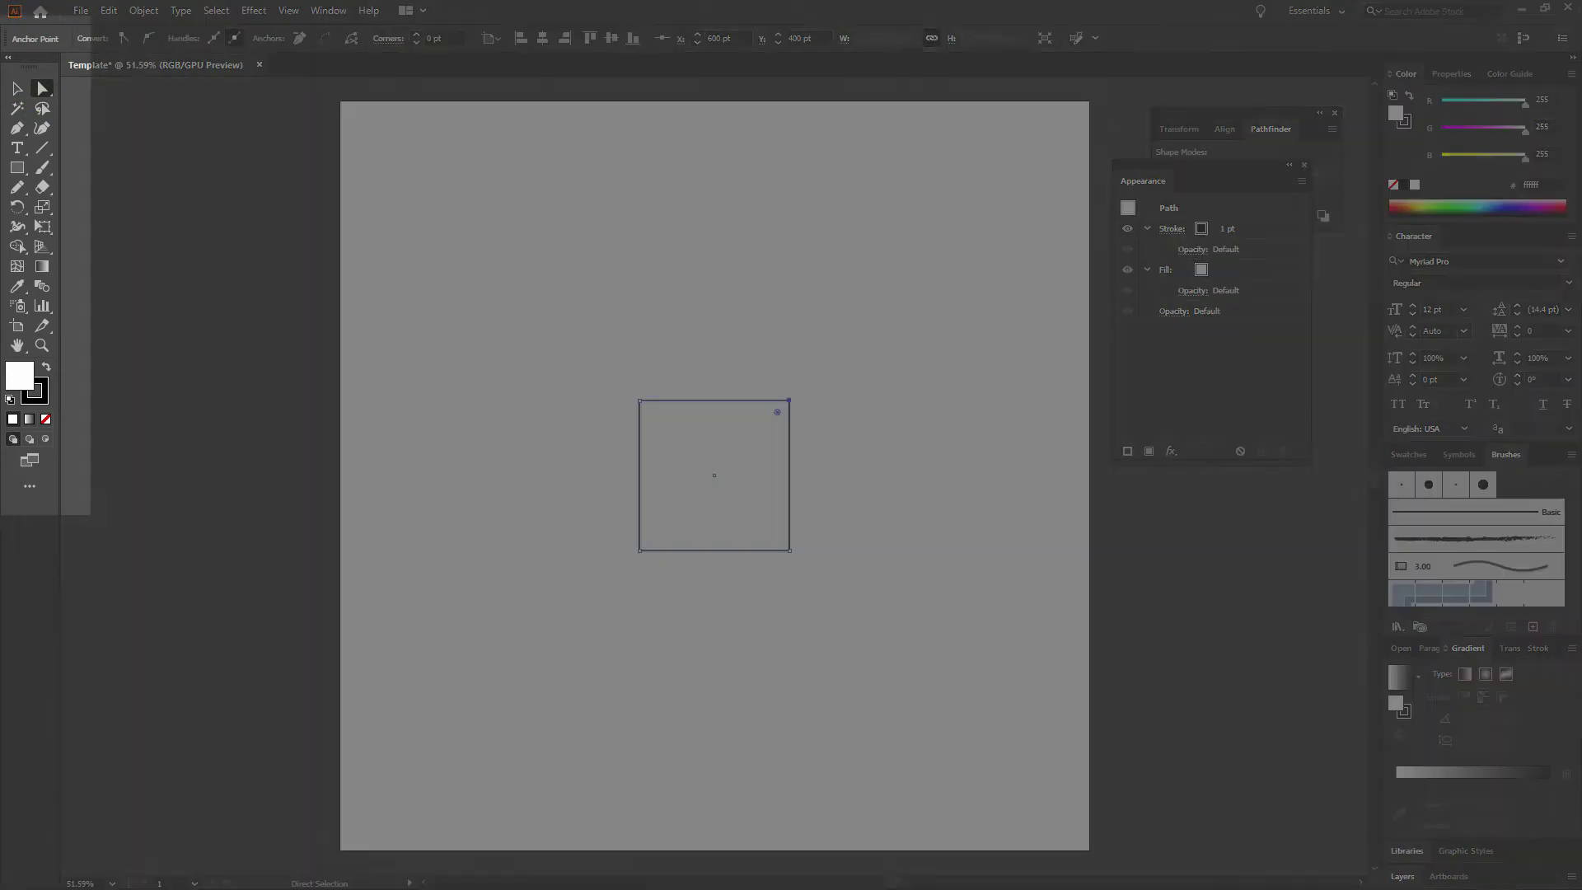
Try drawing an open path of three straight segments around the square's upper right with the Pen tool, and undo it
left_click(16, 130)
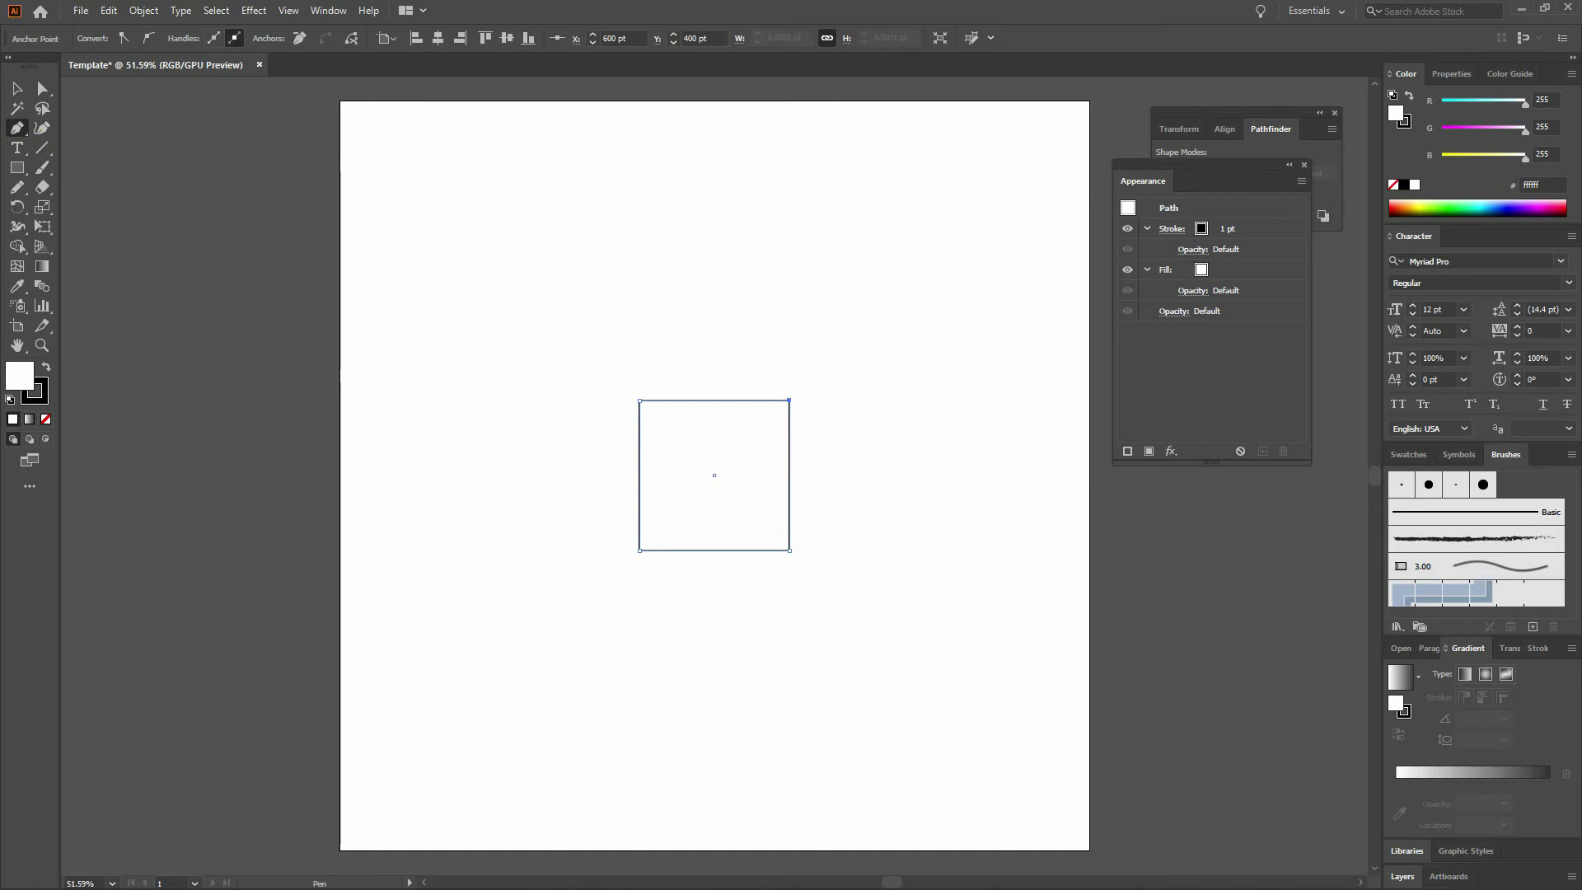
left_click(468, 223)
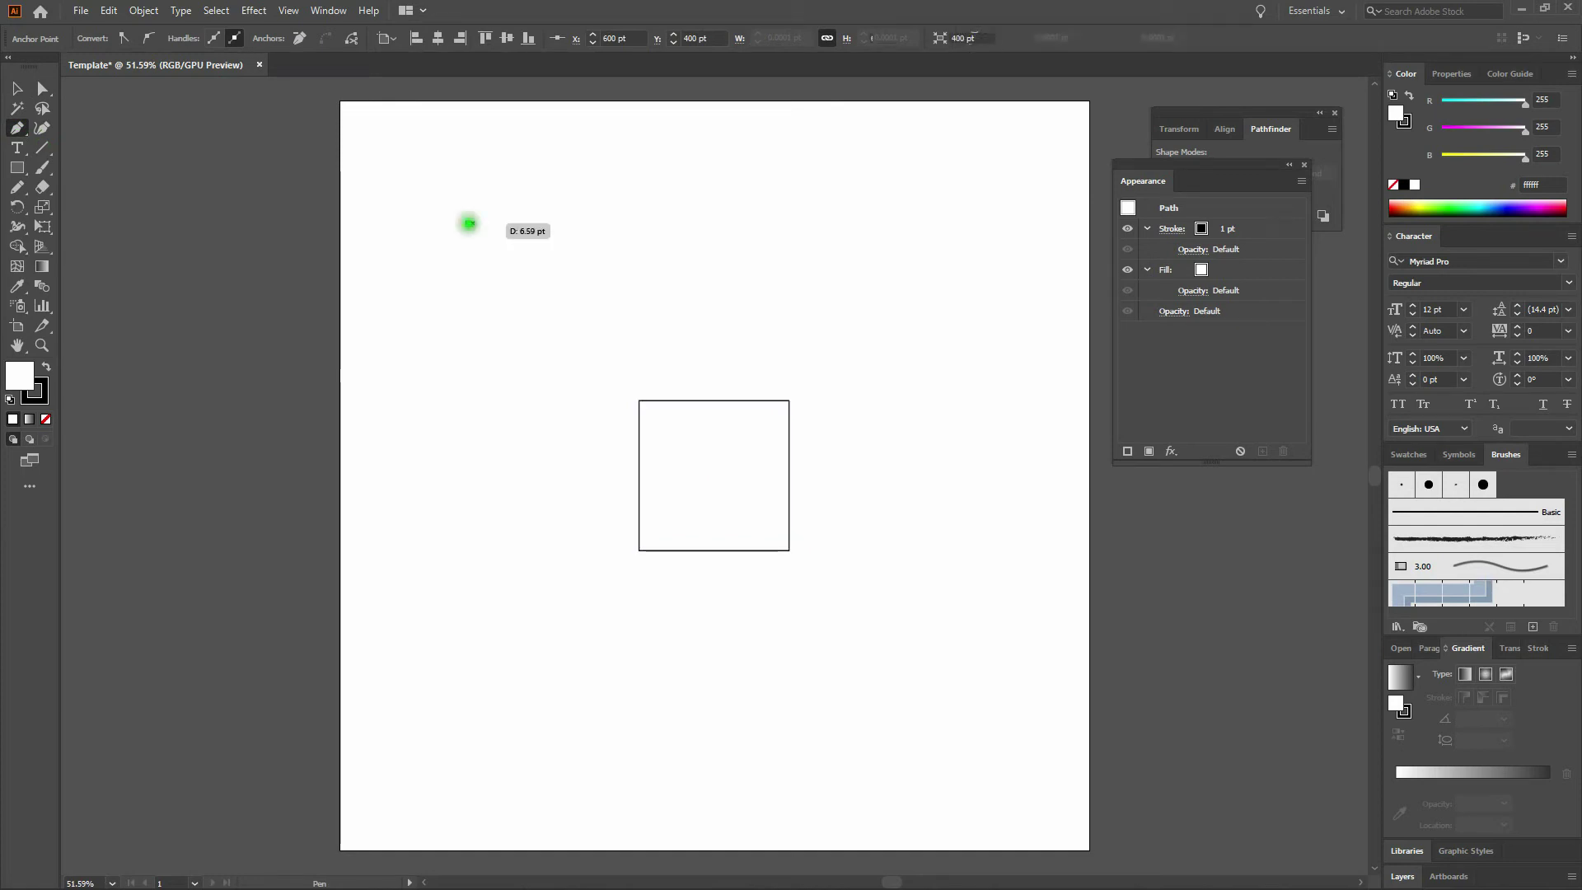
left_click(789, 235)
left_click(896, 374)
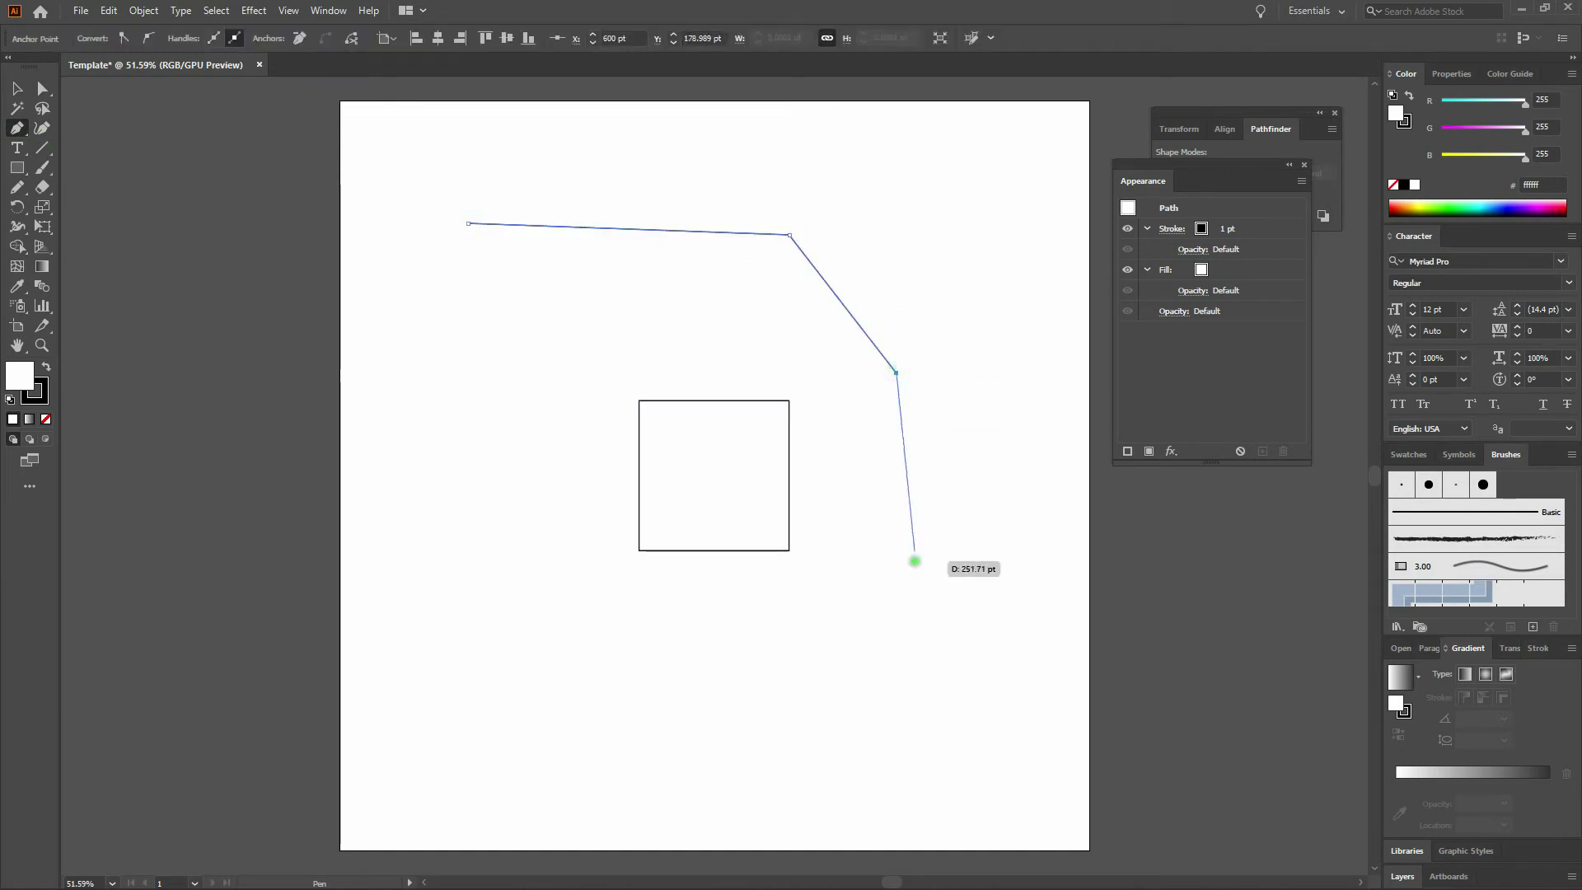
left_click(903, 607)
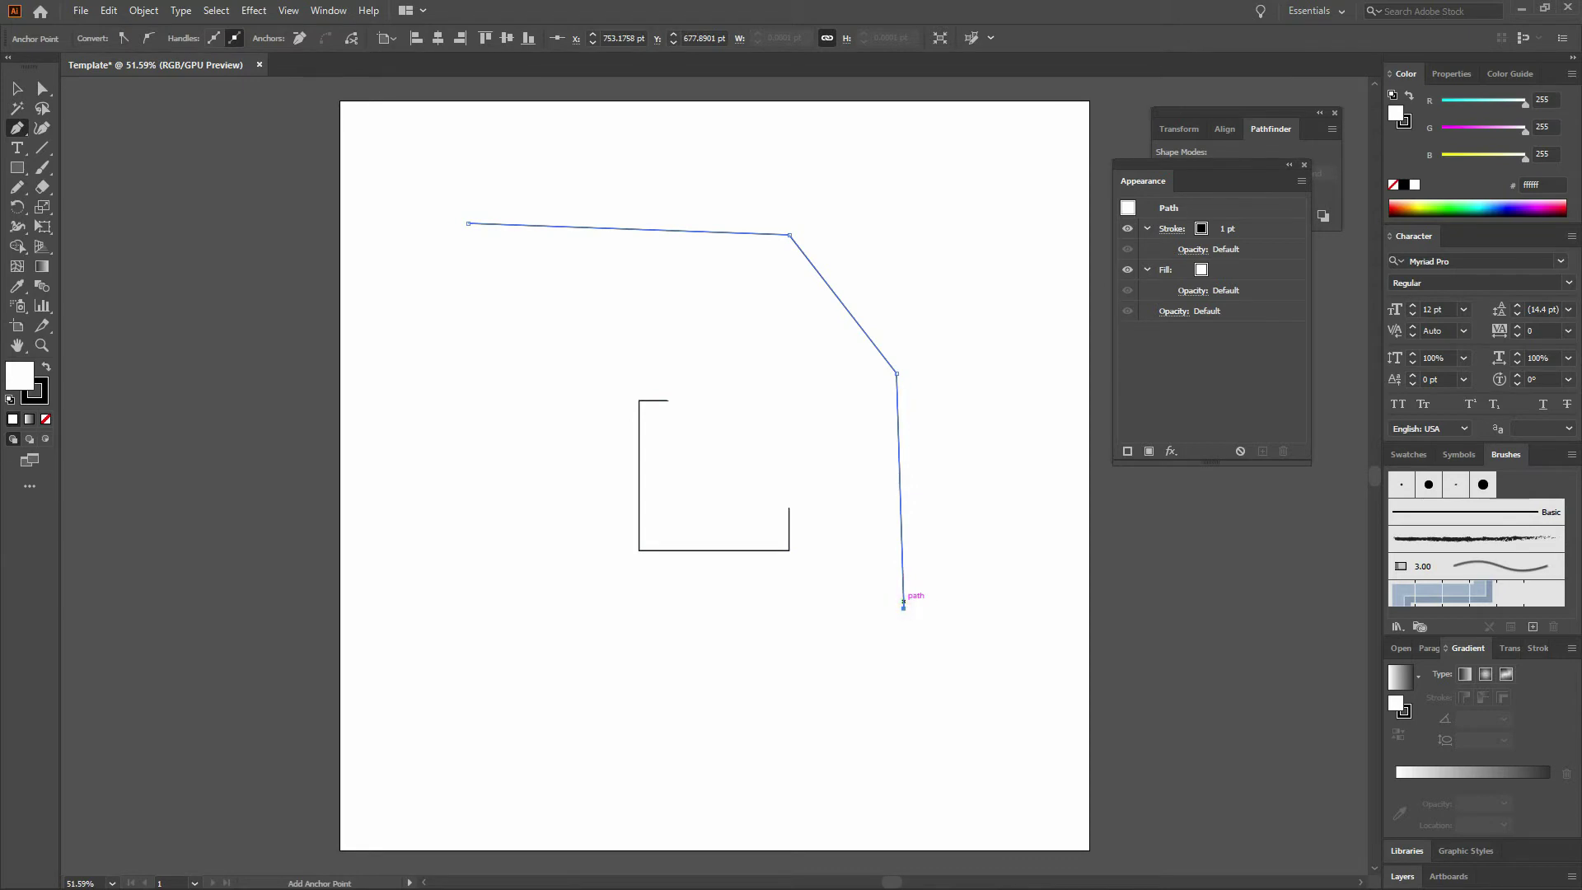
key("ctrl+z")
key("ctrl+z")
key("ctrl+z")
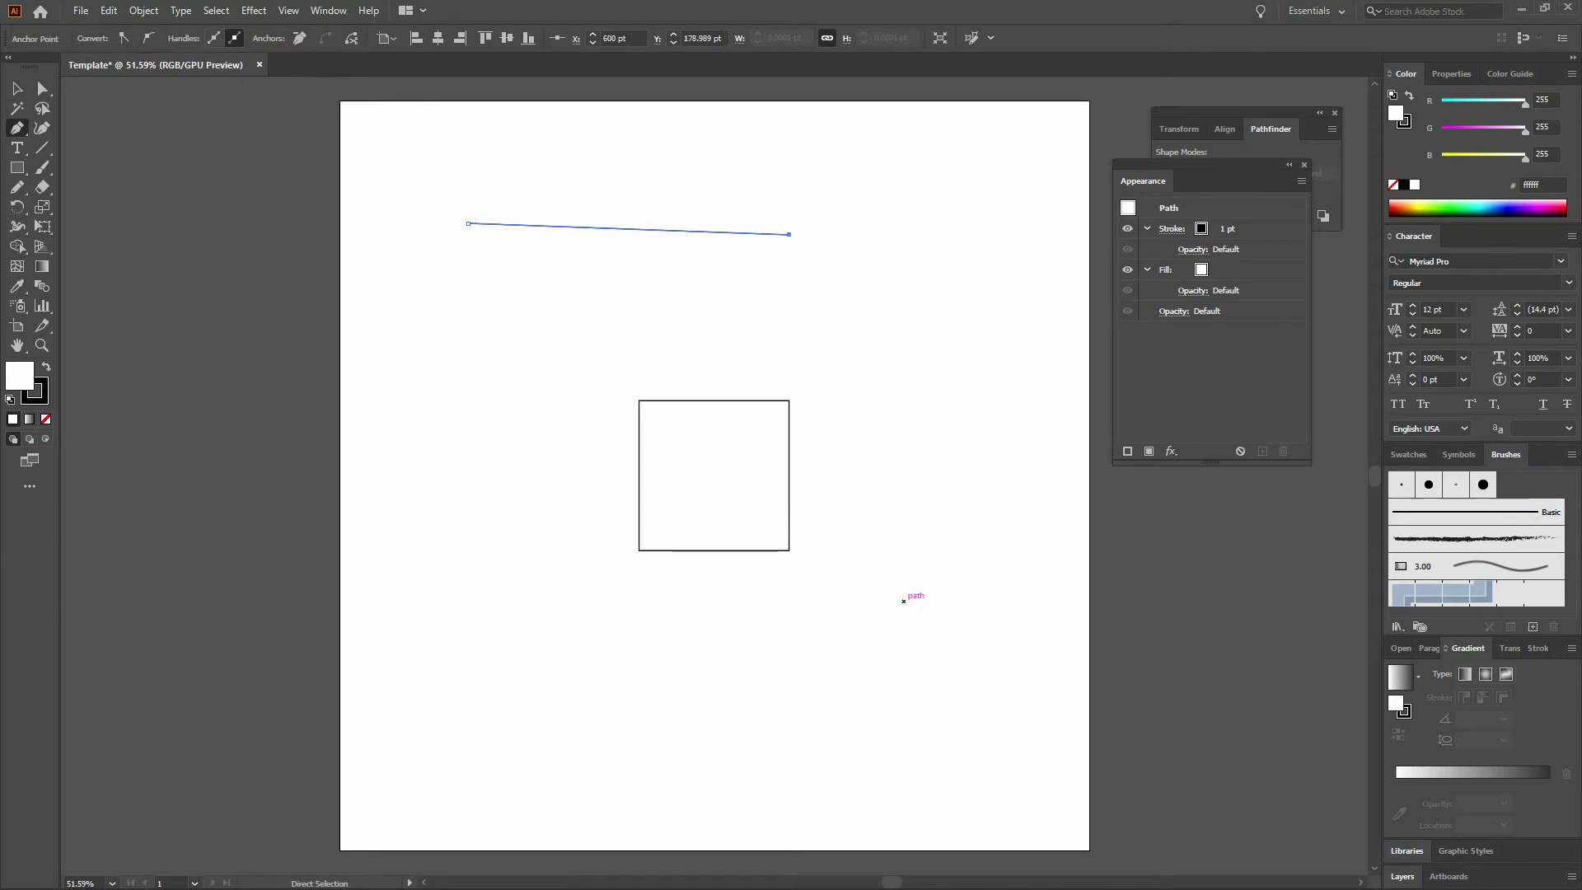
key("ctrl+z")
Try drawing a curved four-point path sweeping around the right of the square with the Pen tool, and undo it
left_click_drag(433, 240, 530, 241)
left_click_drag(793, 318, 867, 412)
left_click_drag(932, 585, 1029, 628)
left_click_drag(926, 769, 837, 768)
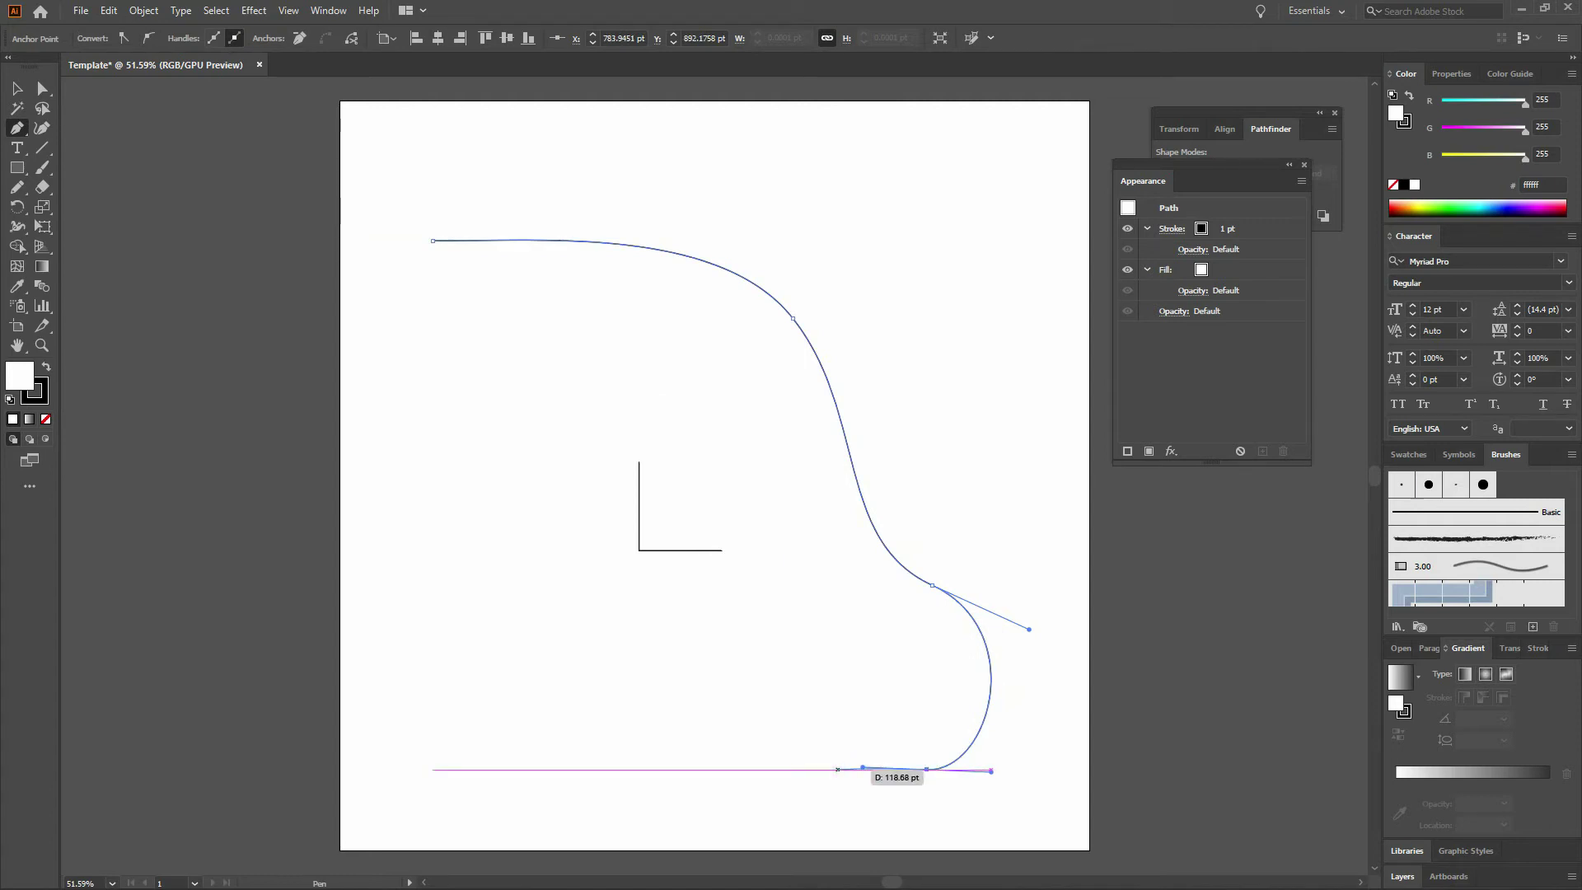
left_click_drag(837, 769, 837, 769)
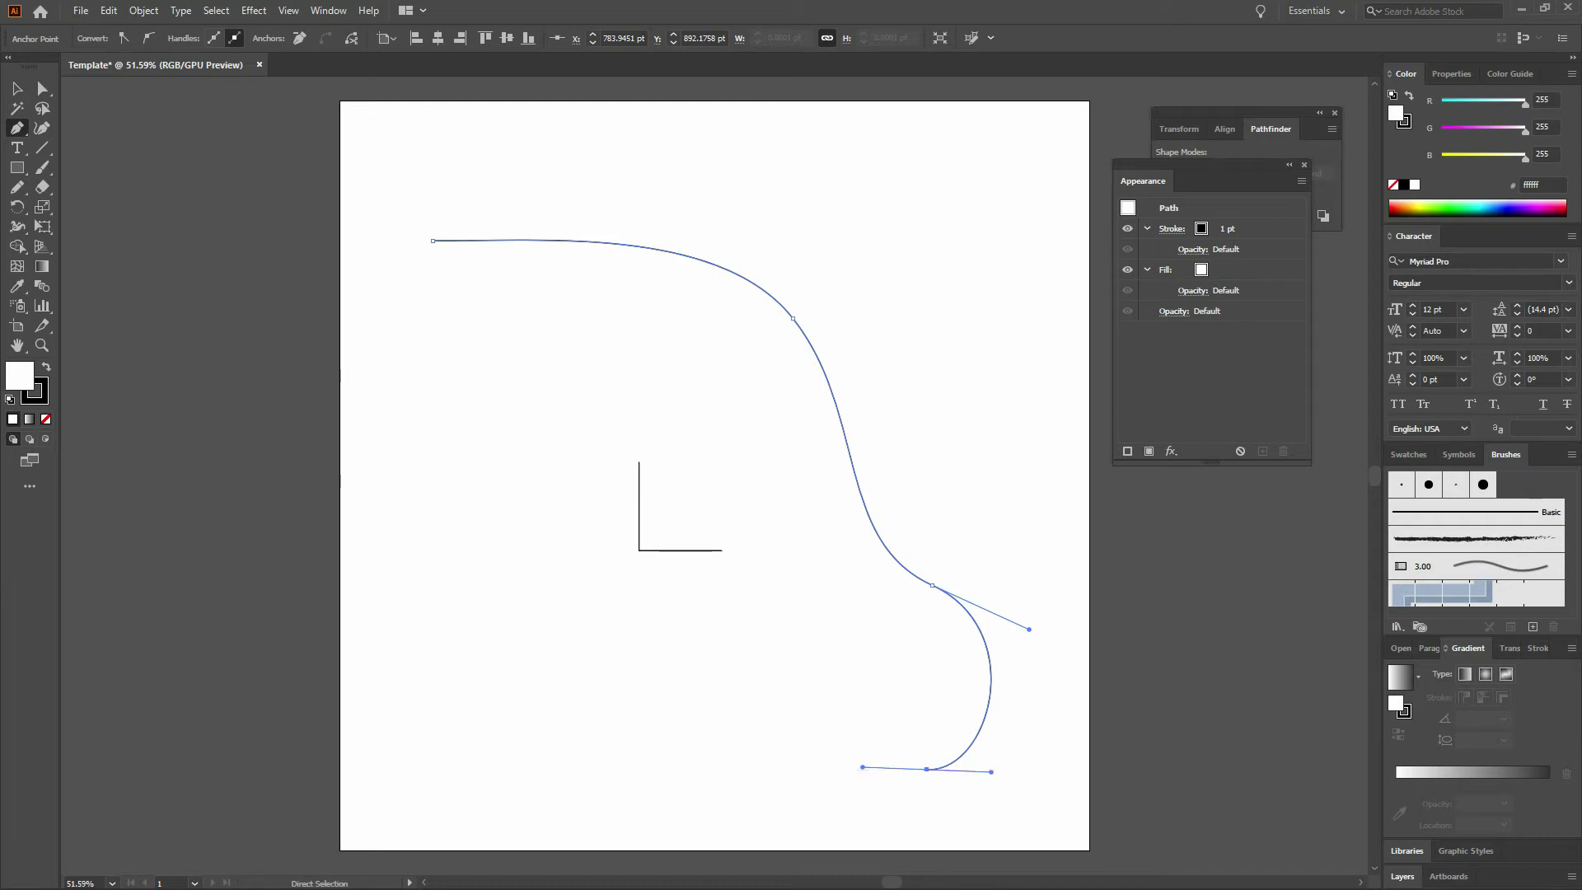
key("ctrl+z")
key("ctrl+z")
key("ctrl+z")
key("ctrl+z")
key("ctrl+z")
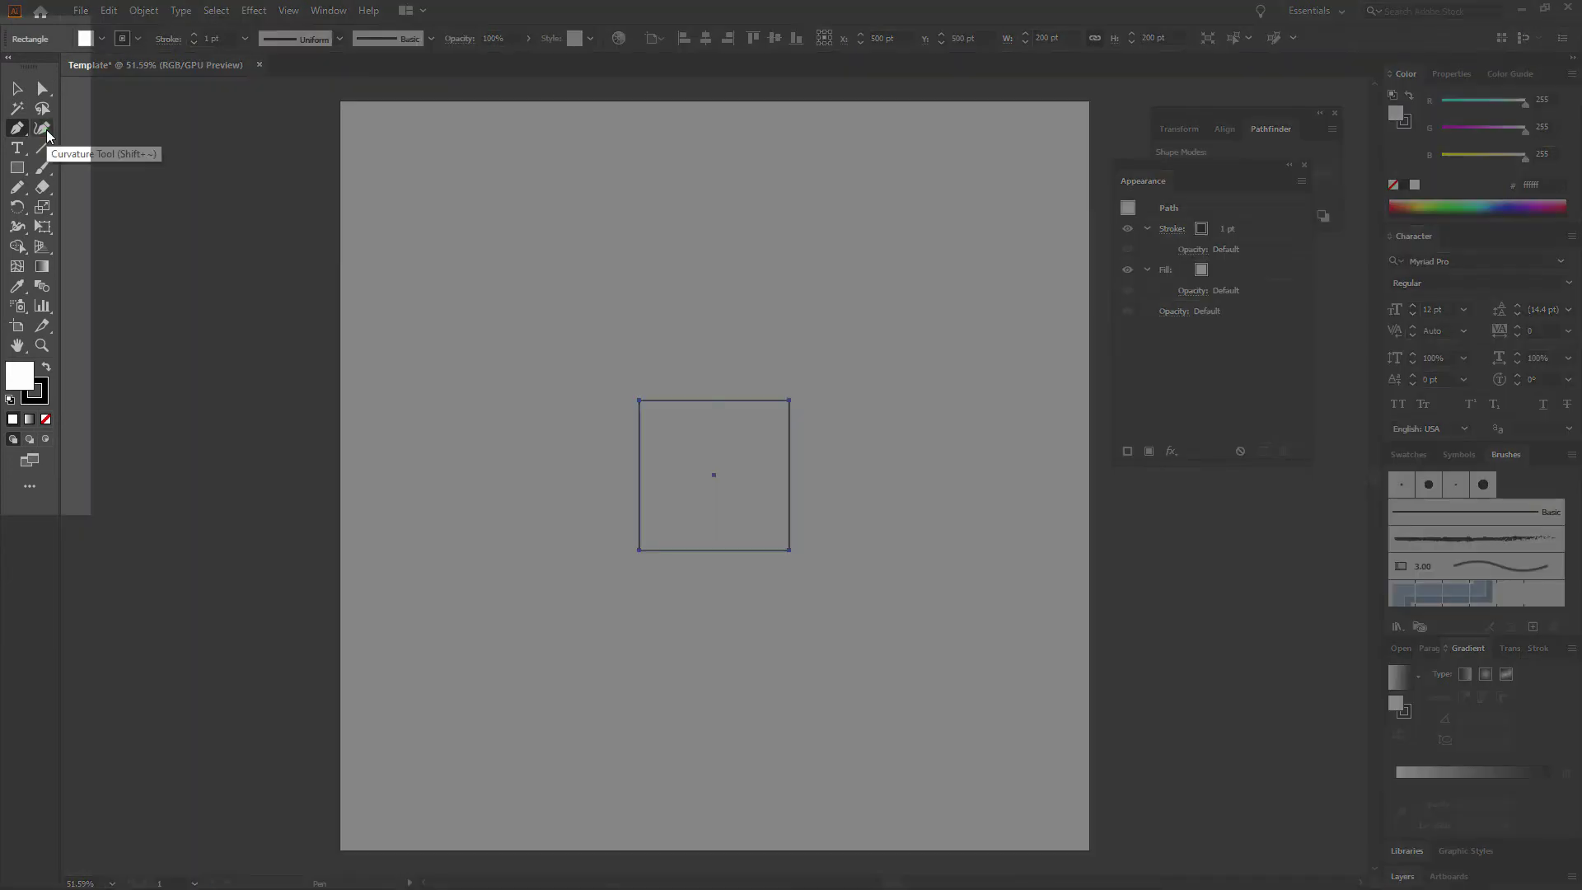
Try drawing a three-point arc about 801 pt wide and 147 pt high above the square with the Curvature tool, and undo it
left_click(46, 130)
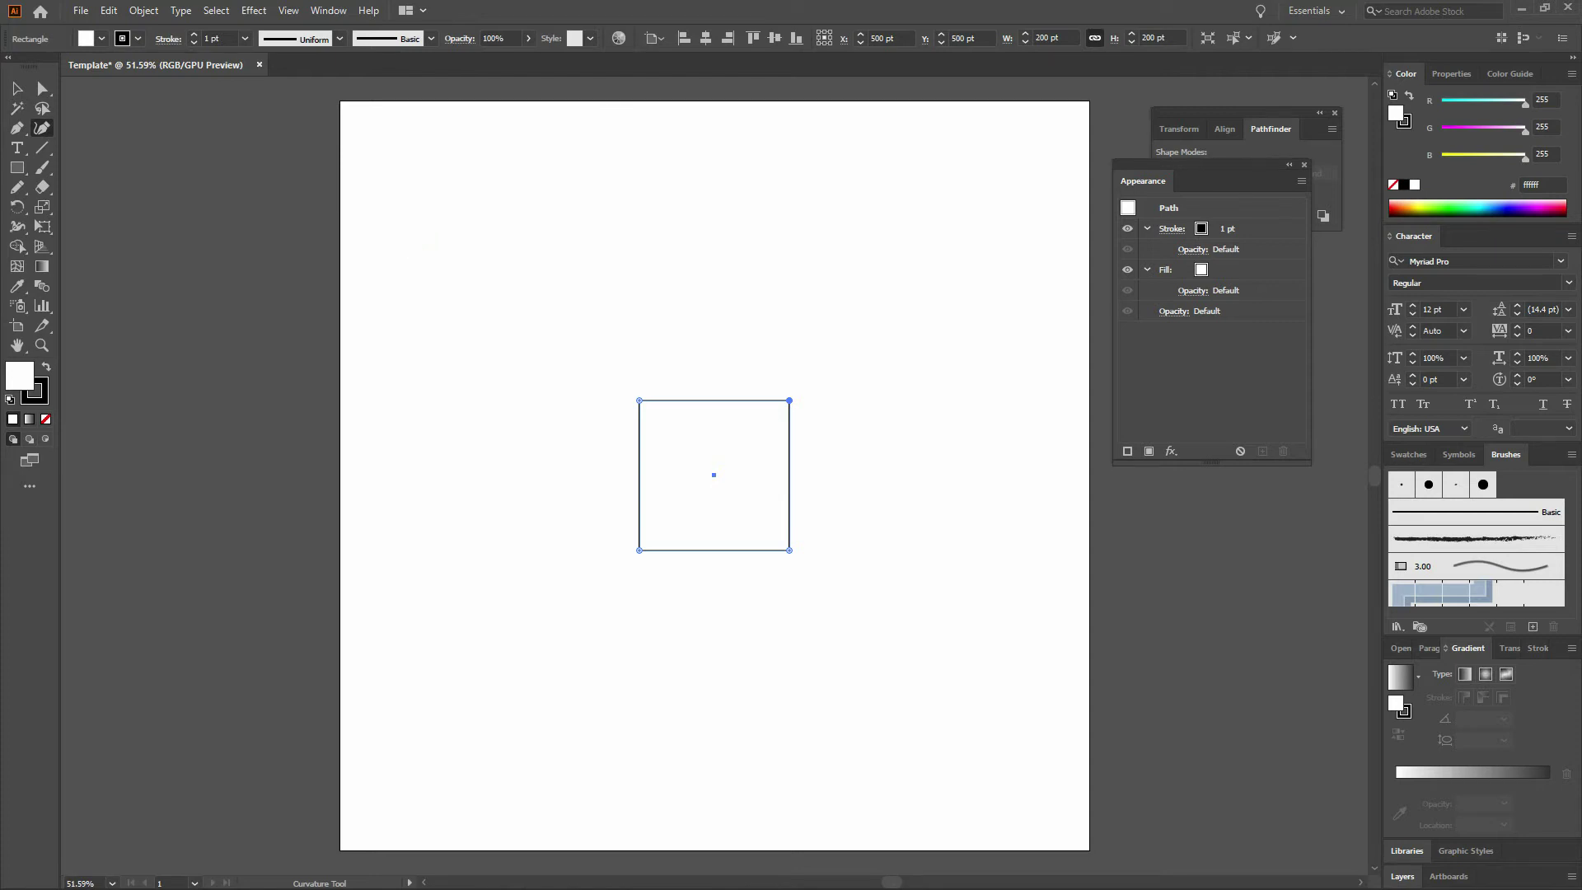
left_click(418, 261)
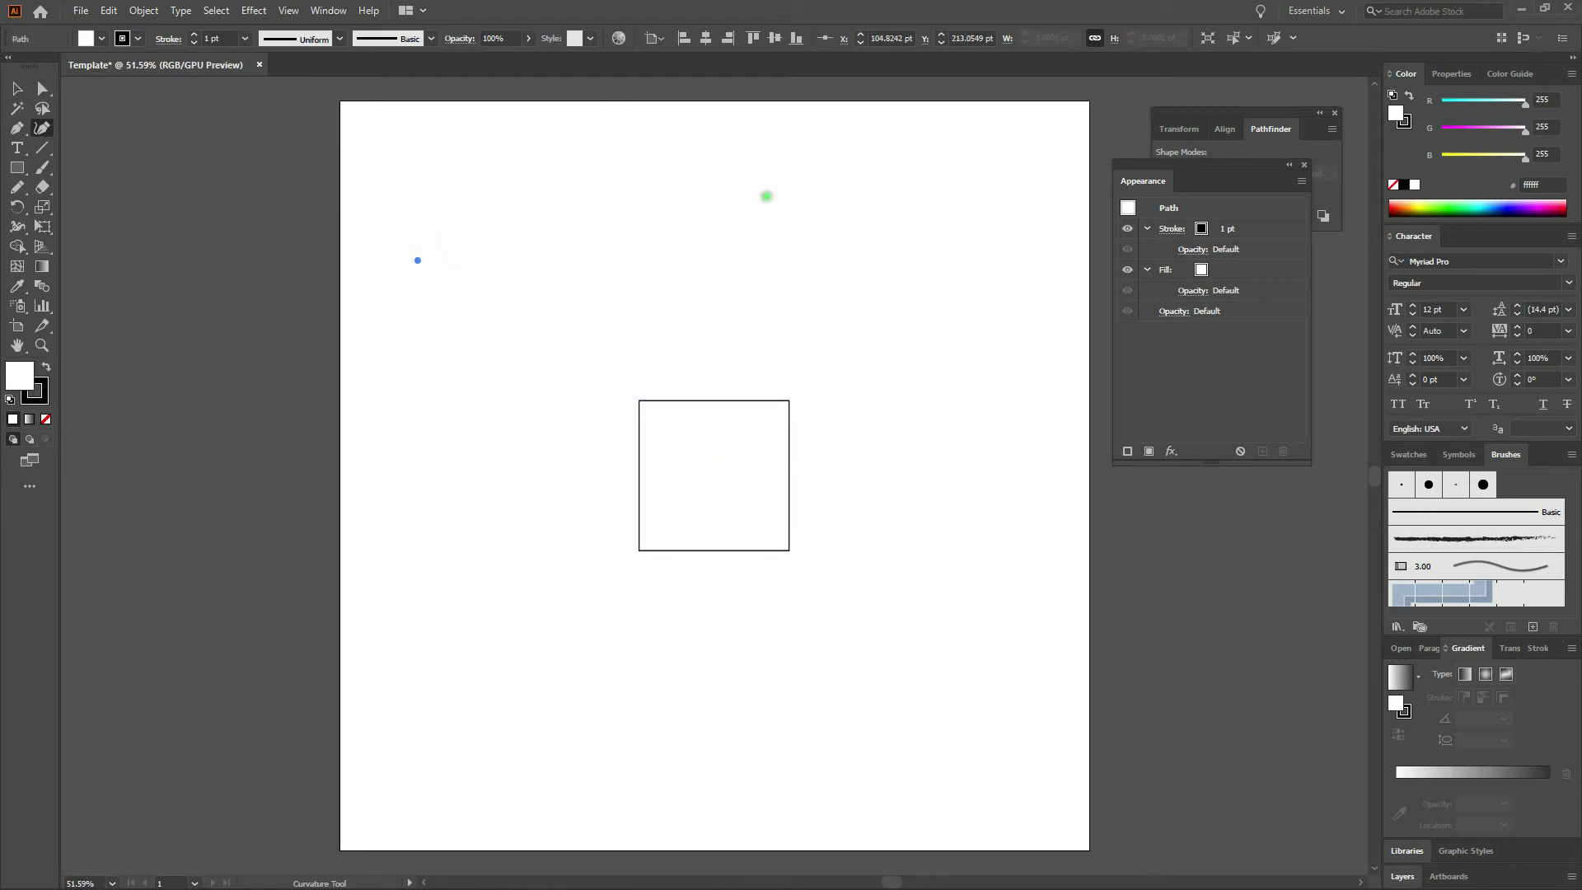
left_click(722, 176)
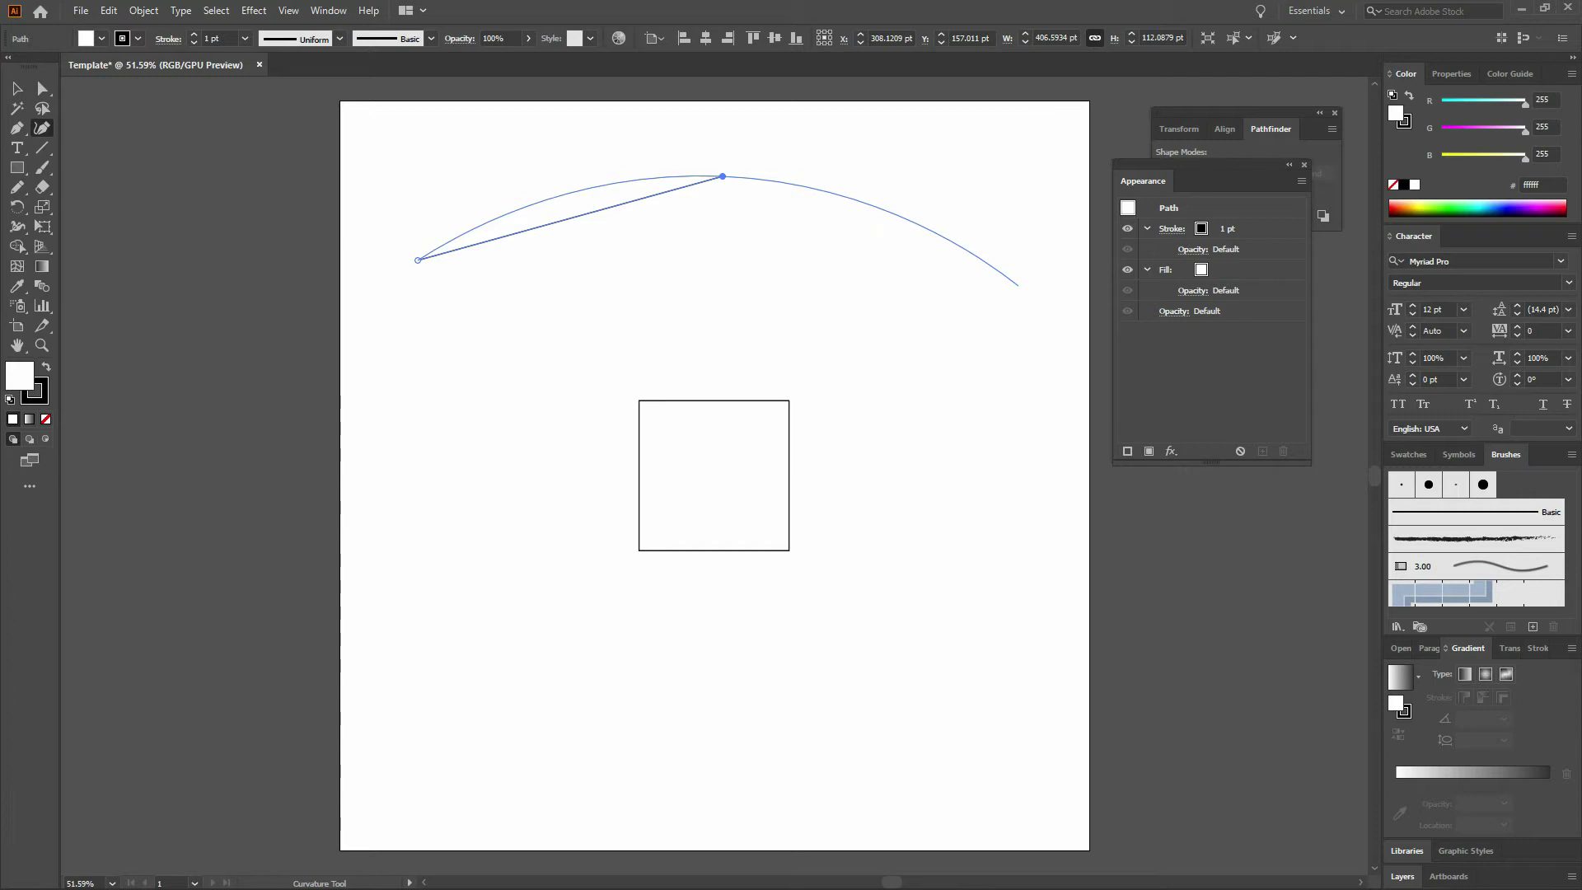
left_click(1019, 285)
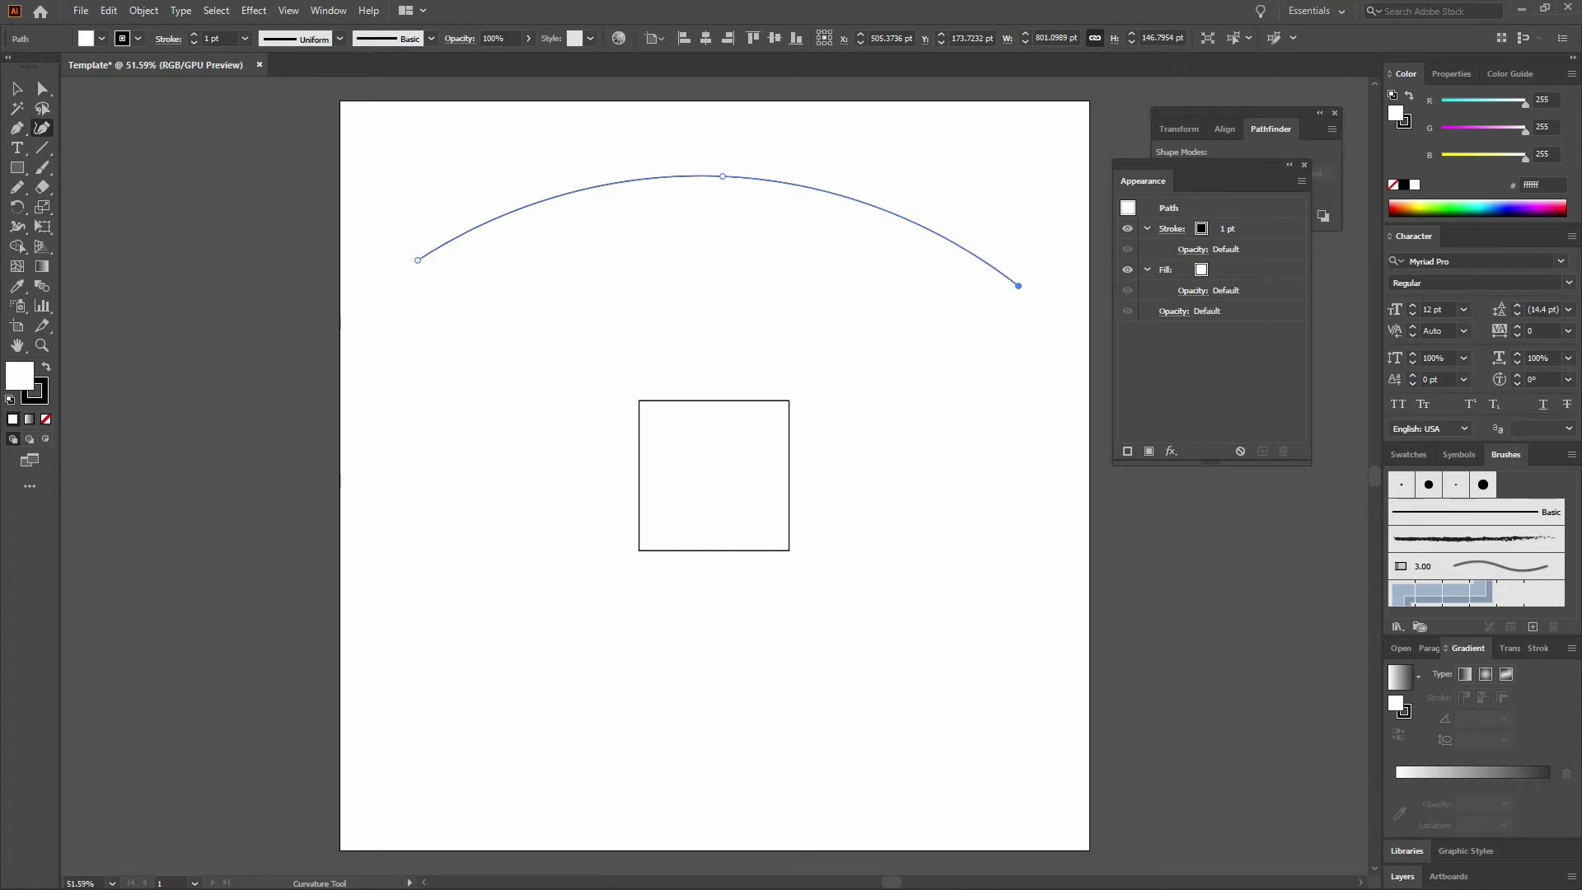
key("ctrl+z")
key("ctrl+z")
key("ctrl+z")
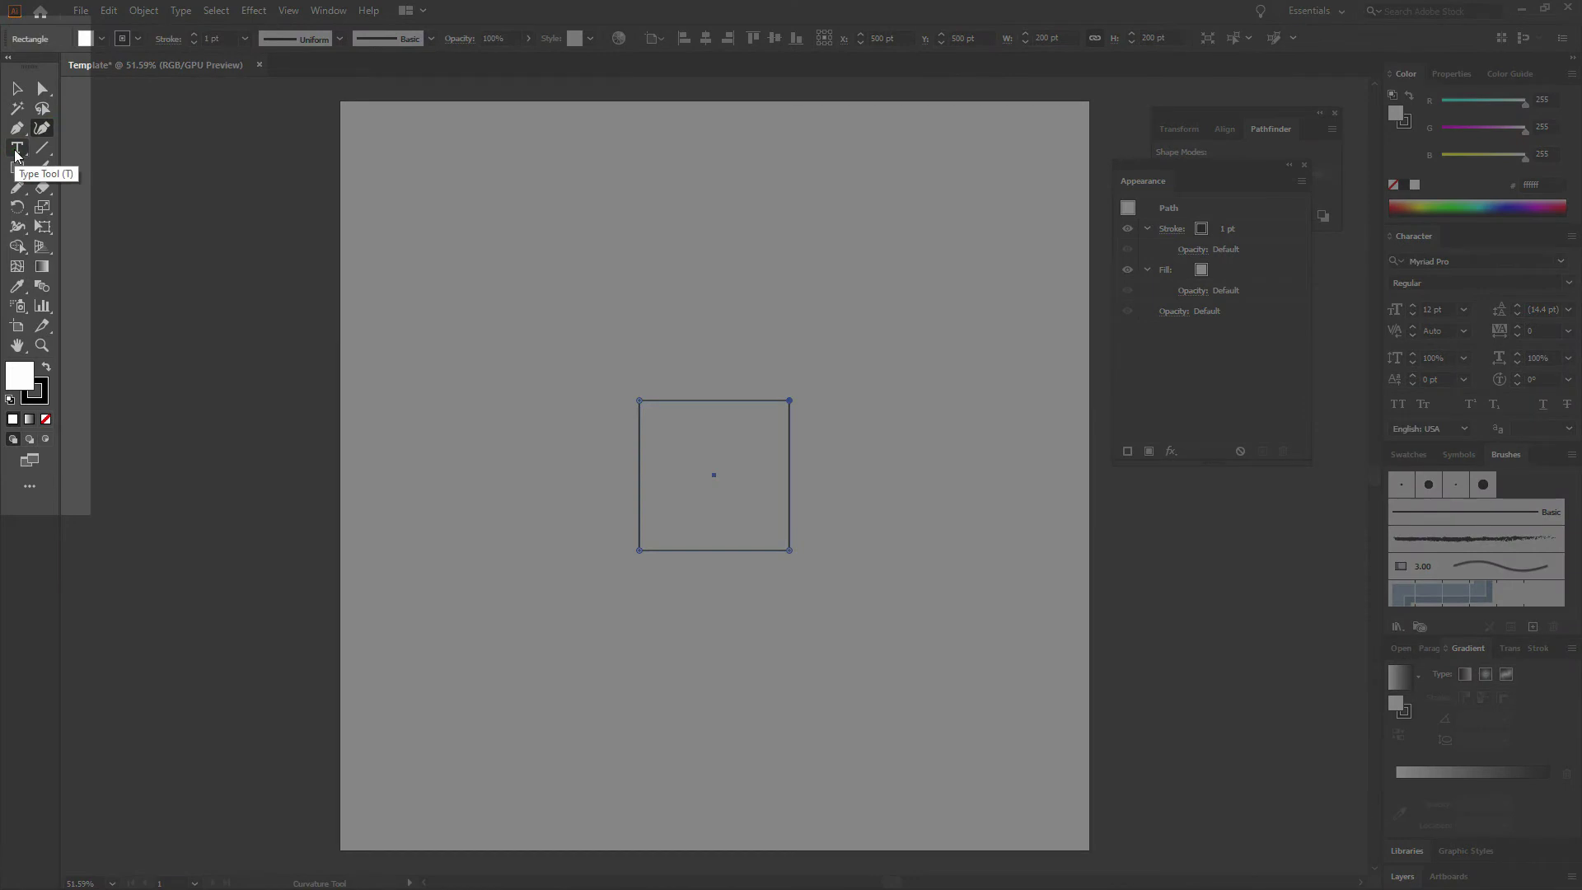
Add the point text "This is a test." above the square, replacing the placeholder text
left_click(17, 148)
left_click(560, 227)
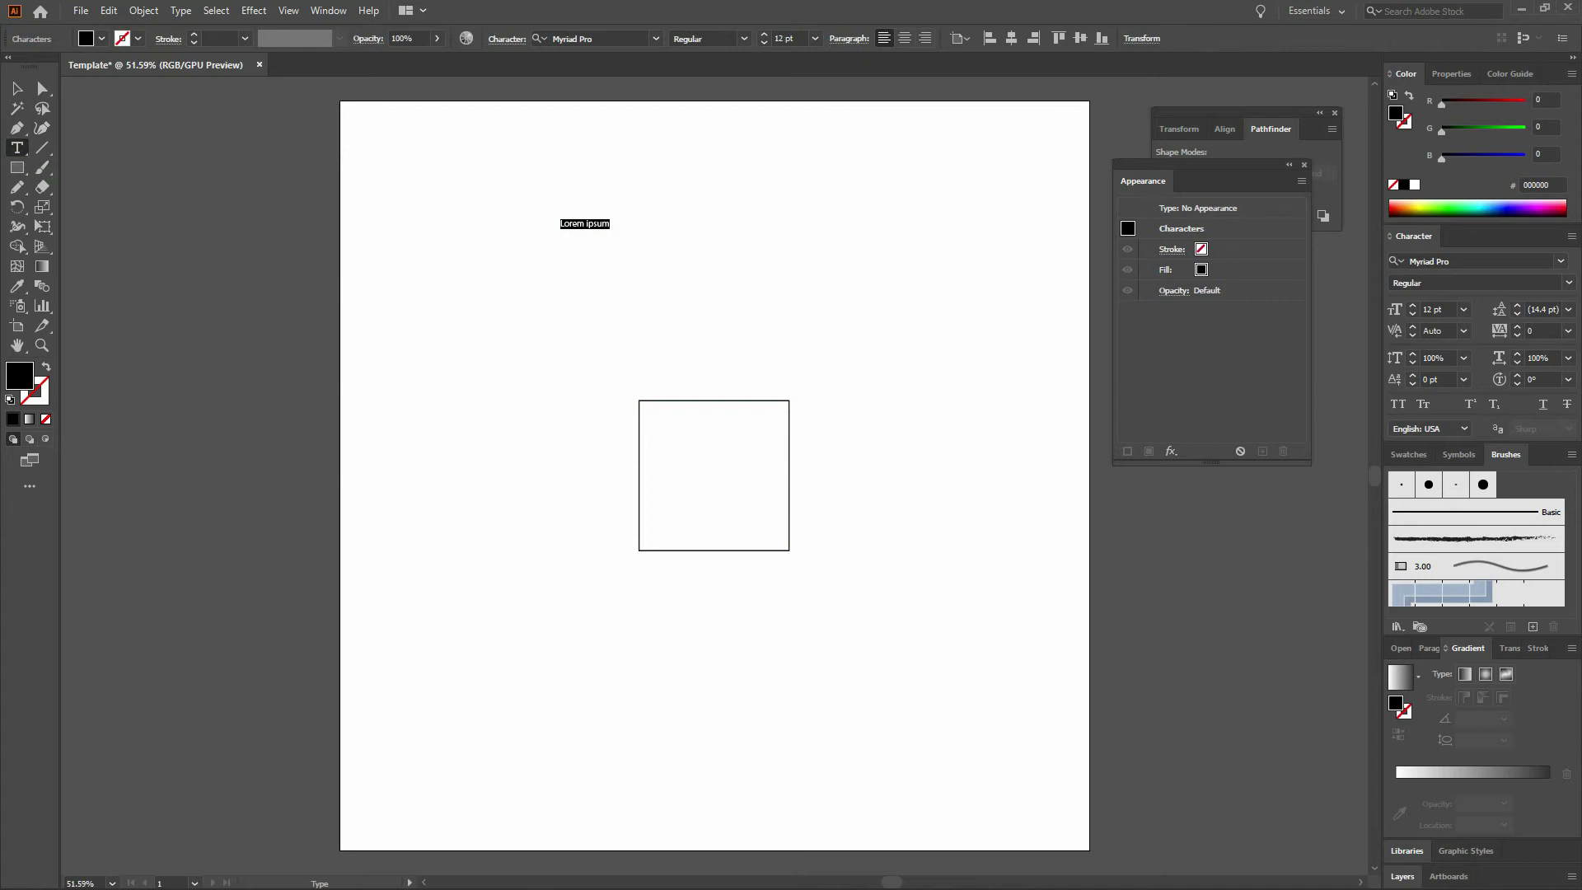
key("BackSpace")
type("This is a test.")
Select the whole text line above the square and set its font size to 41 pt
left_click(595, 224)
left_click(597, 224)
double_click(597, 223)
triple_click(597, 223)
left_click_drag(765, 36, 770, 38)
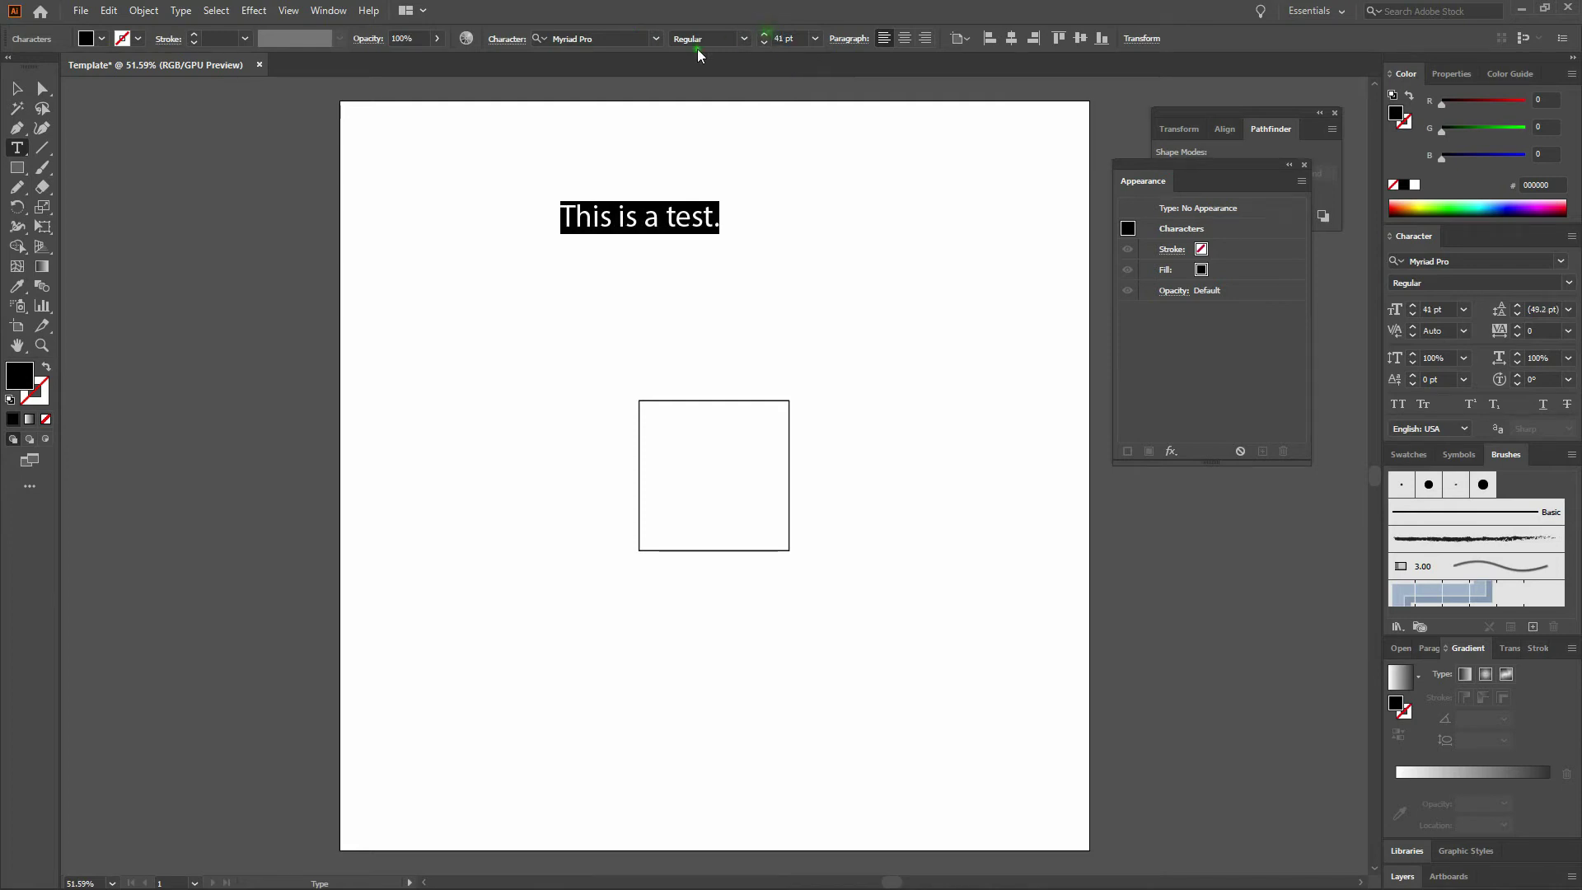
Set the selected text's font to Bebas Neue and check which font styles it offers
left_click(607, 39)
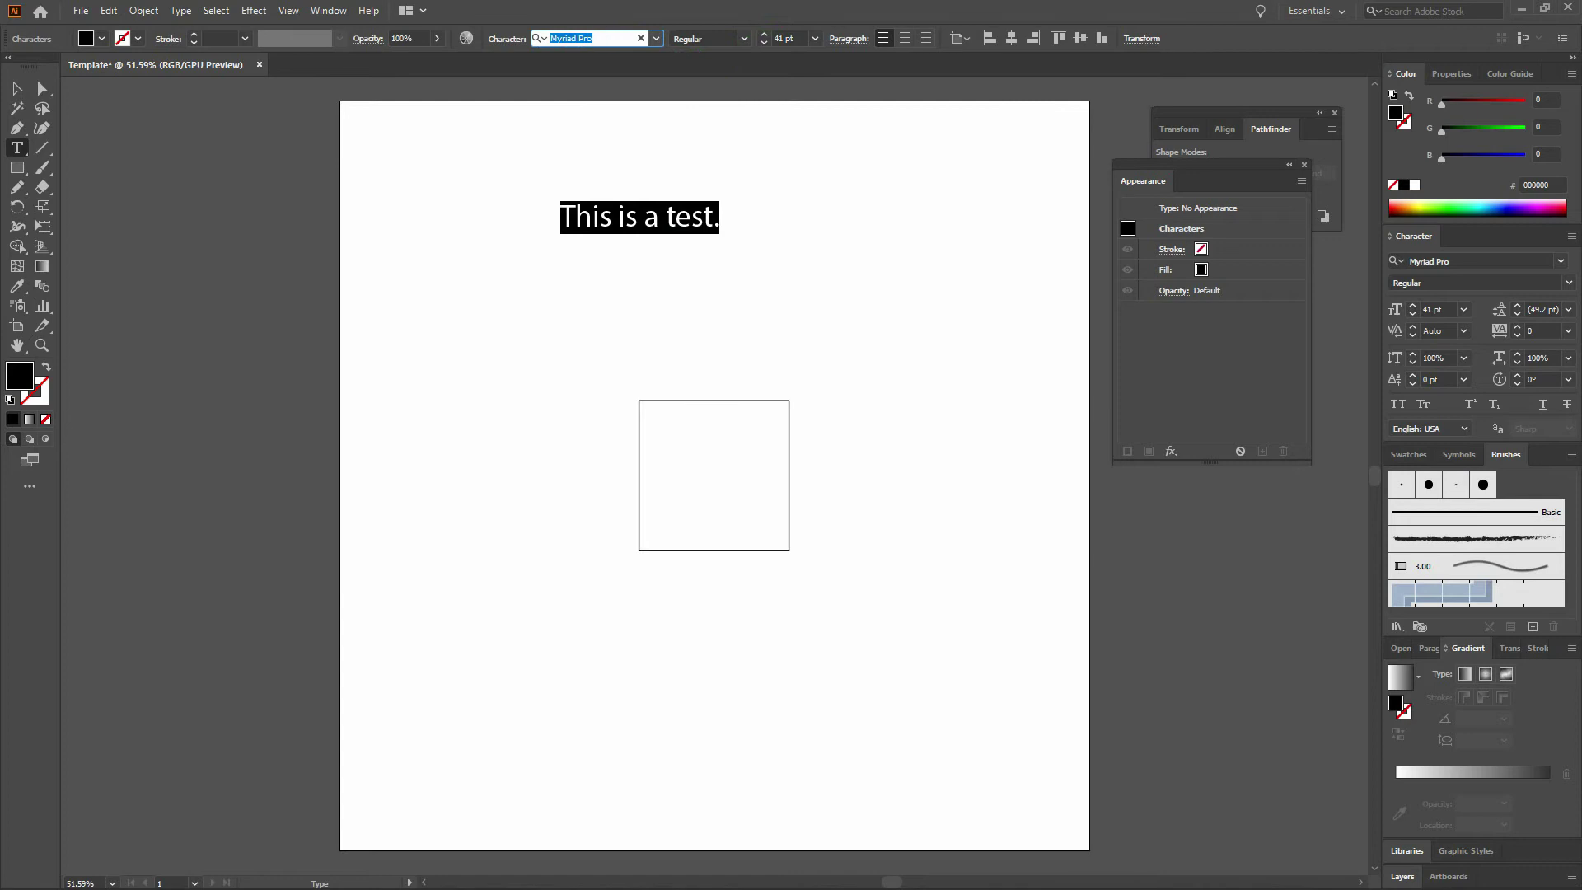
type("bebas")
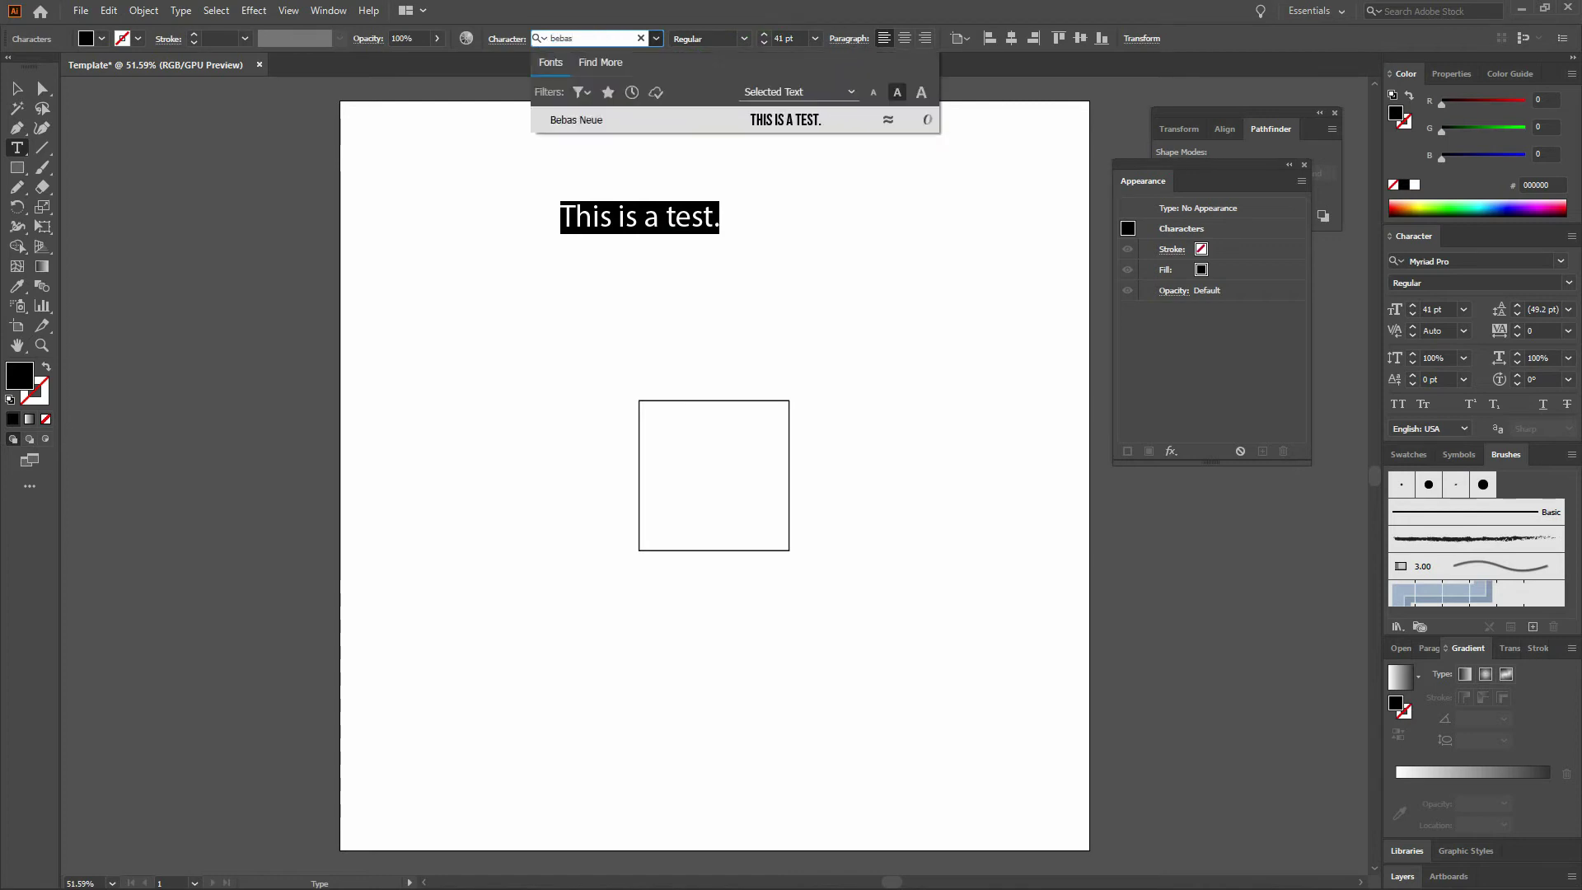
key("Return")
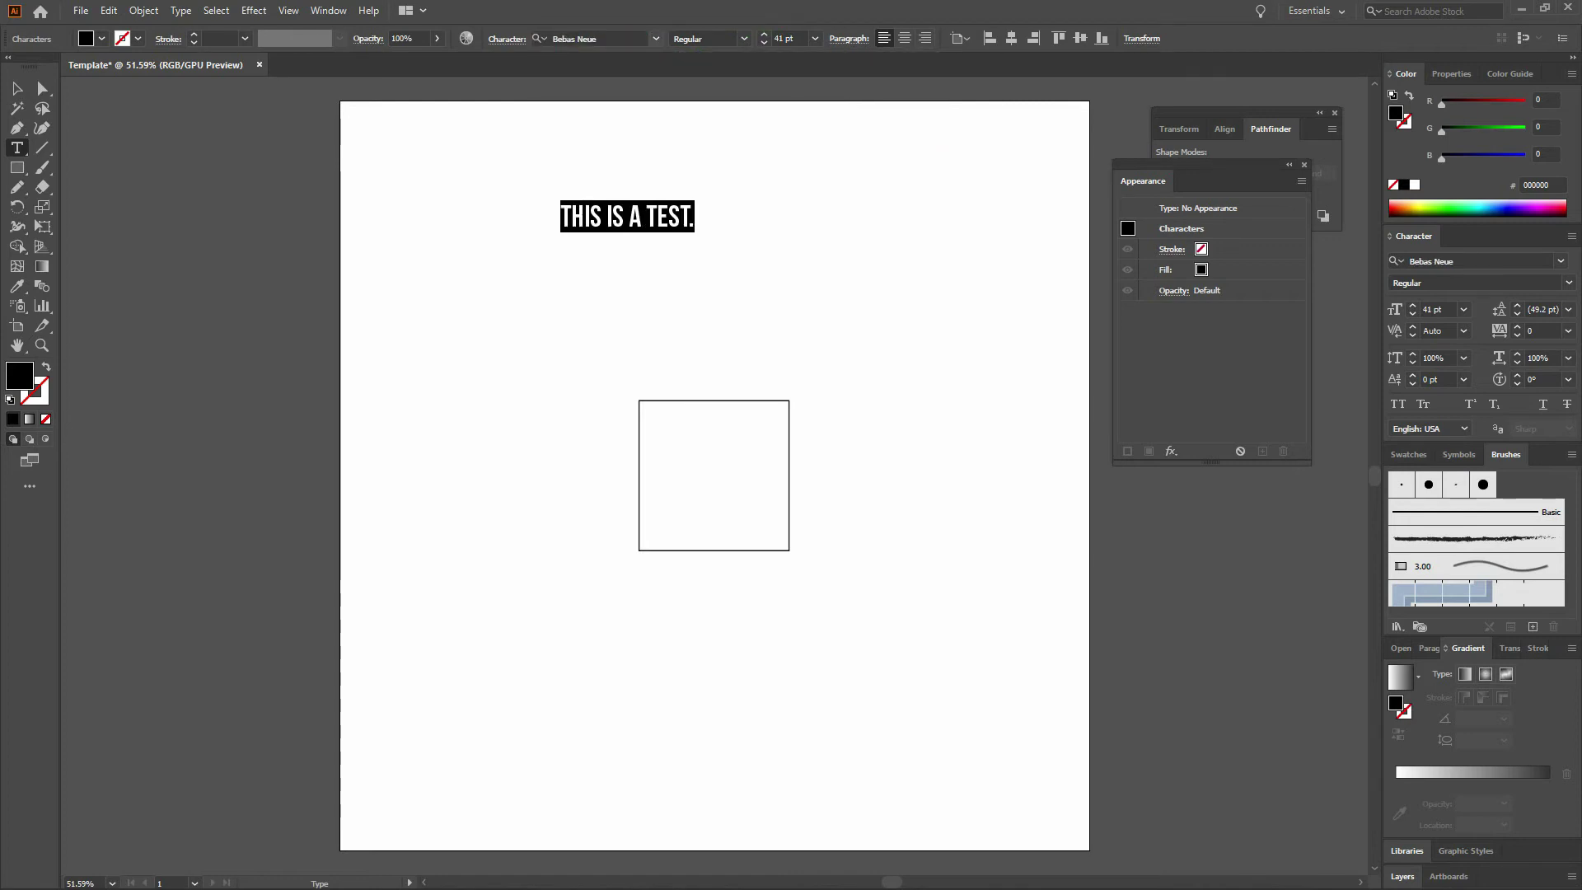
left_click(744, 38)
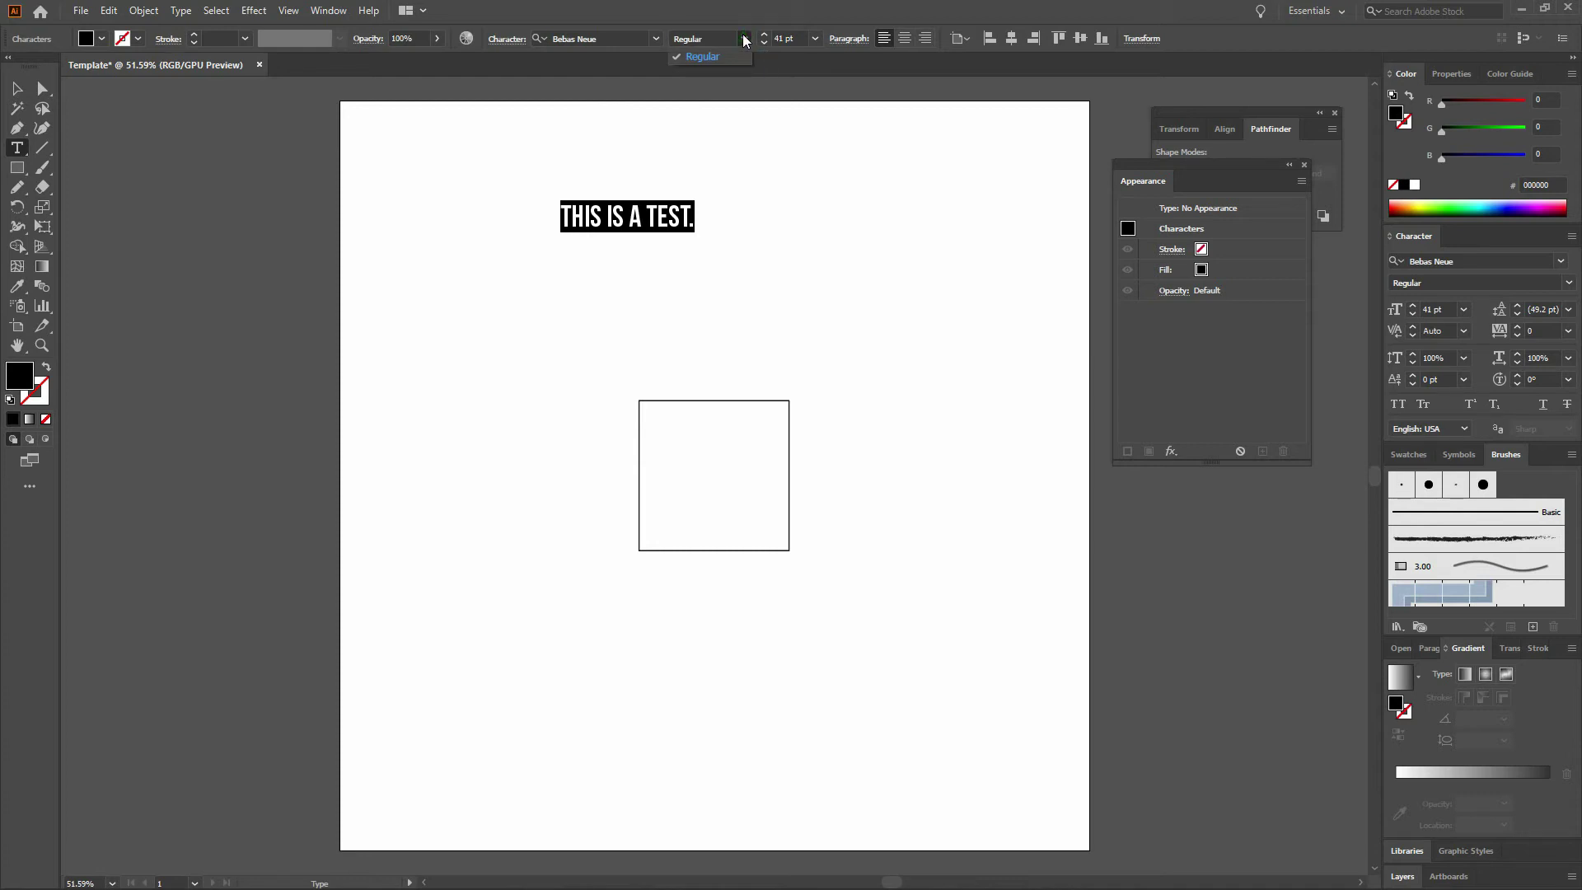
left_click(636, 55)
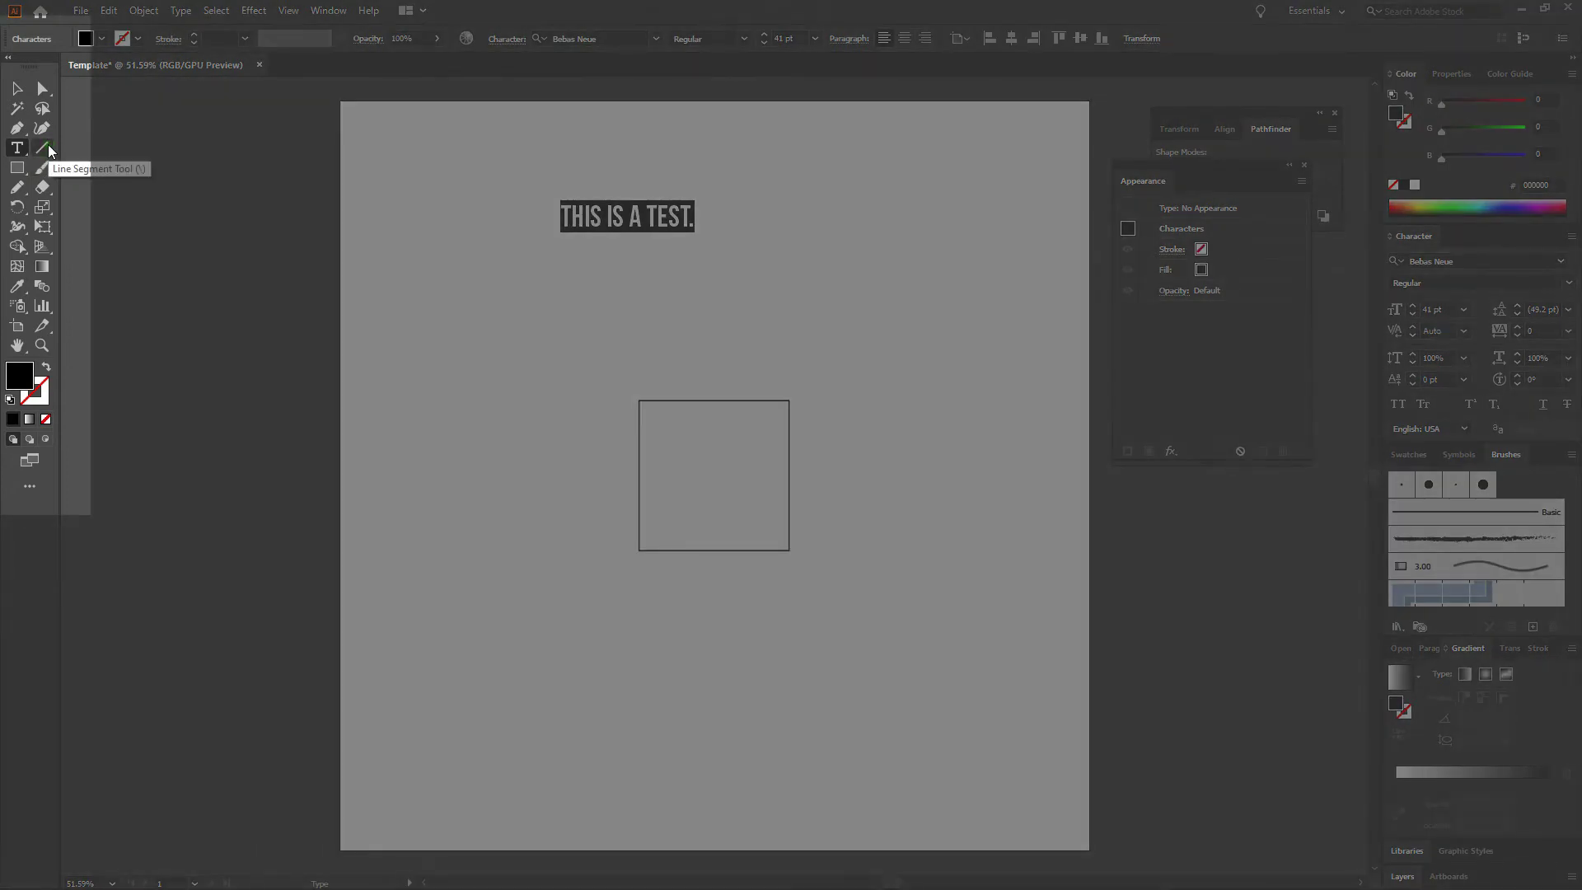
Try drawing a horizontal line about 573 pt long between the text and the square with the Line Segment tool, and undo it
left_click(46, 147)
left_click_drag(531, 324, 960, 325)
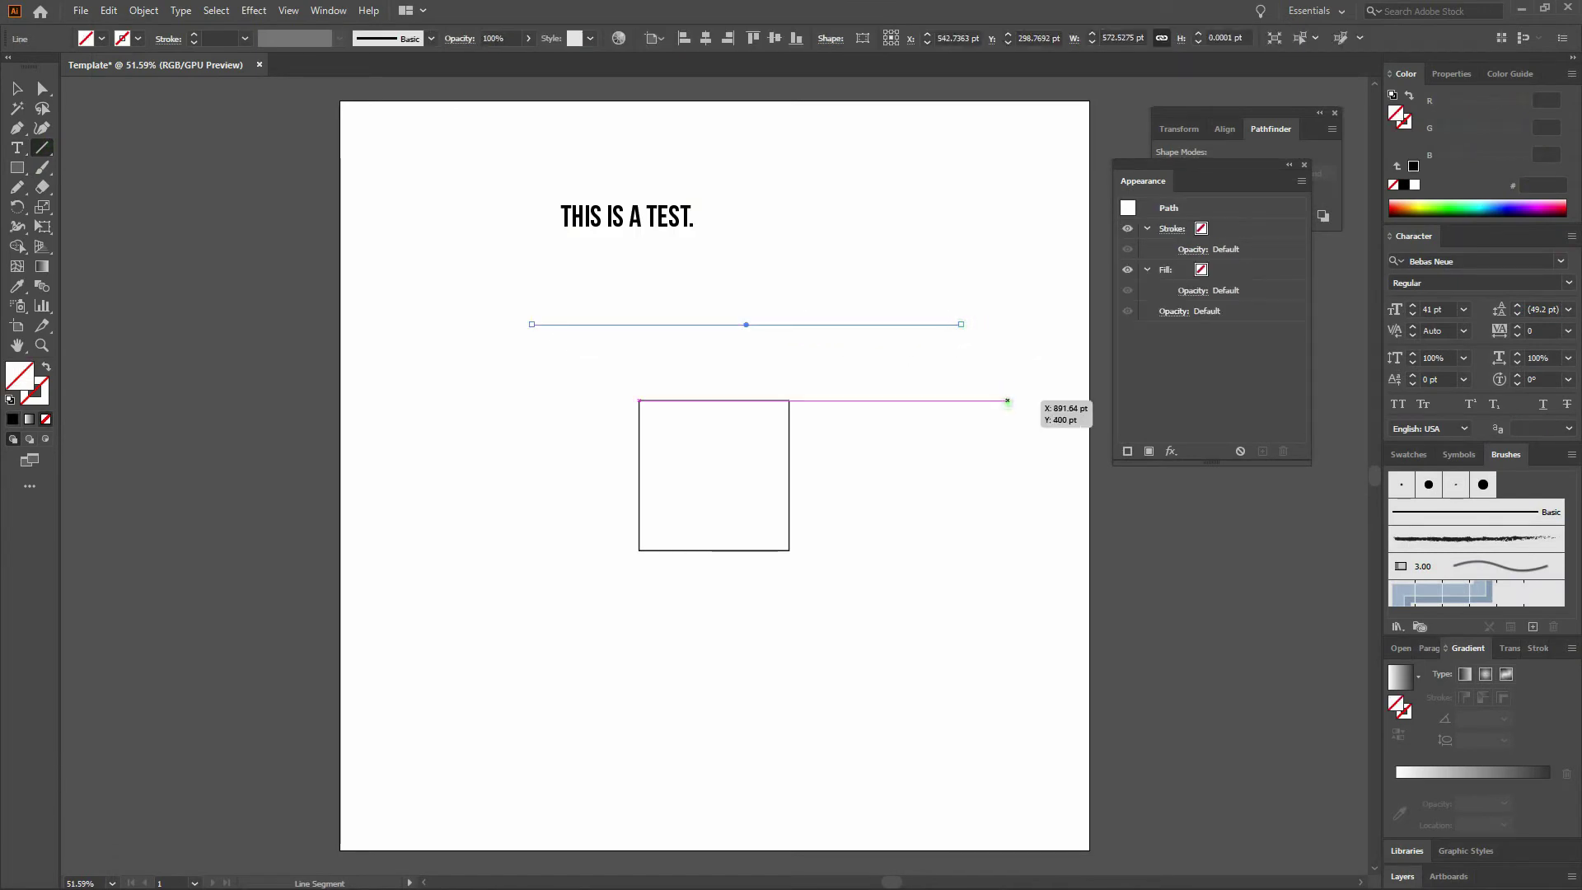
key("ctrl+z")
key("ctrl+z")
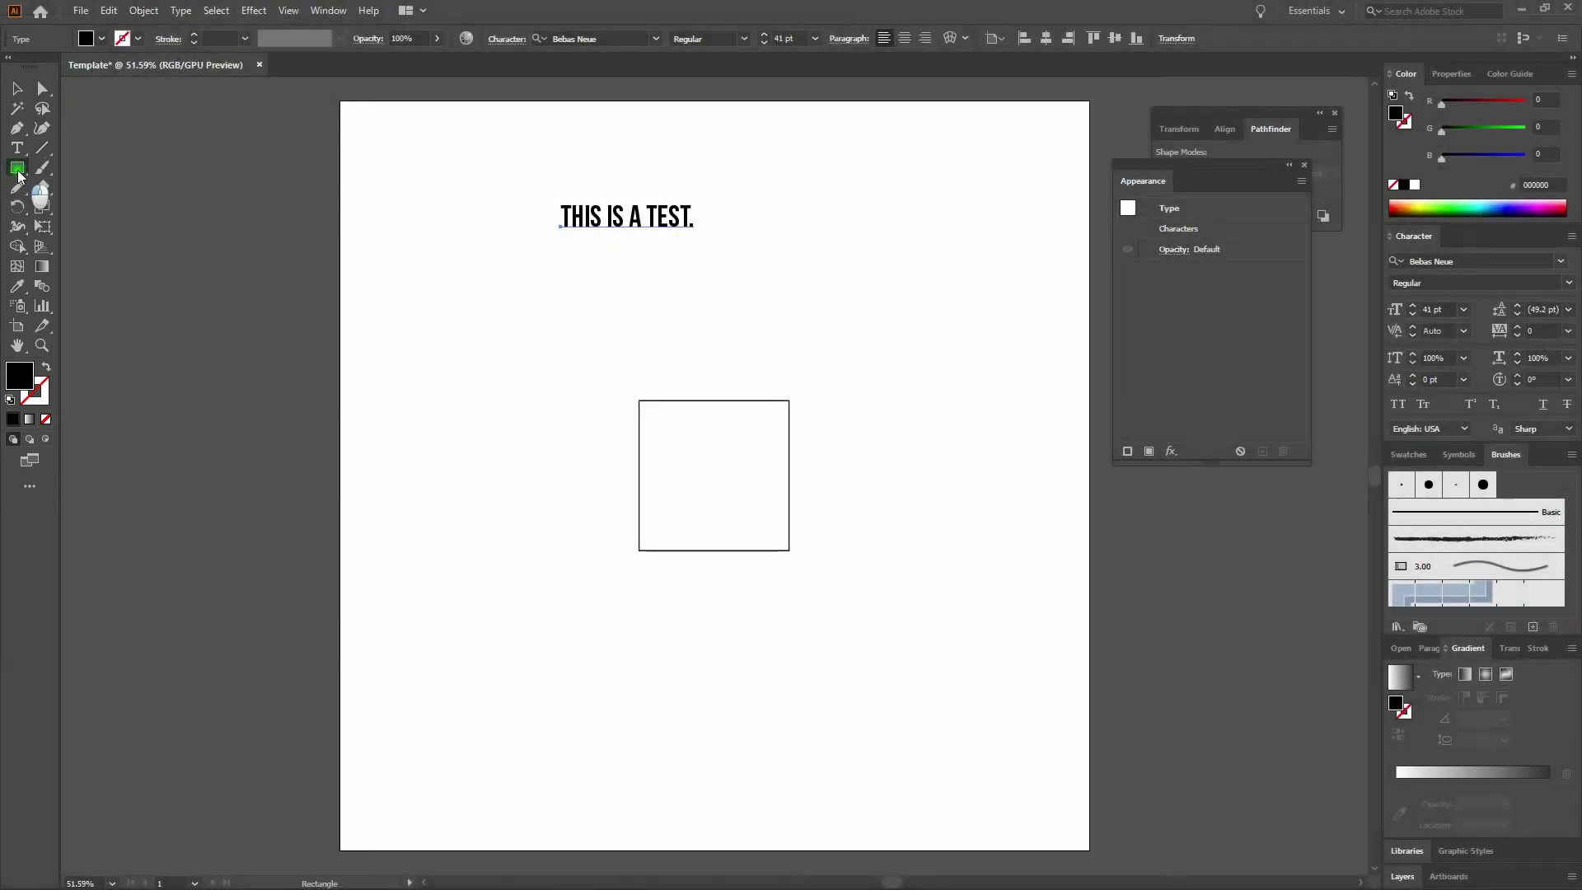
Try drawing a freehand rectangle about 207 by 175 pt at the square's upper left, and undo it
left_click(11, 171)
left_click_drag(437, 273, 591, 404)
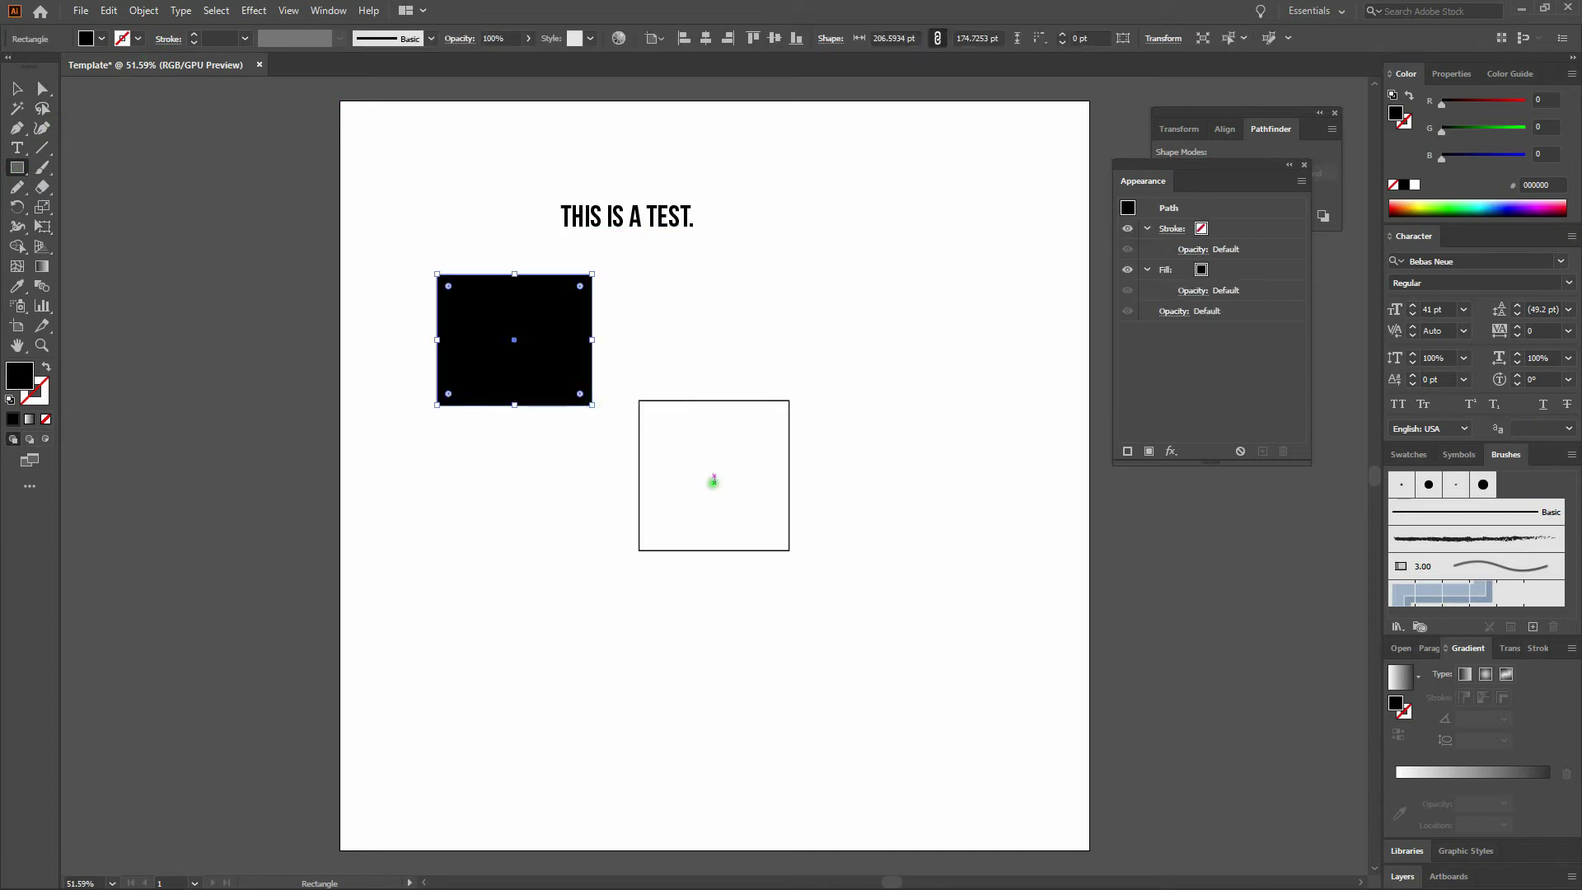
key("ctrl+z")
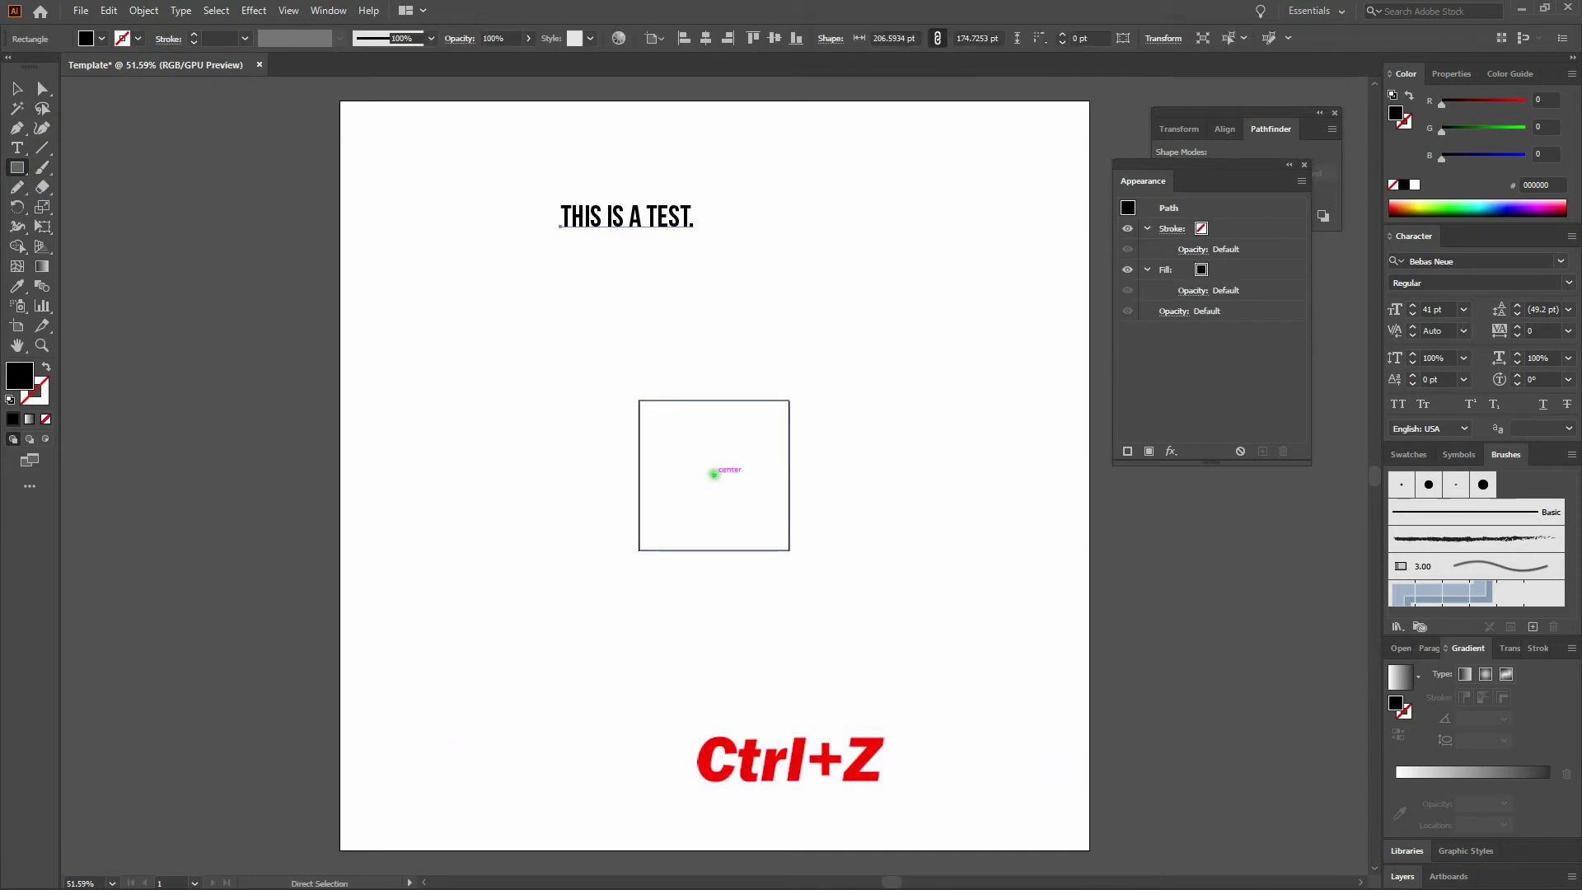
Create a rectangle exactly 200 pt wide and 100 pt high, overlapping the square's upper-left corner
left_click(576, 343)
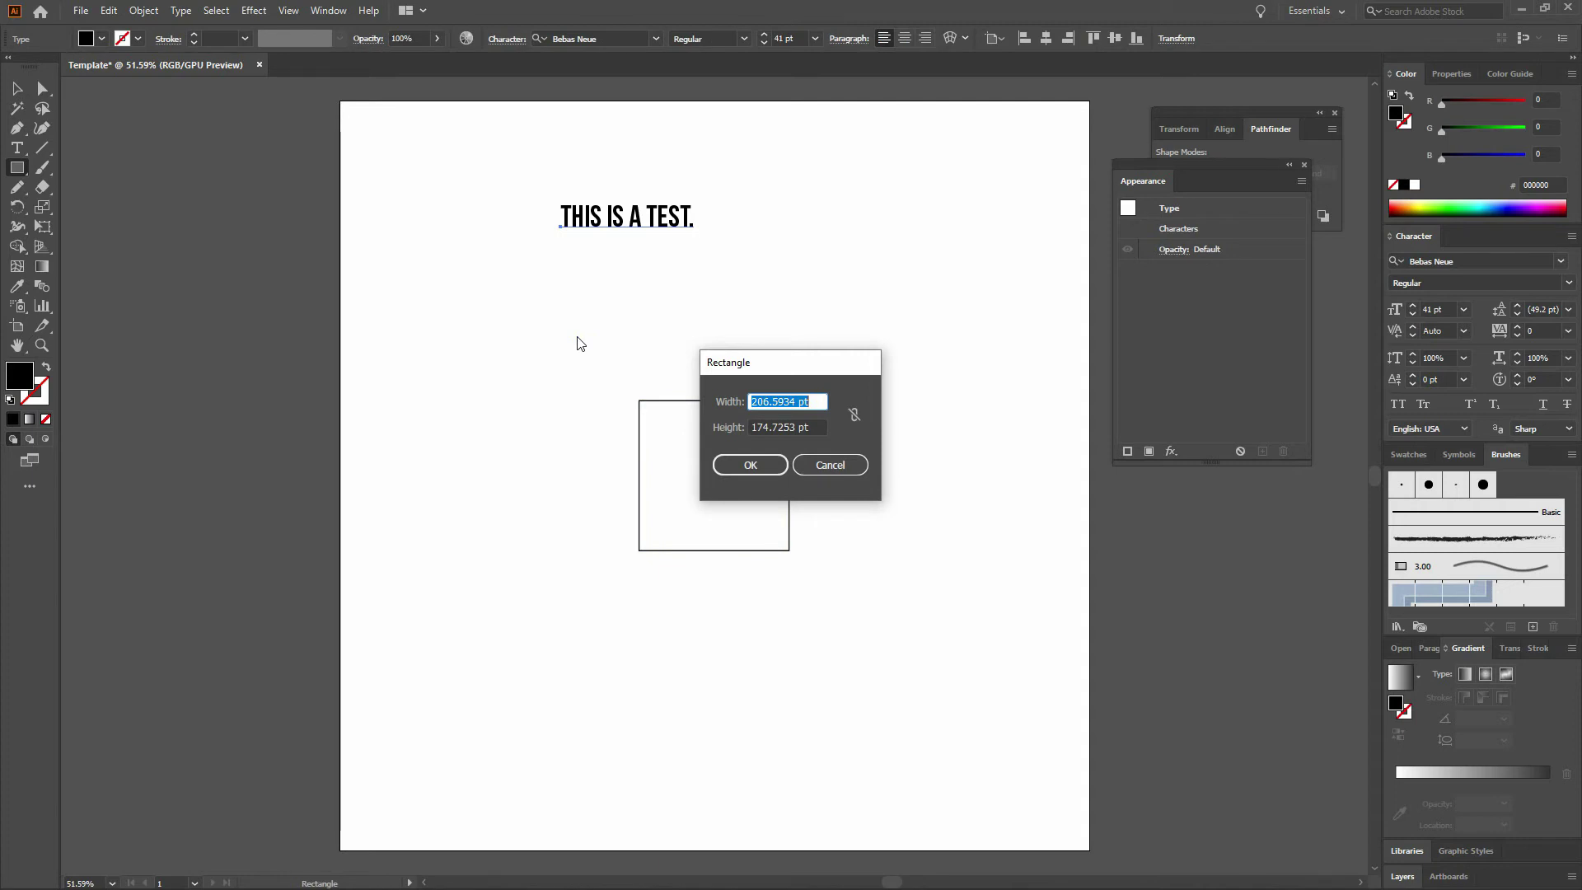
type("200")
key("Tab")
type("100")
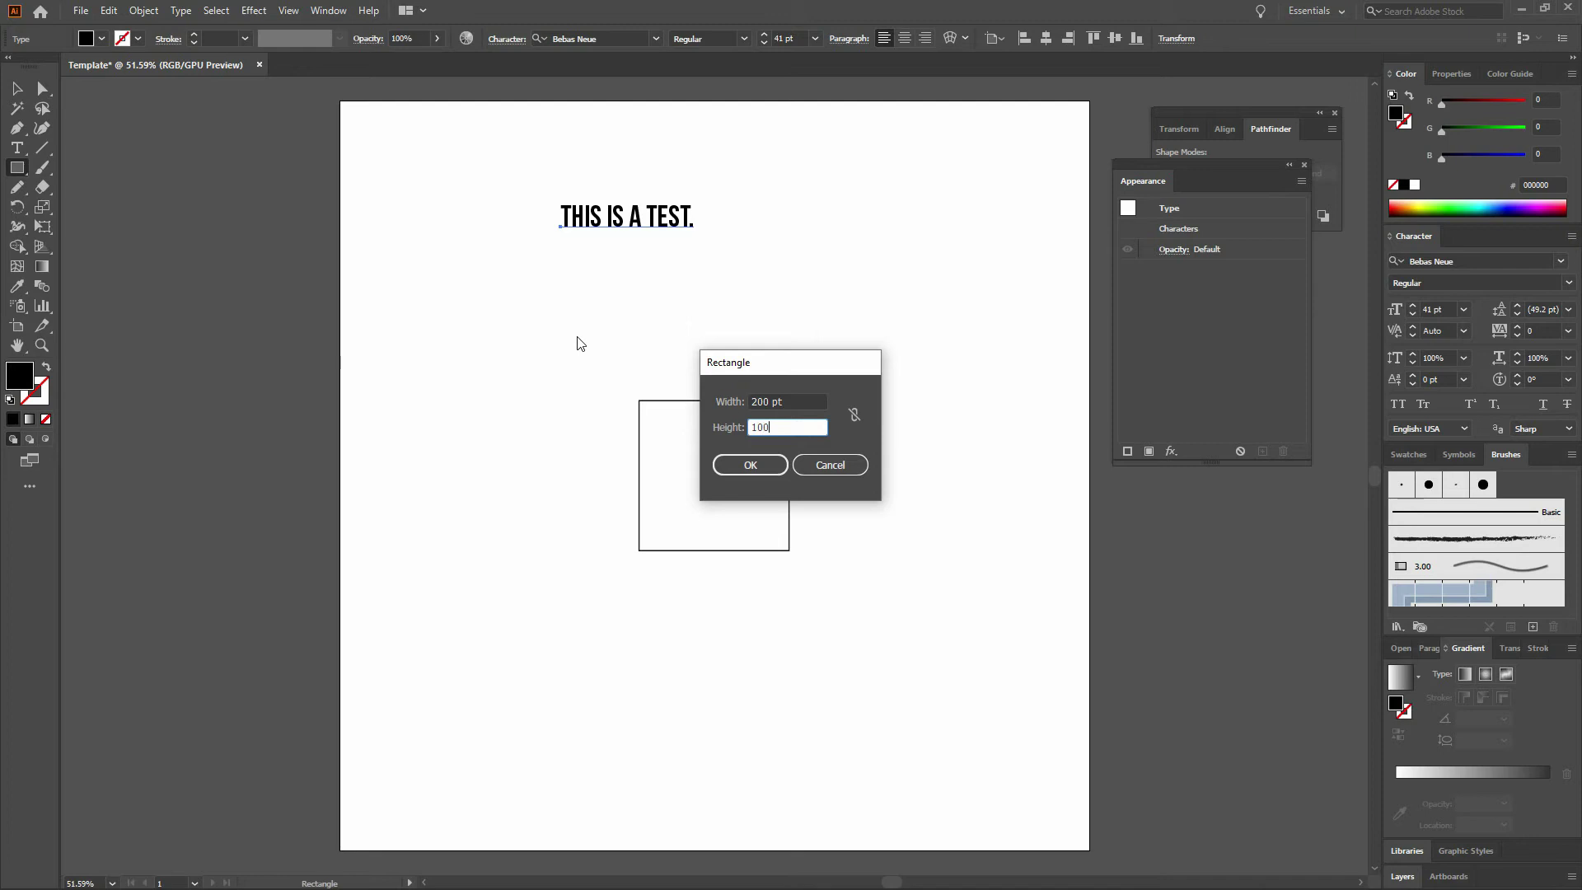
key("Return")
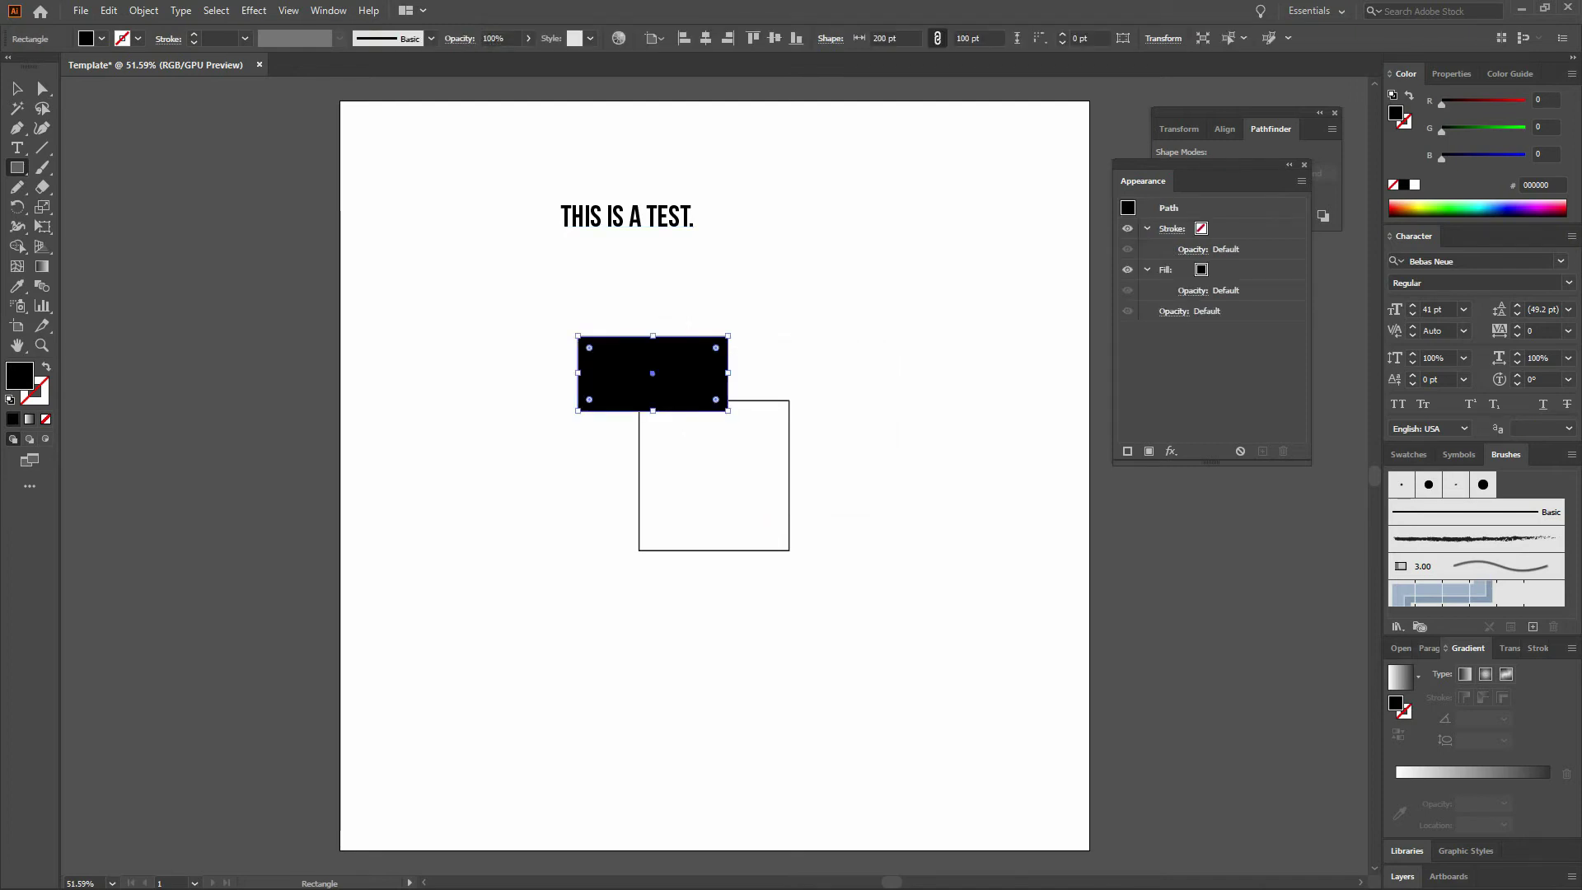
left_click(17, 167)
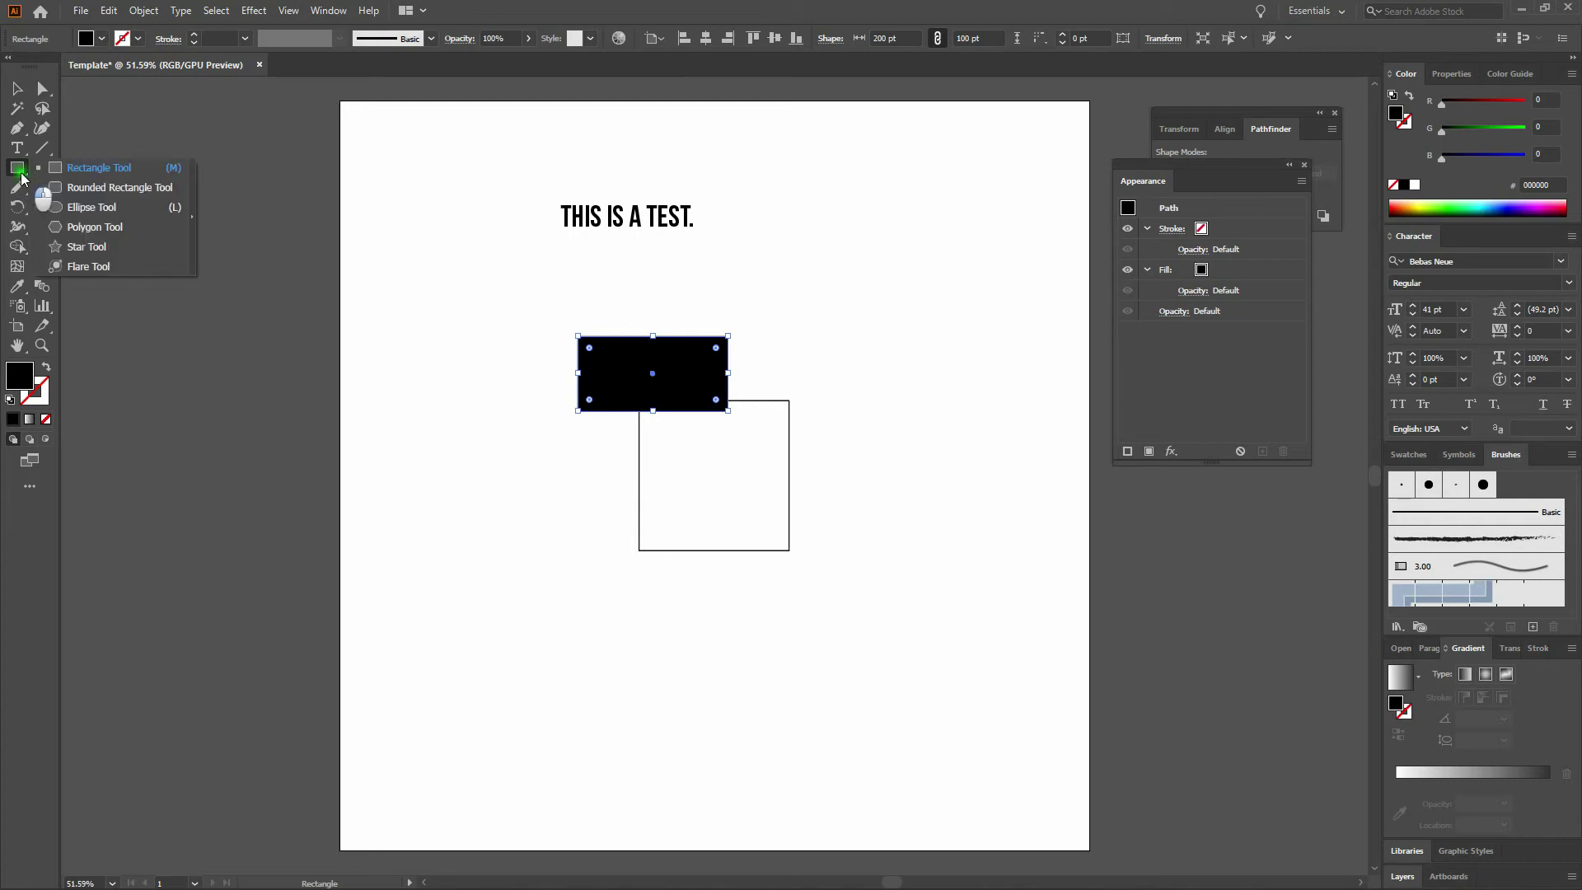
left_click_drag(22, 177, 123, 249)
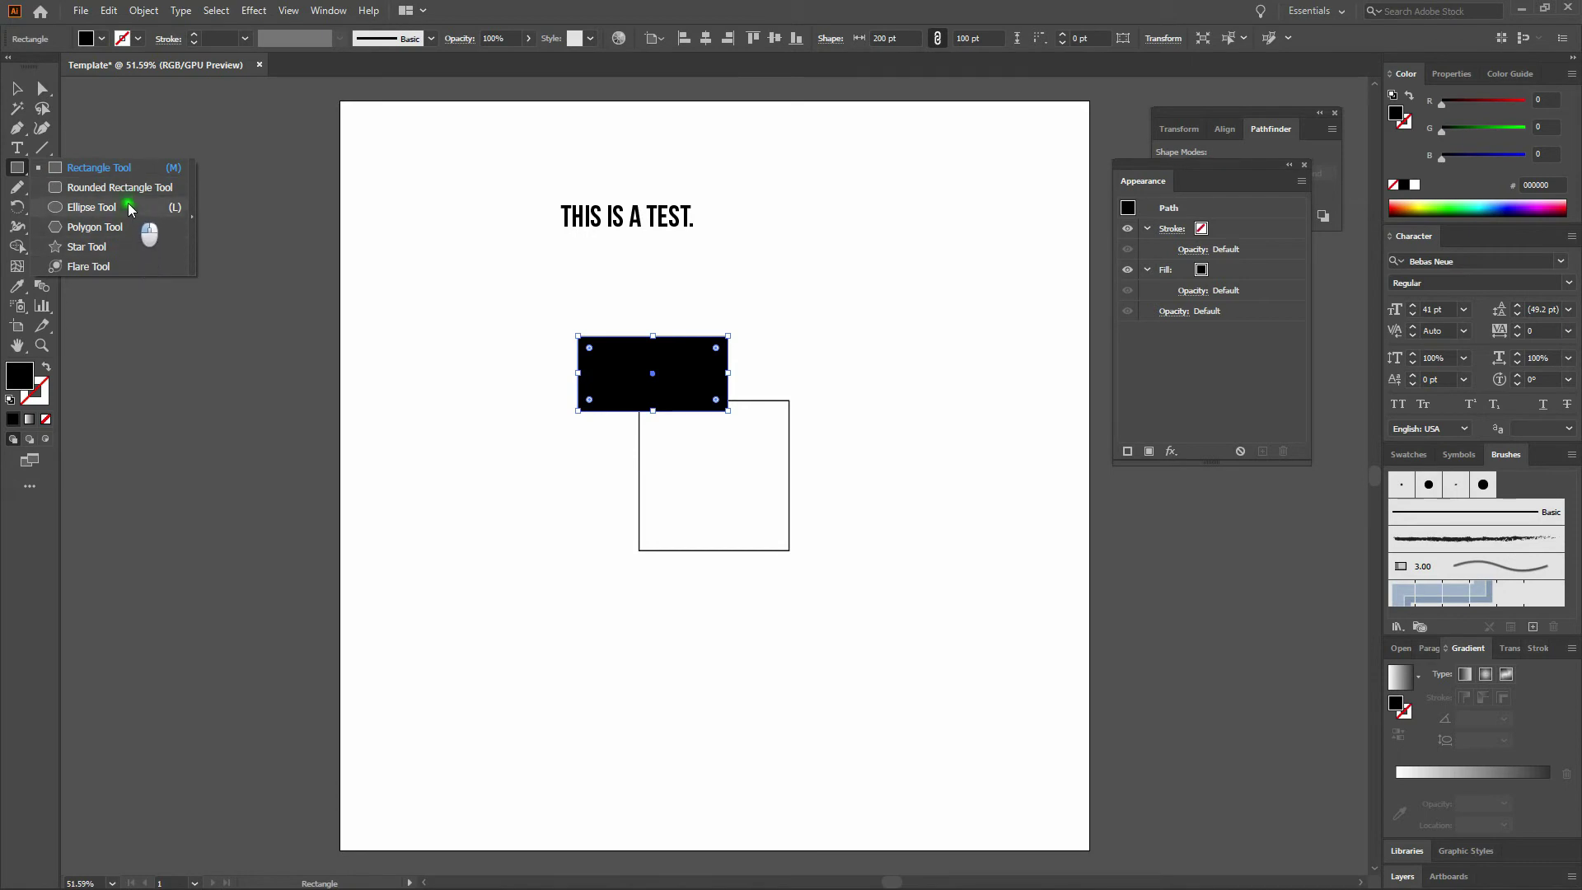
left_click(42, 169)
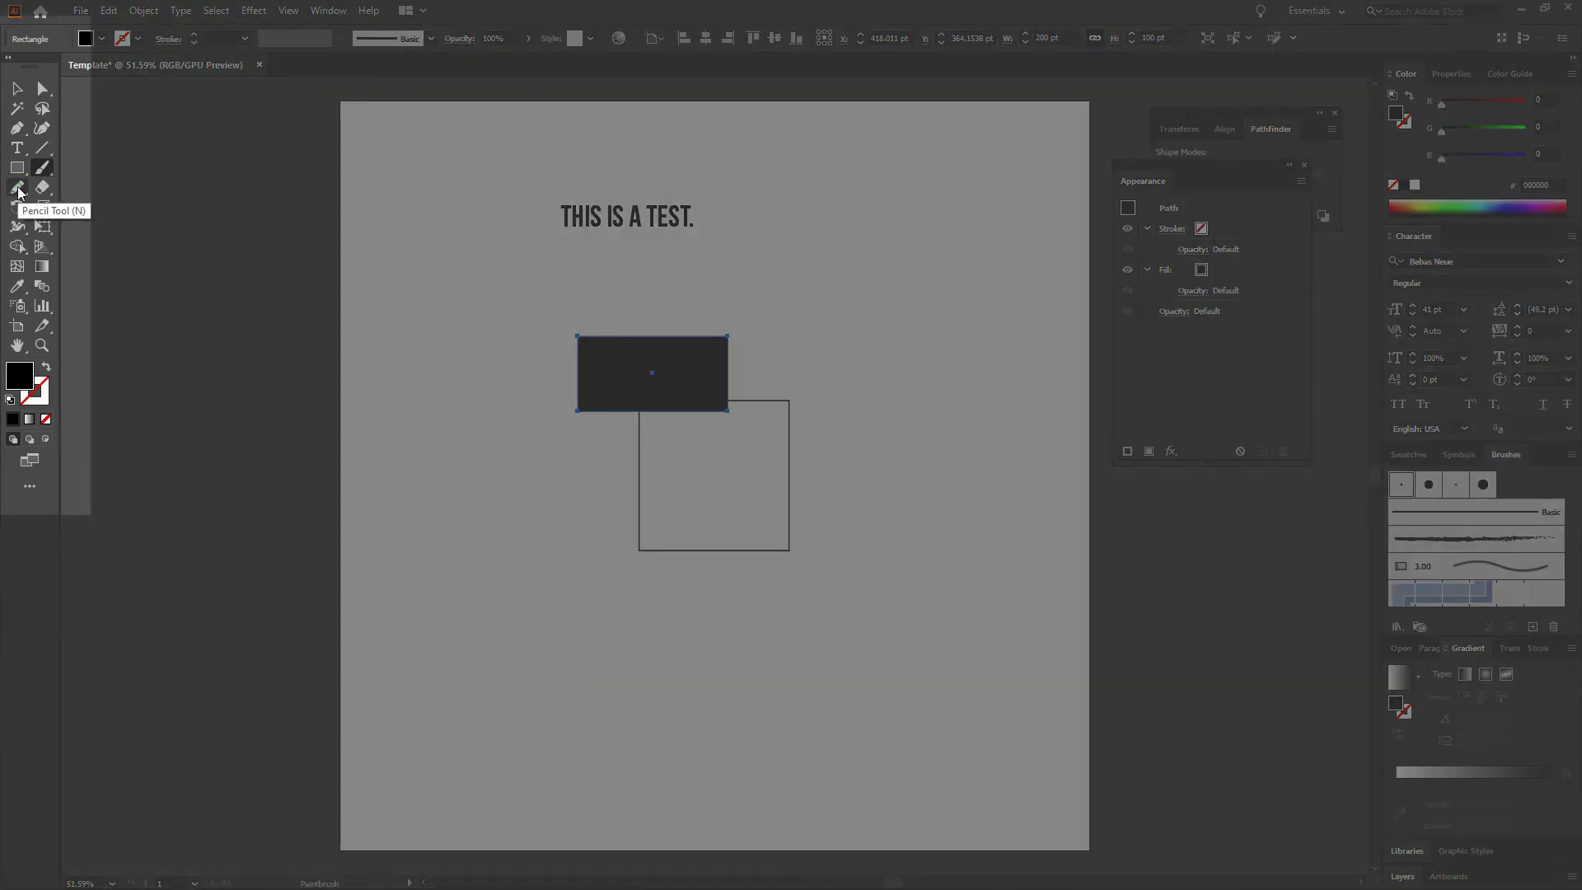
Try drawing a freehand squiggle about 201 by 172 pt to the left of the square with the Pencil tool, and undo it
left_click(18, 189)
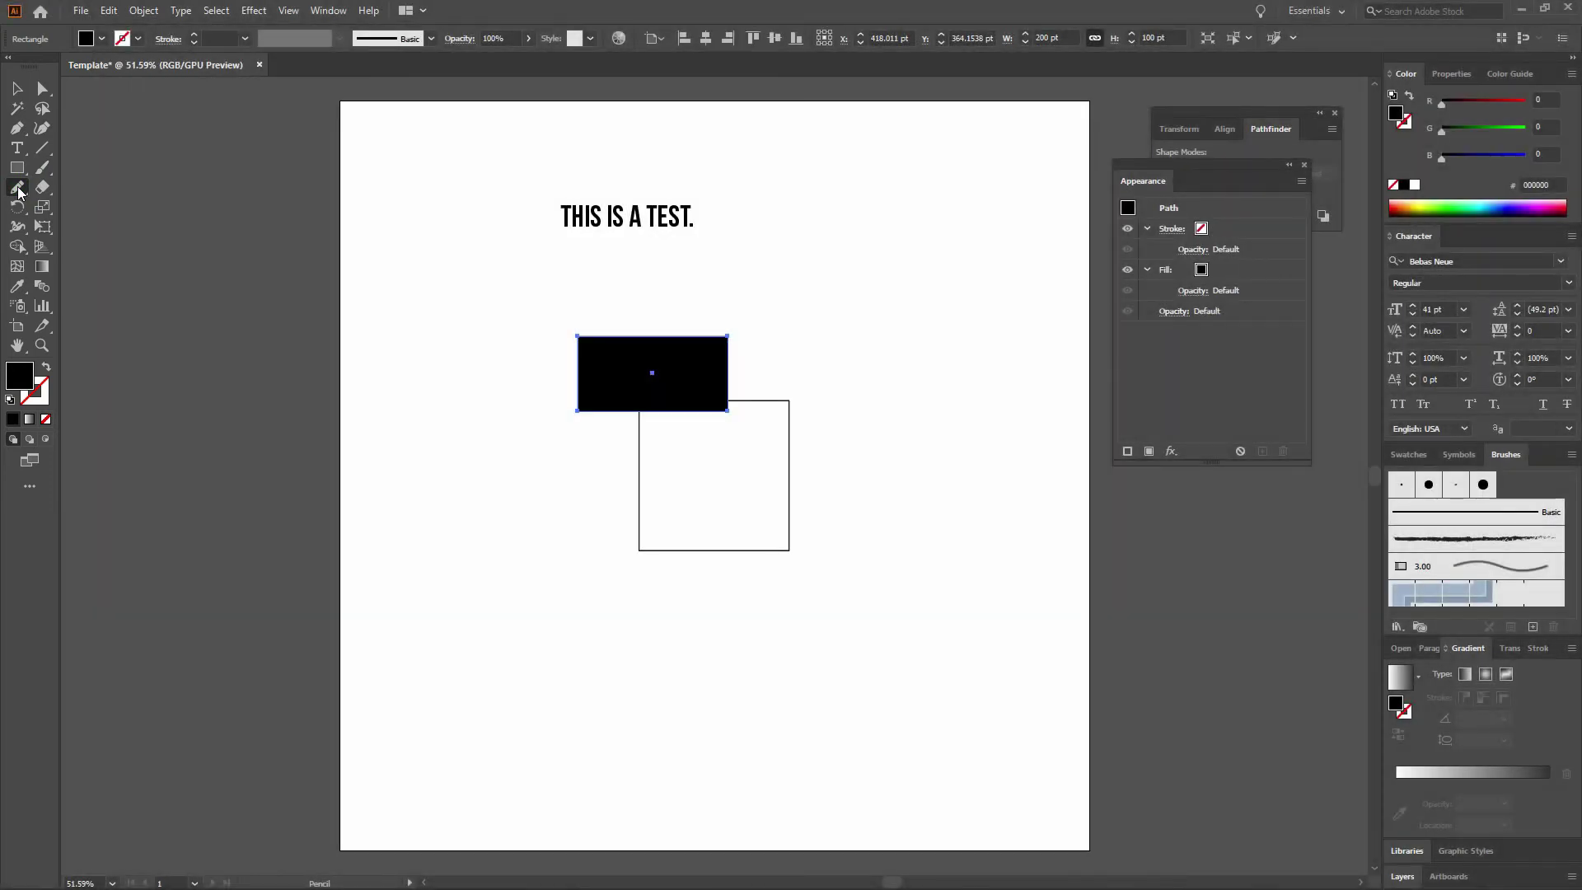
mouse_move(461, 464)
left_mouse_down()
mouse_move(541, 520)
mouse_move(538, 552)
mouse_move(592, 591)
mouse_move(608, 580)
mouse_move(599, 523)
mouse_move(552, 488)
left_mouse_up()
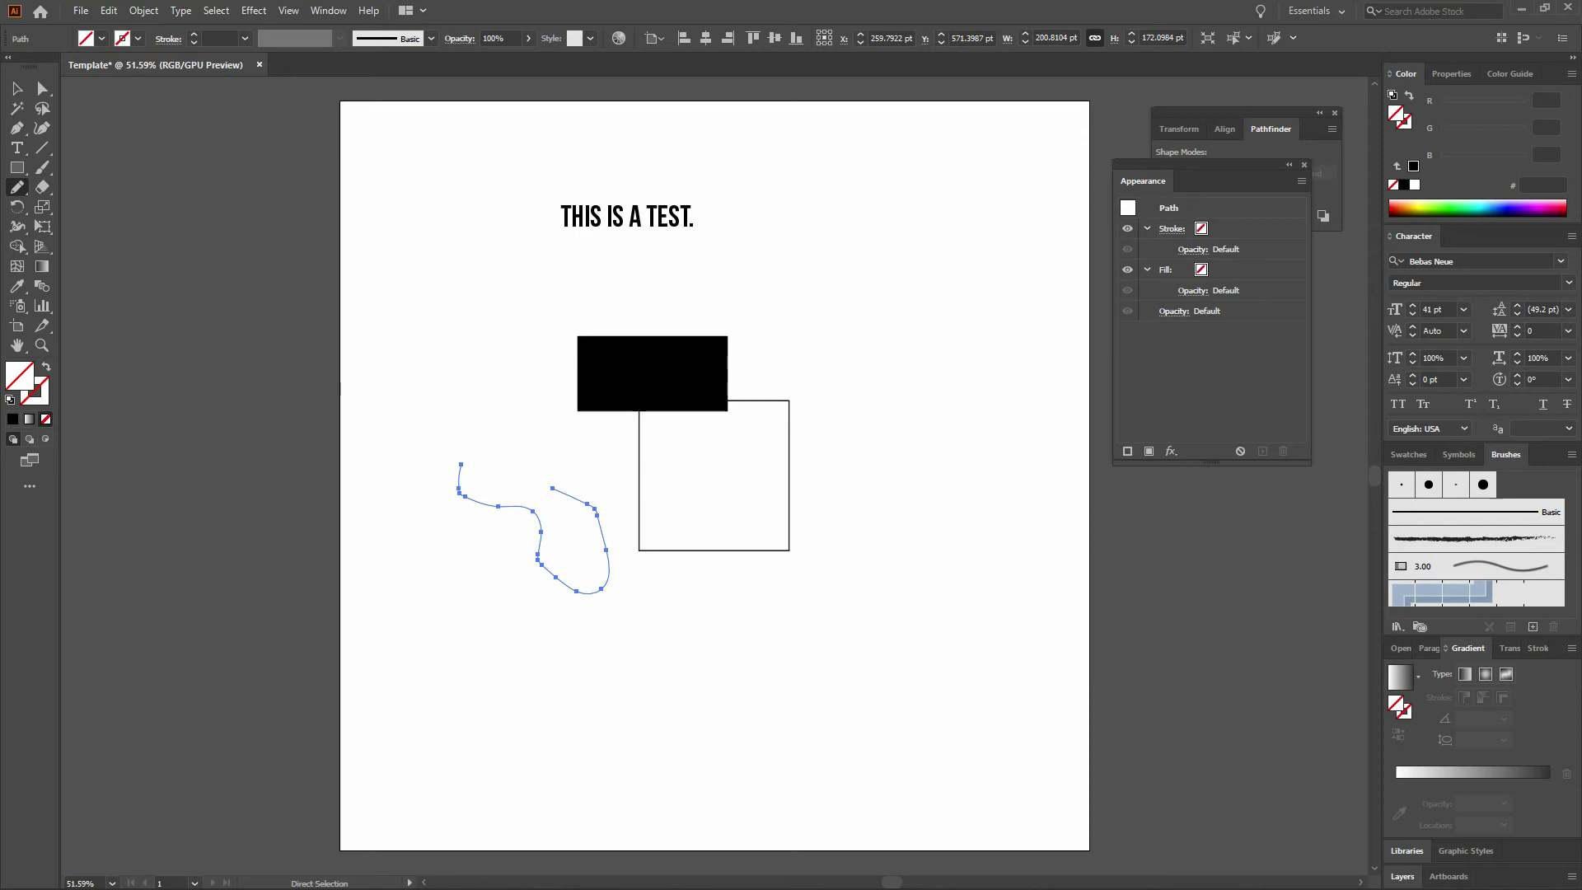
key("ctrl+z")
key("ctrl+z")
key("ctrl+shift+z")
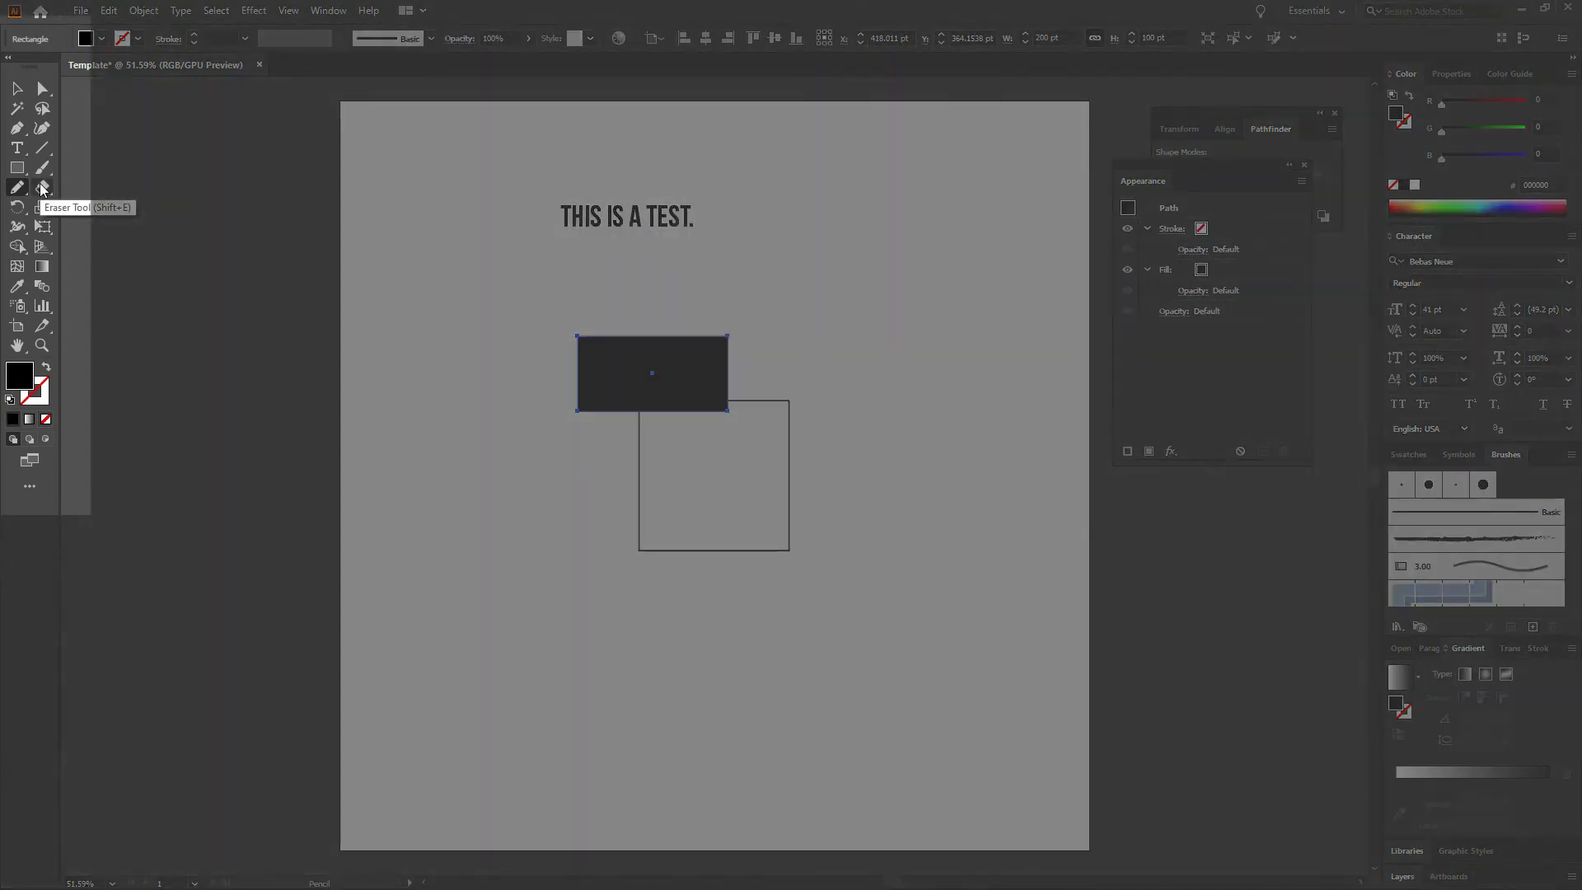
Try erasing part of the black rectangle near its lower-left corner with the Eraser tool, and undo the erasure
left_click(42, 187)
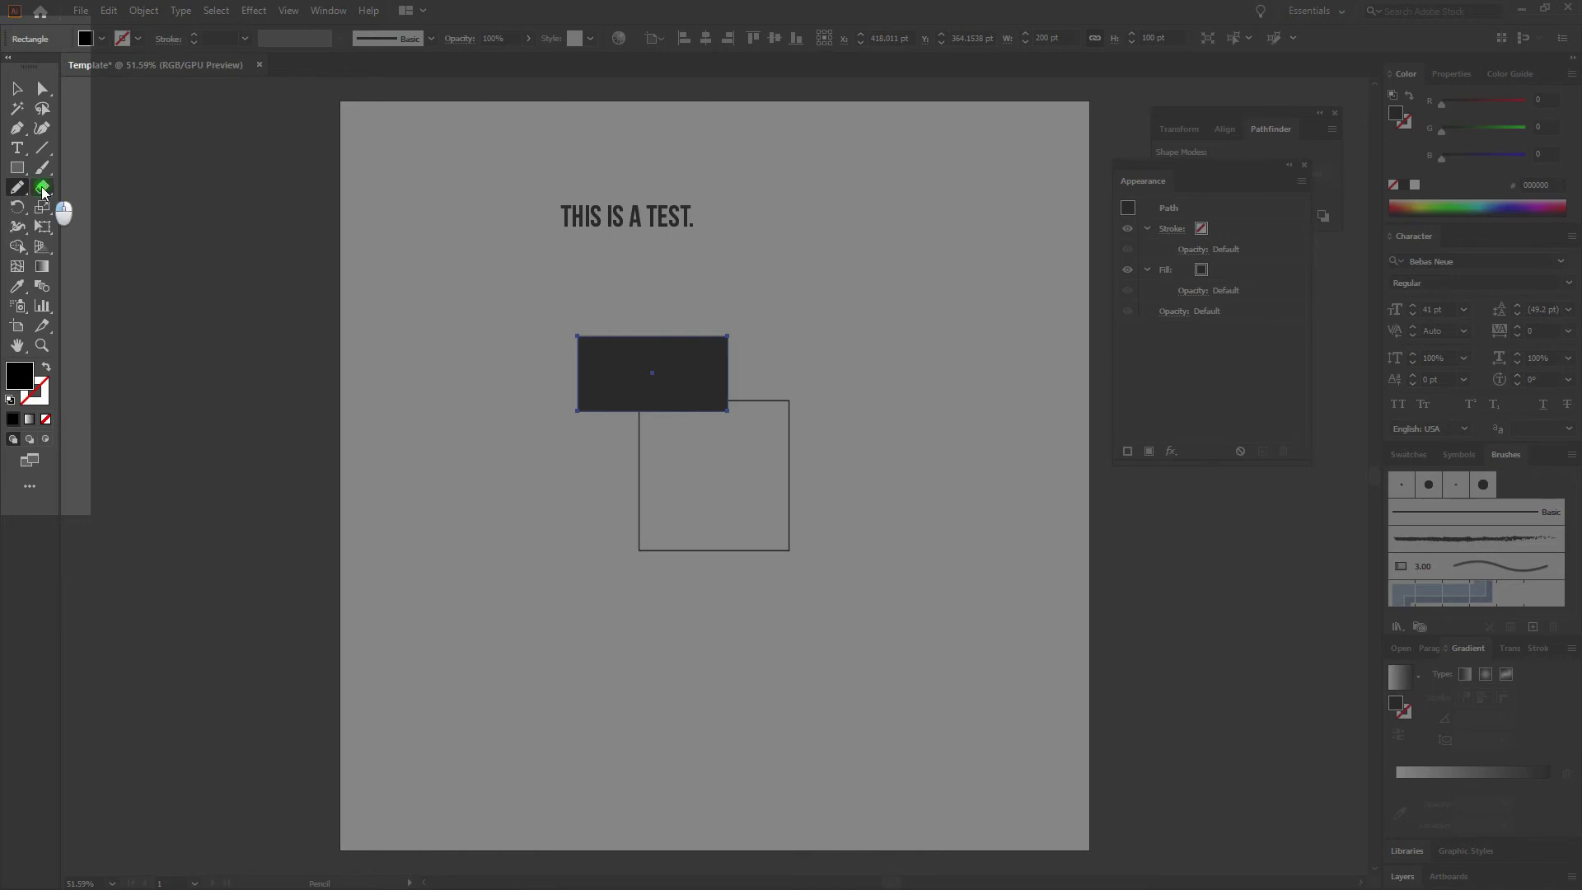
left_click_drag(586, 385, 590, 428)
key("ctrl")
key("ctrl+z")
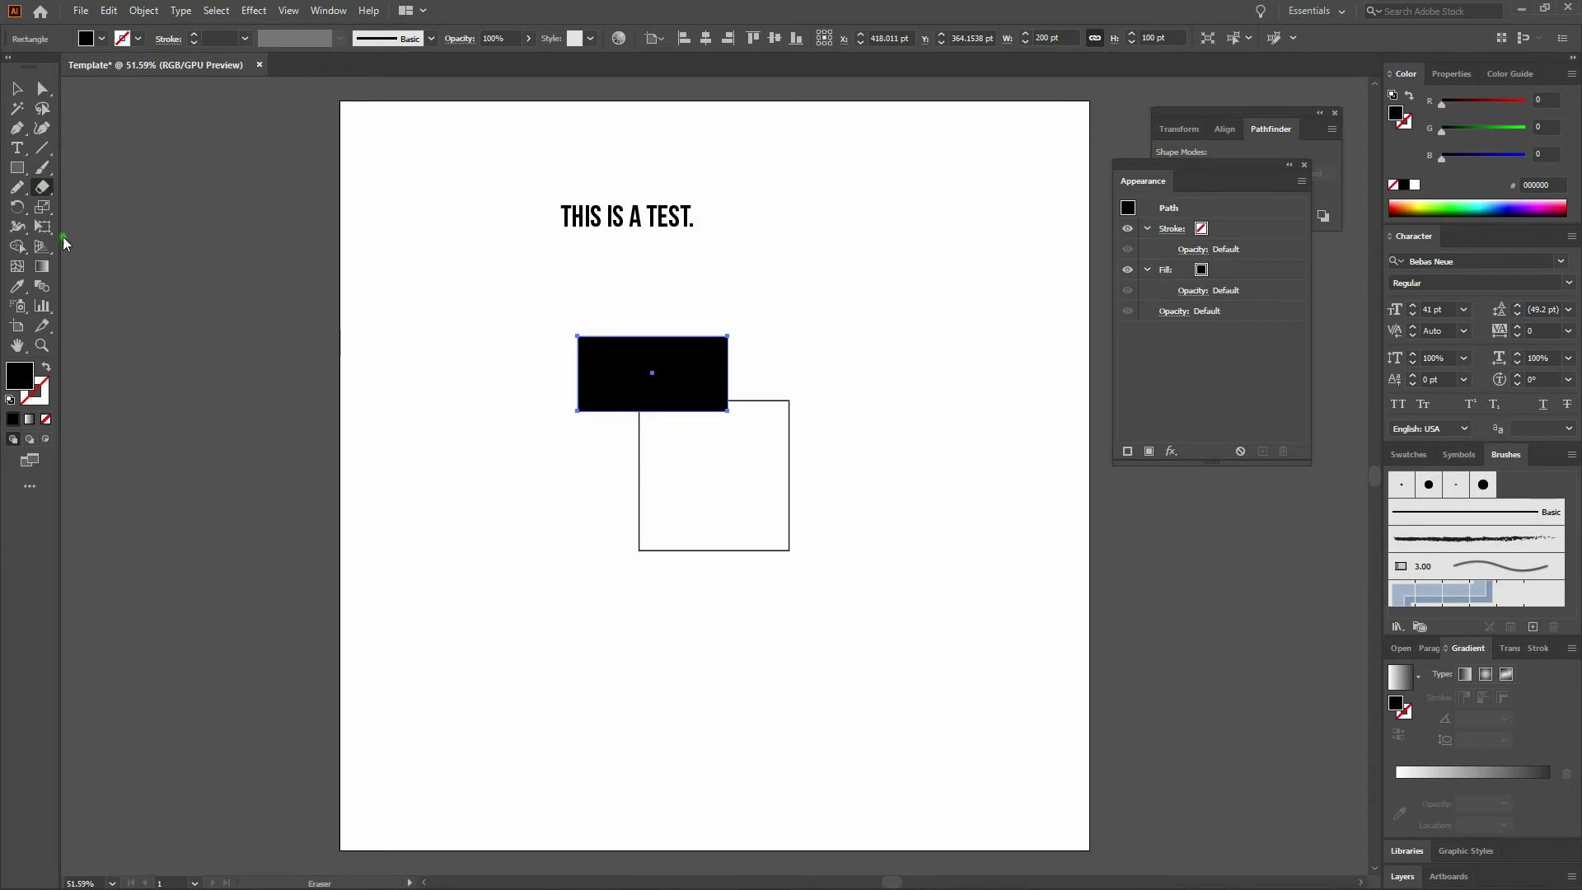
Try rotating the black rectangle freehand about its centre with the Rotate tool, and undo each rotation
left_click(17, 209)
left_click_drag(728, 336, 531, 439)
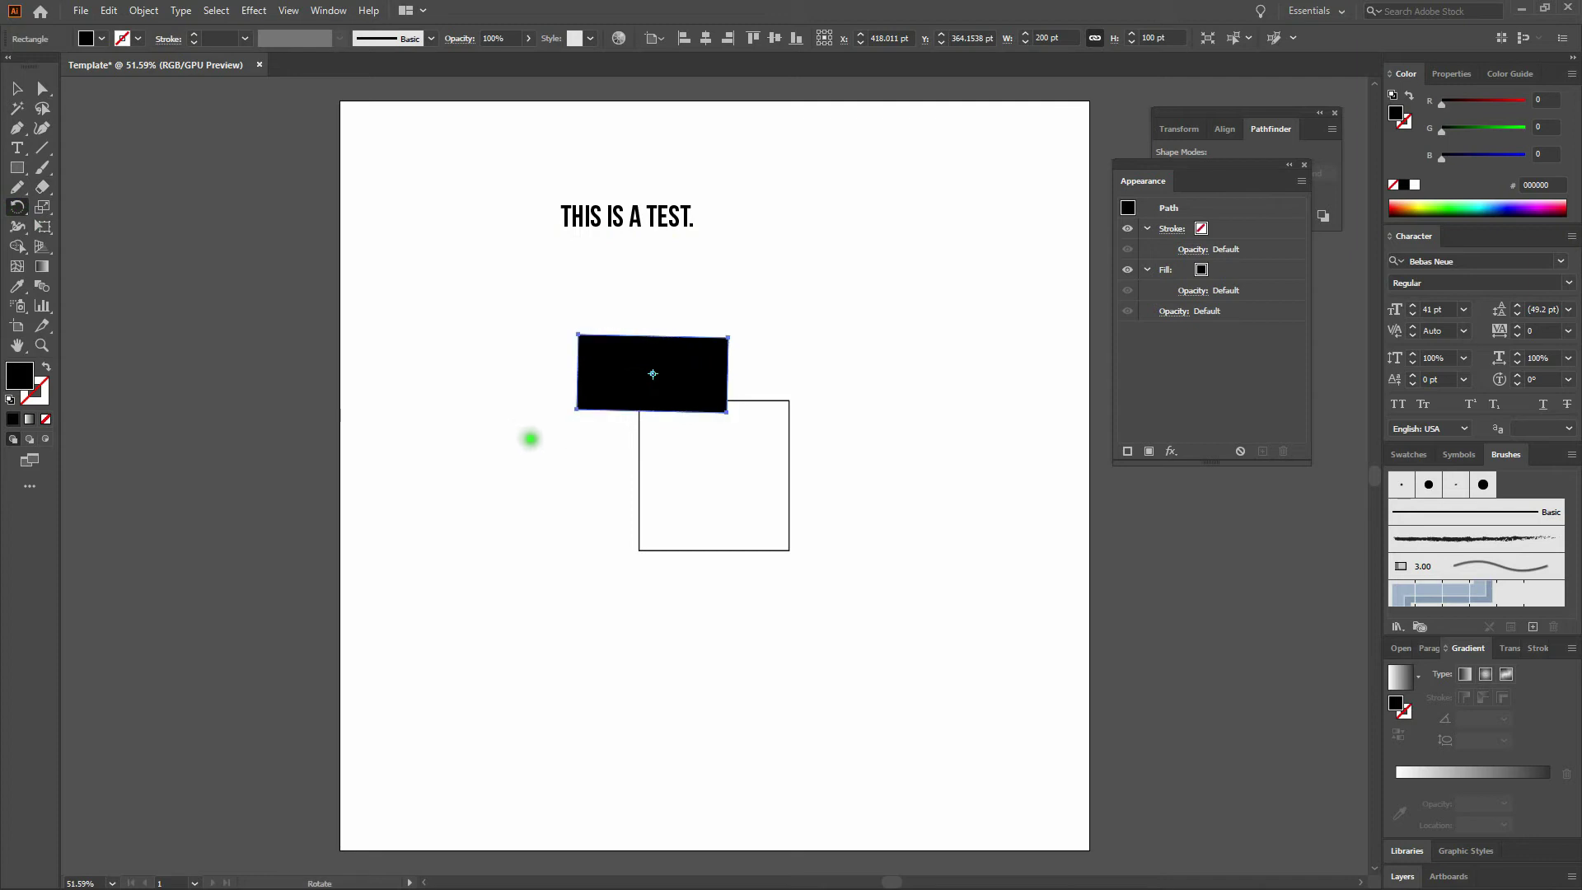
key("ctrl+z")
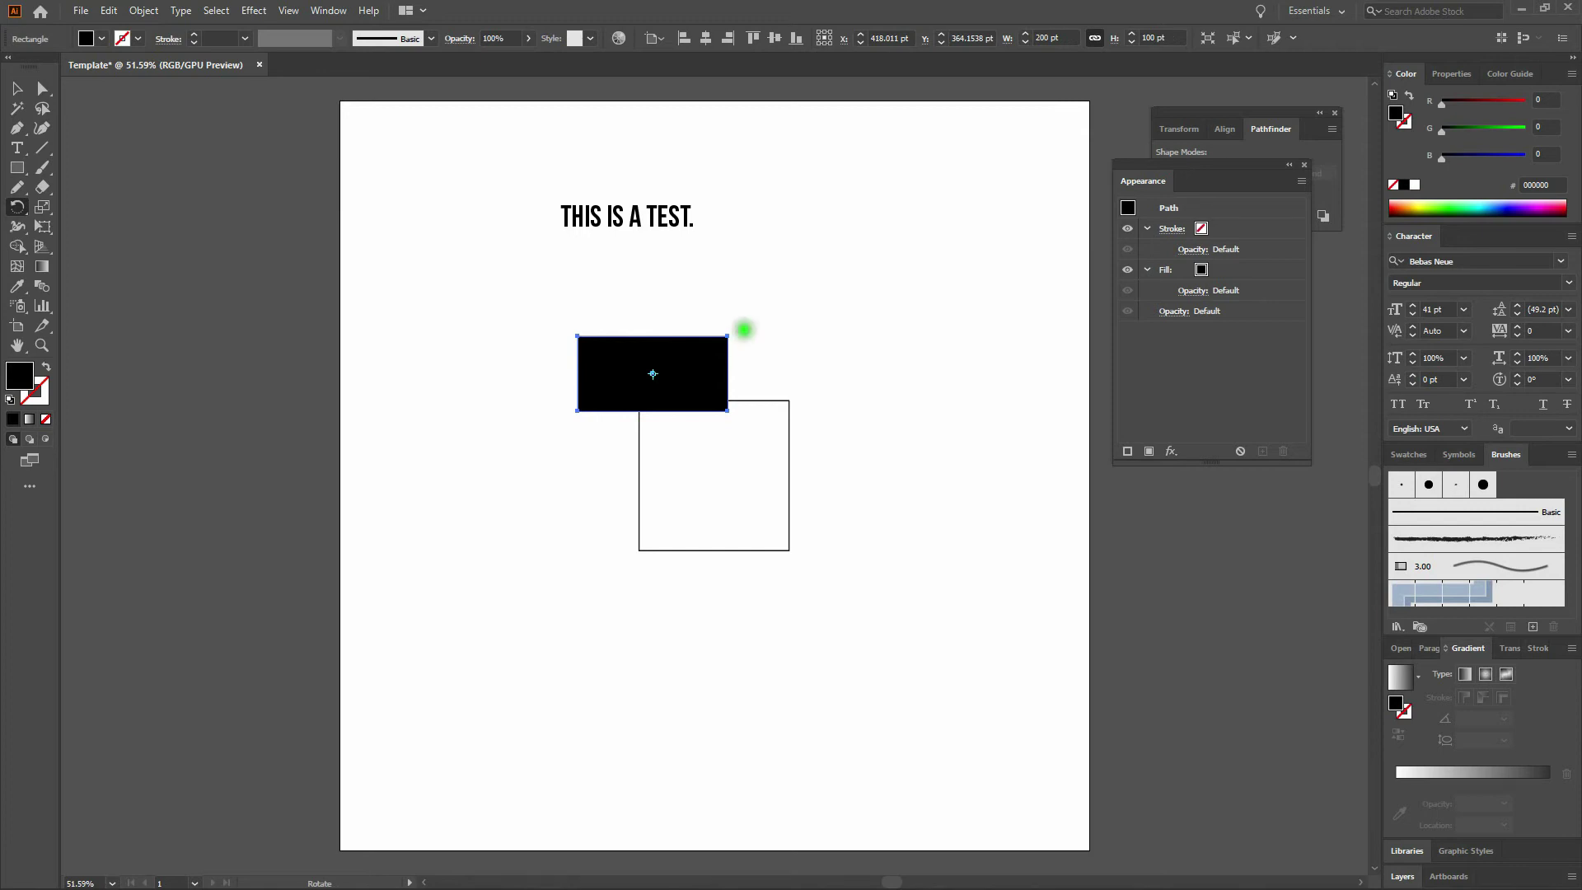
left_click_drag(742, 304, 628, 265)
key("ctrl+z")
Reselect the black rectangle, preview rotating it by an exact angle of 30°, and cancel the rotation
left_click(17, 88)
left_click(484, 386)
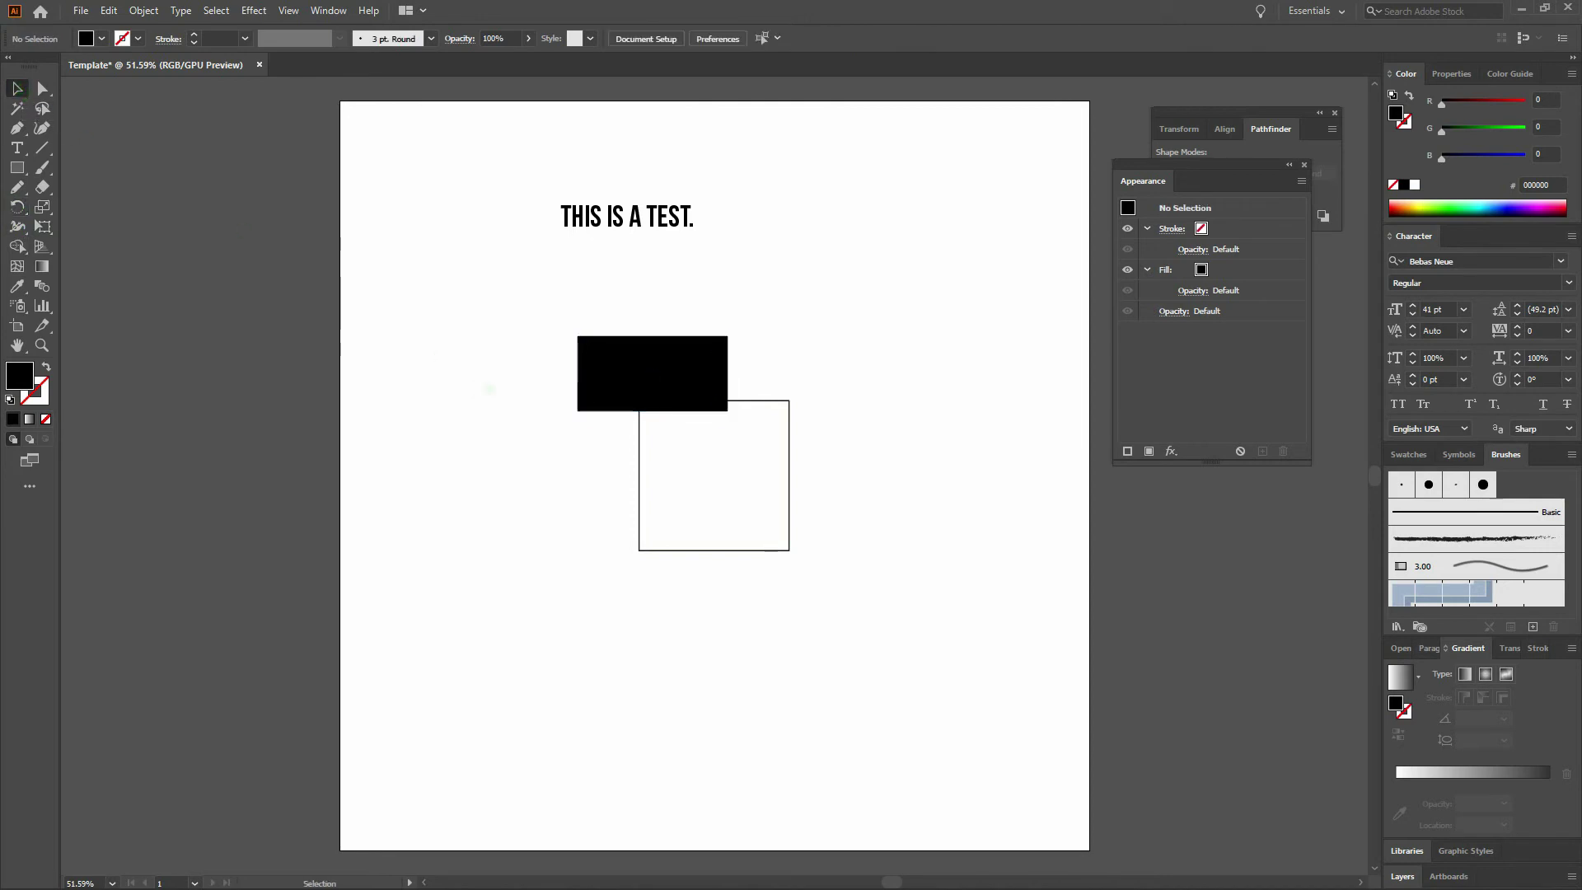
left_click(678, 376)
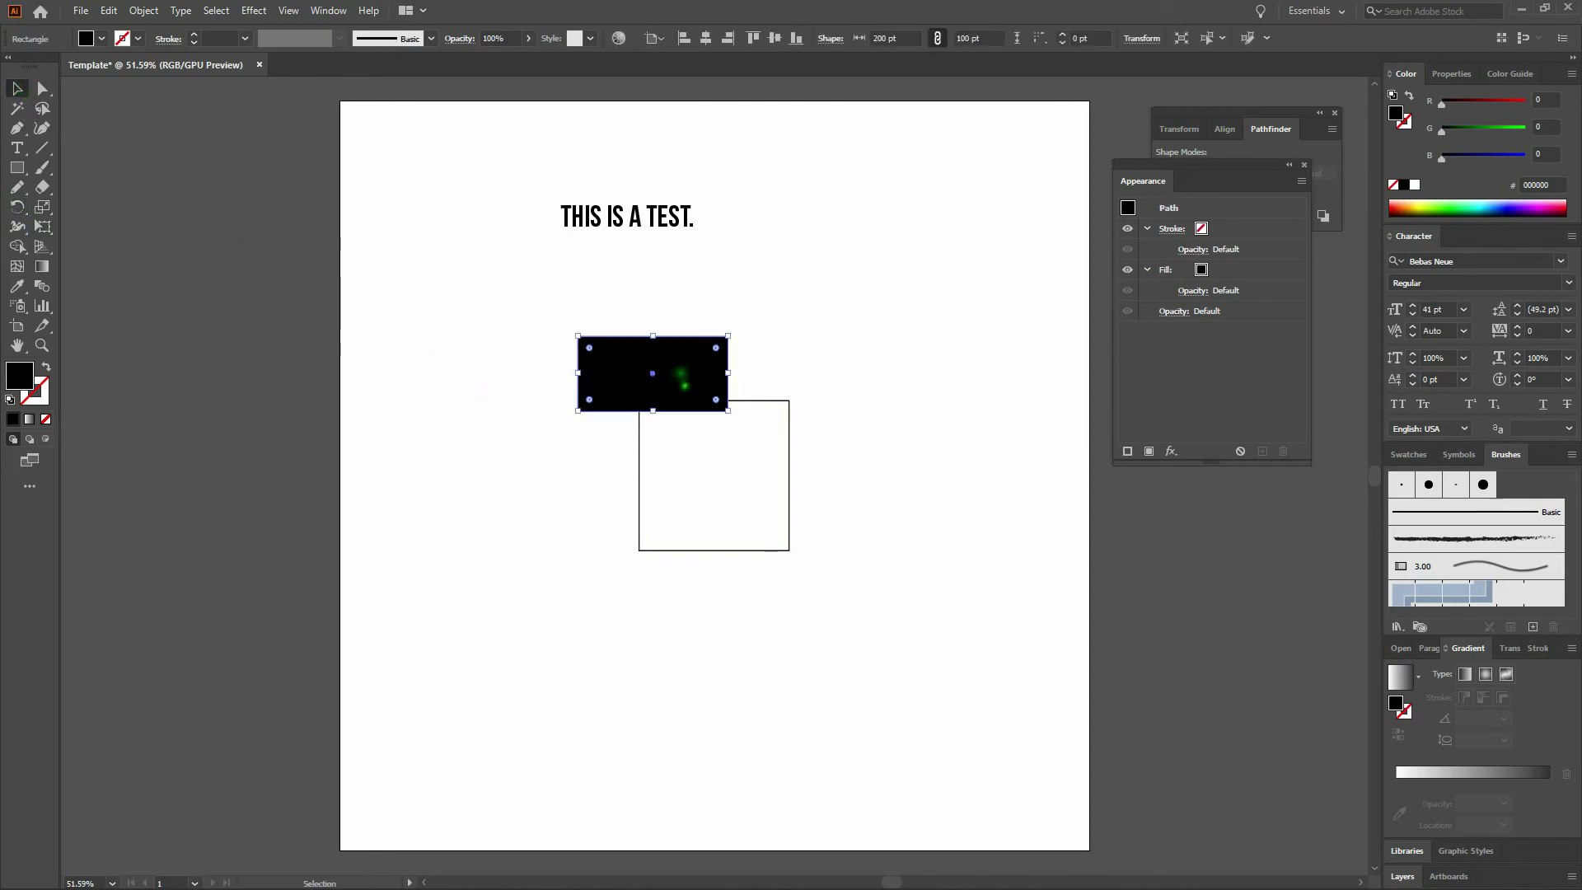
left_click(17, 209)
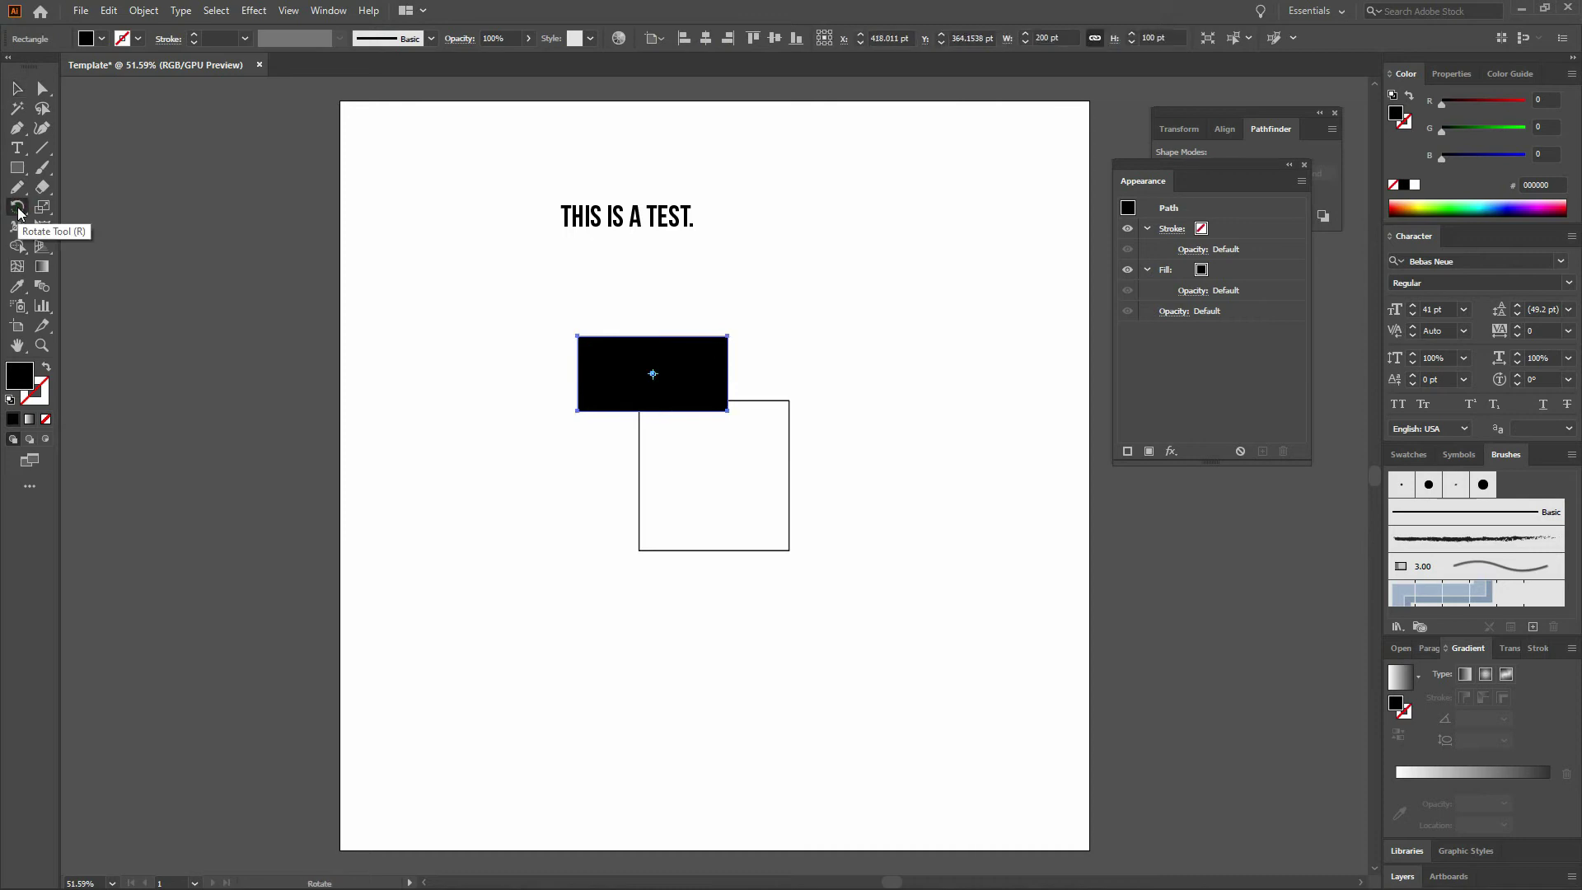
double_click(17, 210)
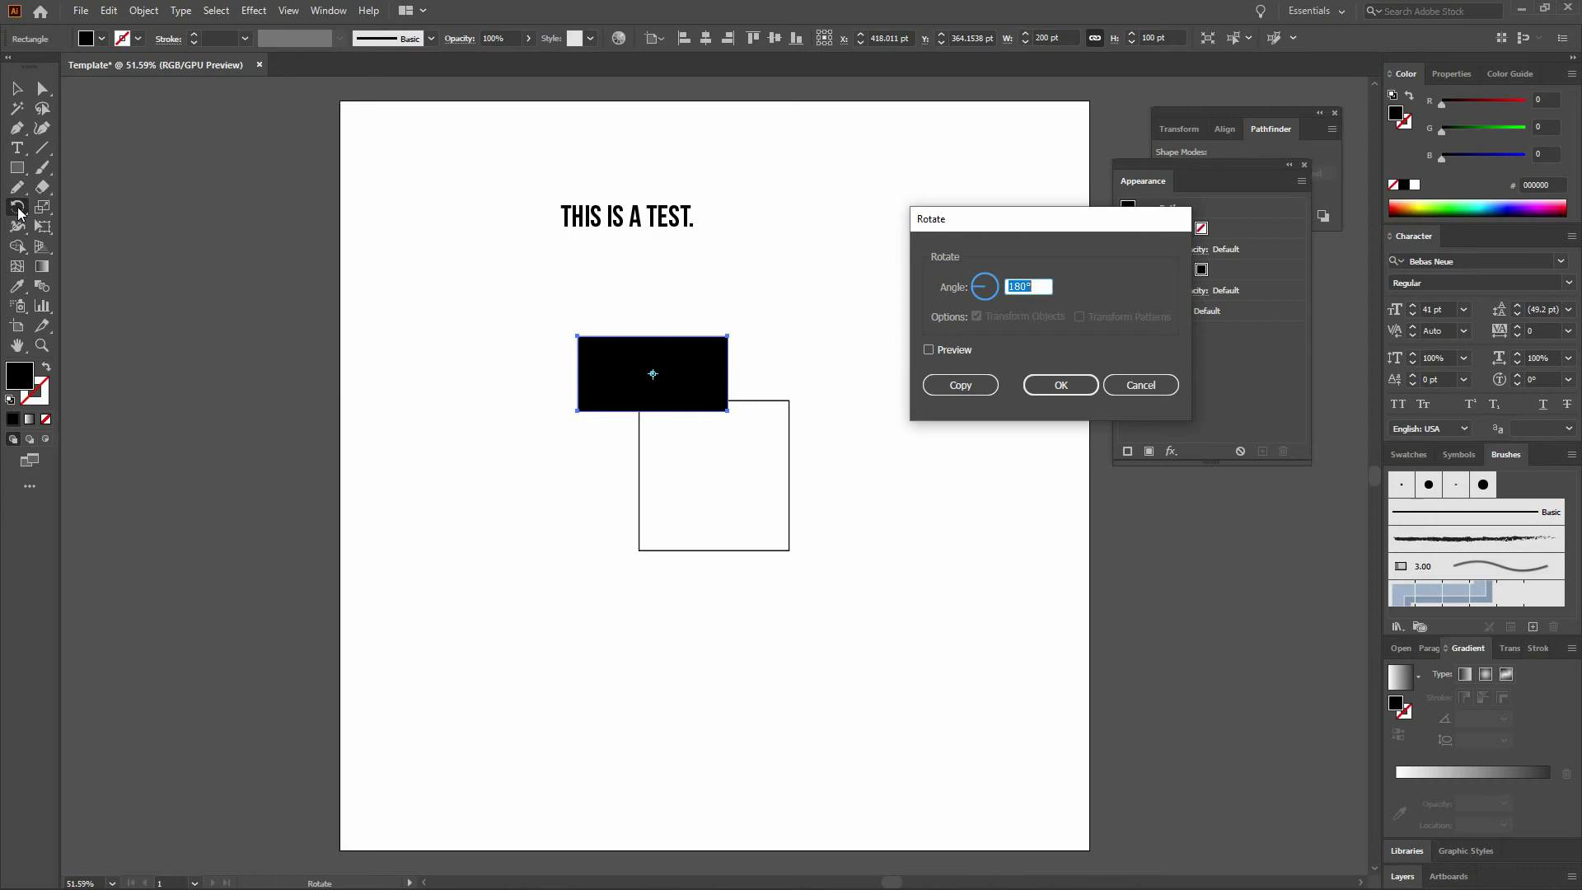
type("30")
left_click(929, 350)
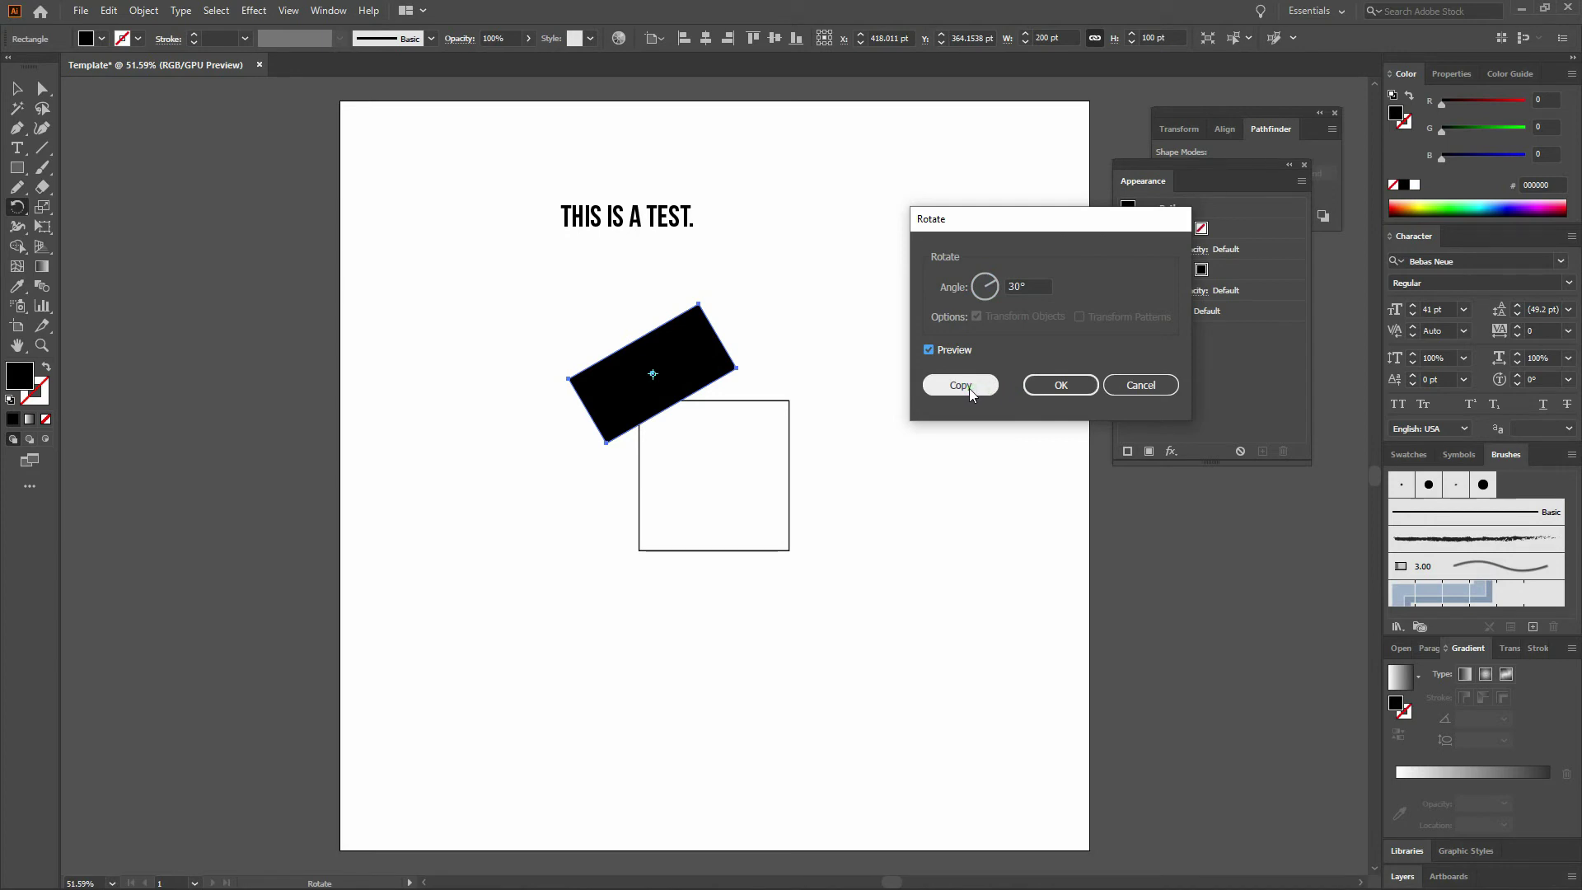
left_click(1149, 385)
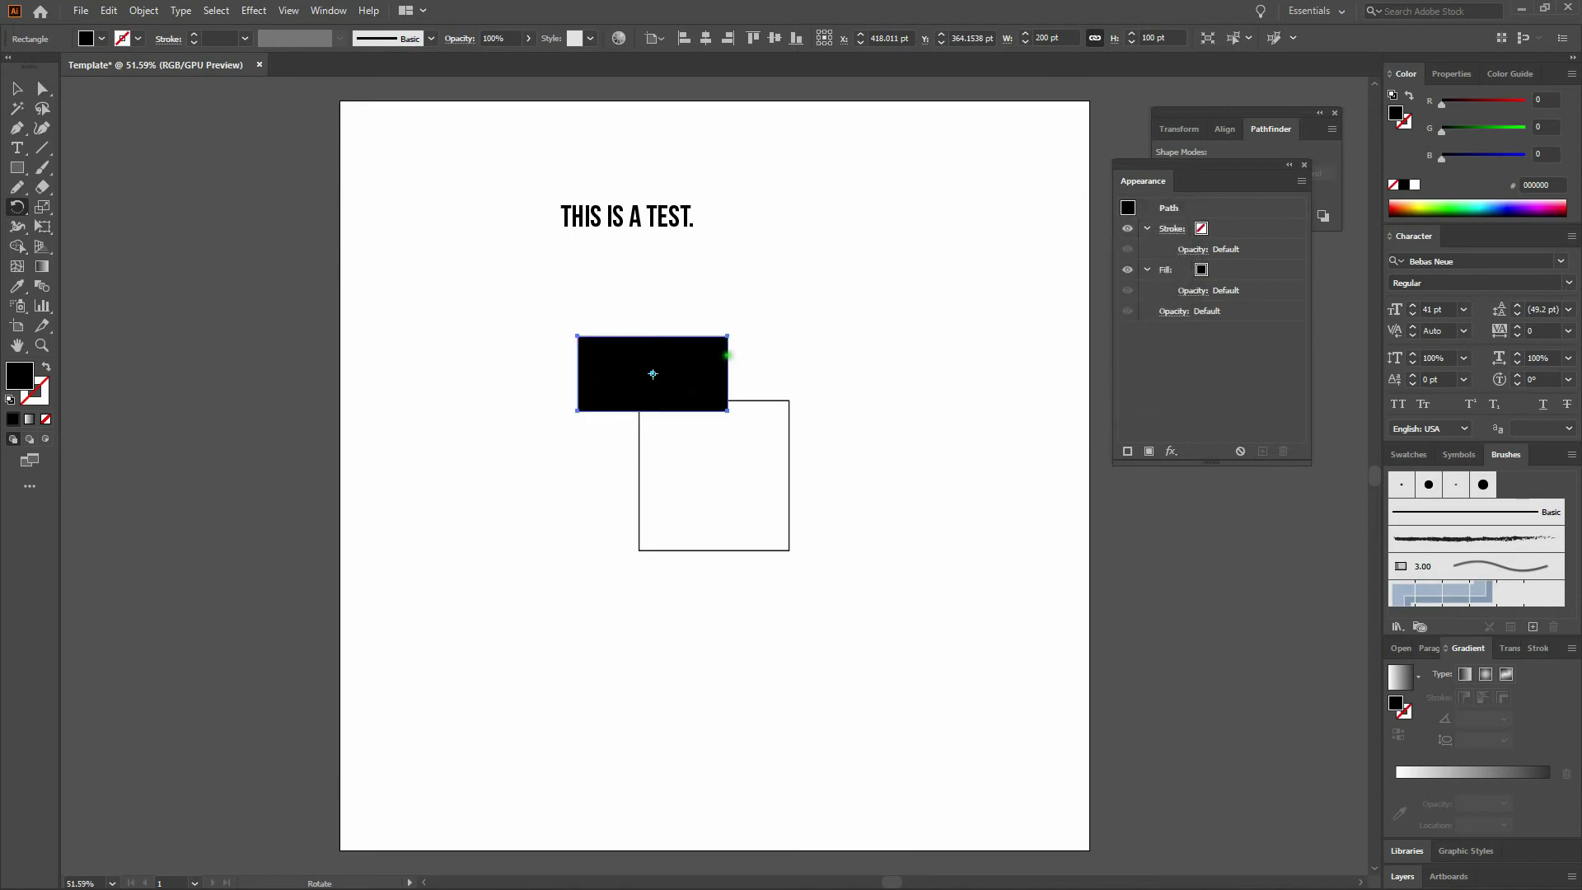
Reselect the black rectangle, try resizing it freehand with the Scale tool, and undo the scaling
left_click(43, 208)
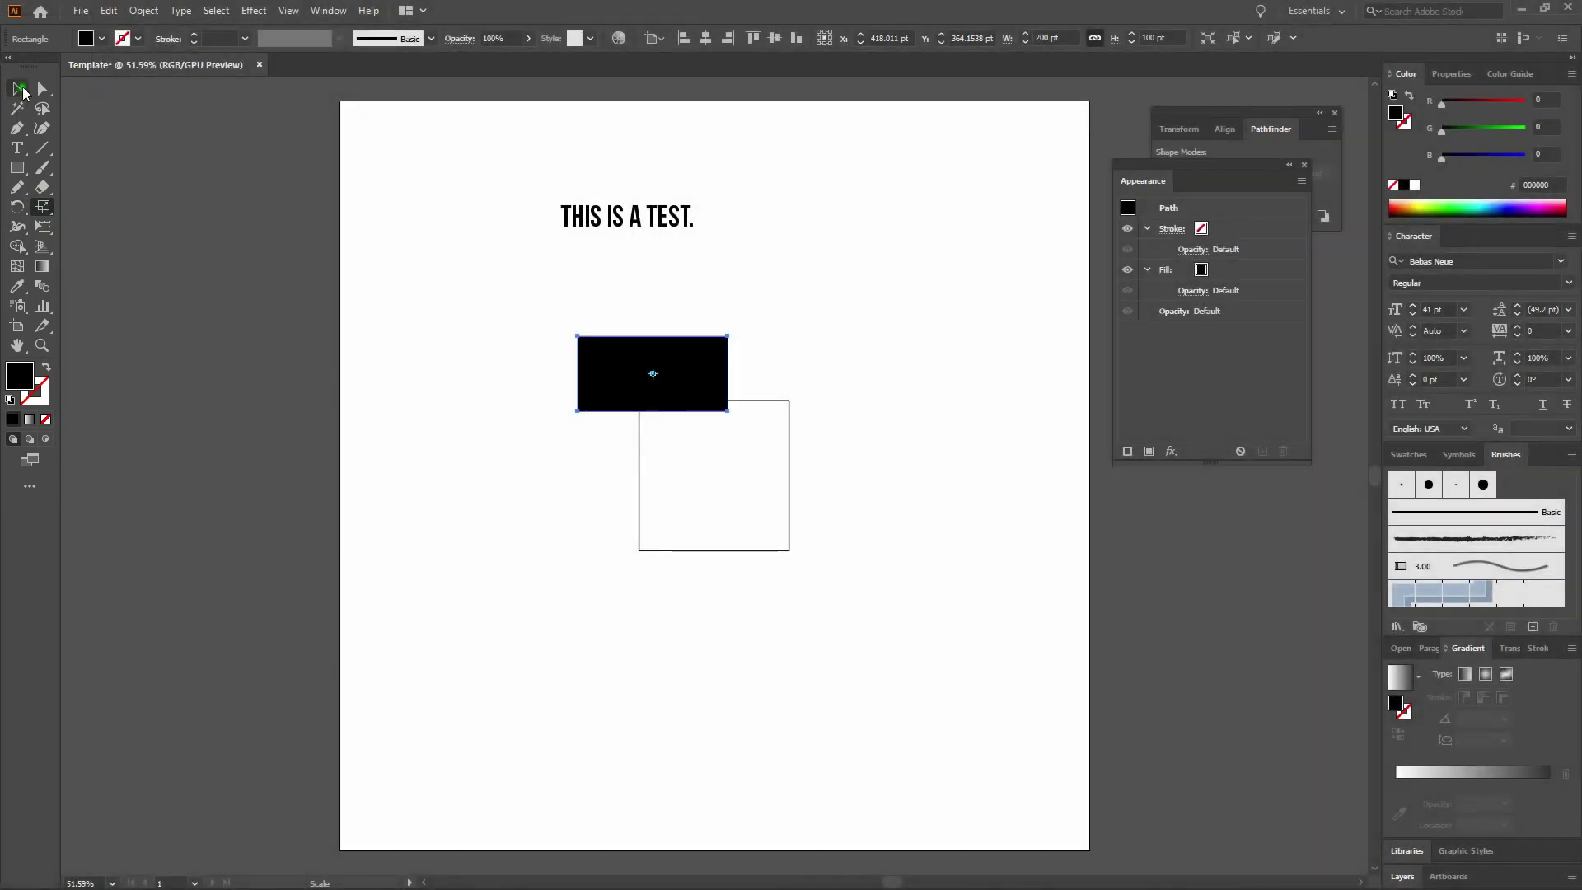
left_click(16, 88)
left_click(453, 258)
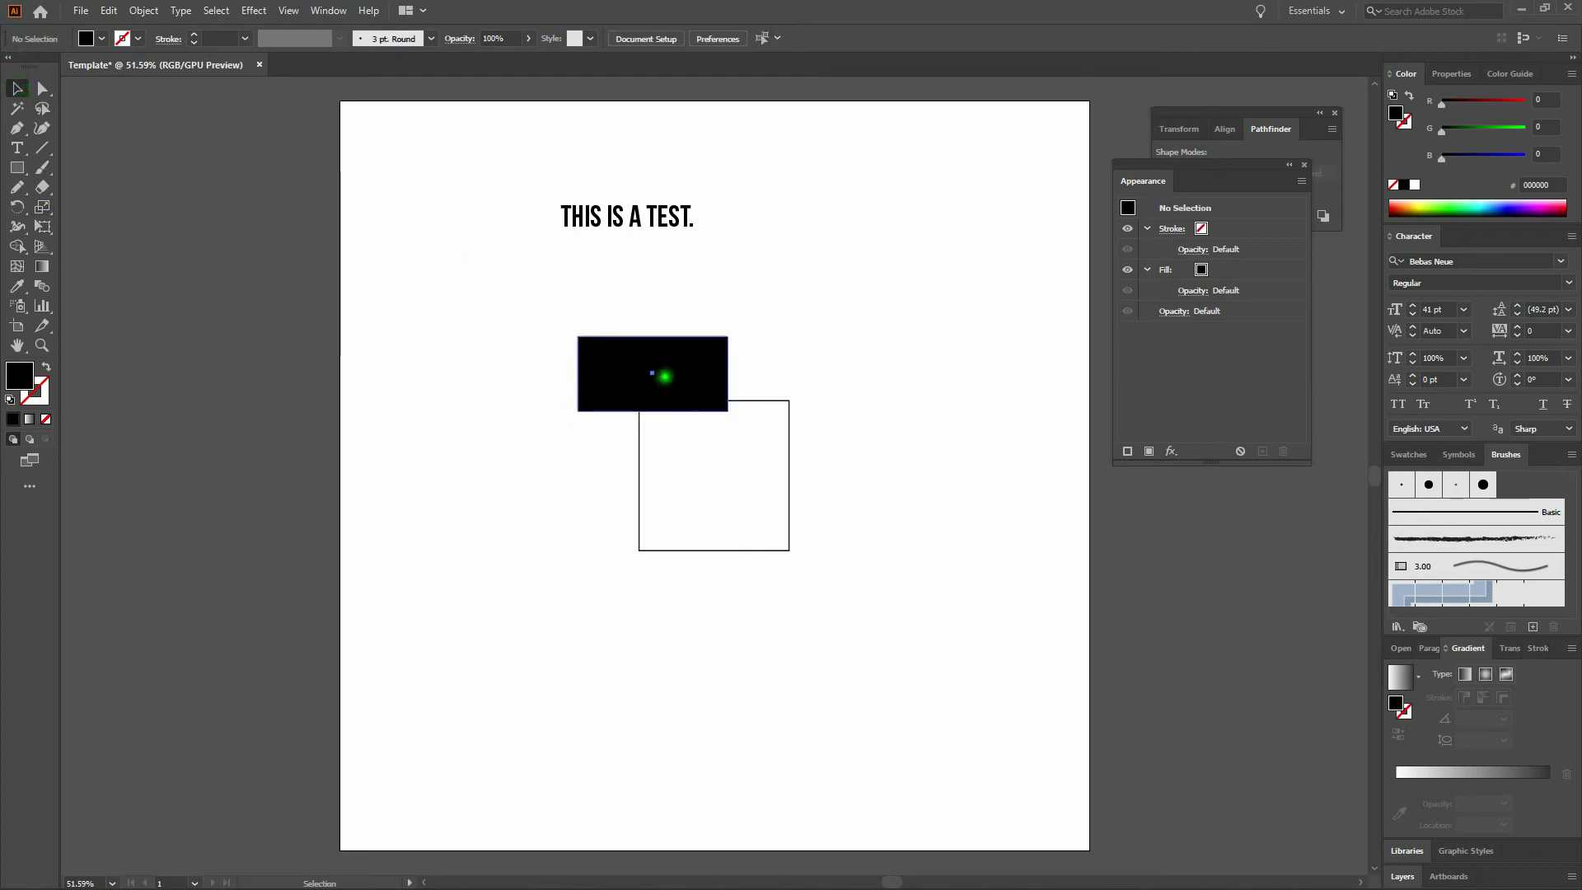
left_click(659, 374)
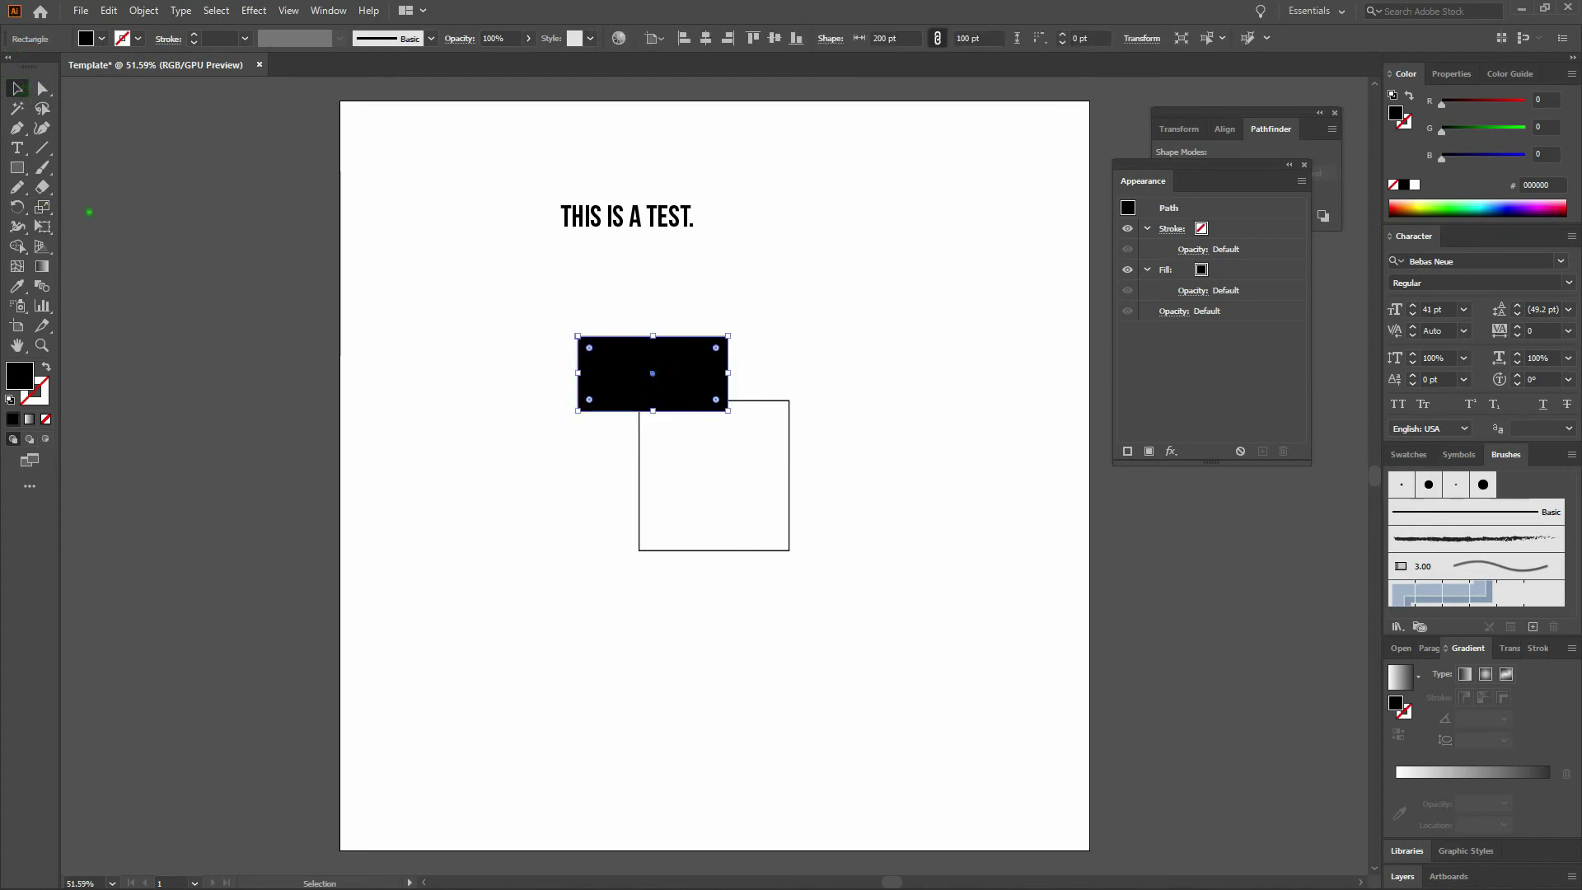
left_click(45, 206)
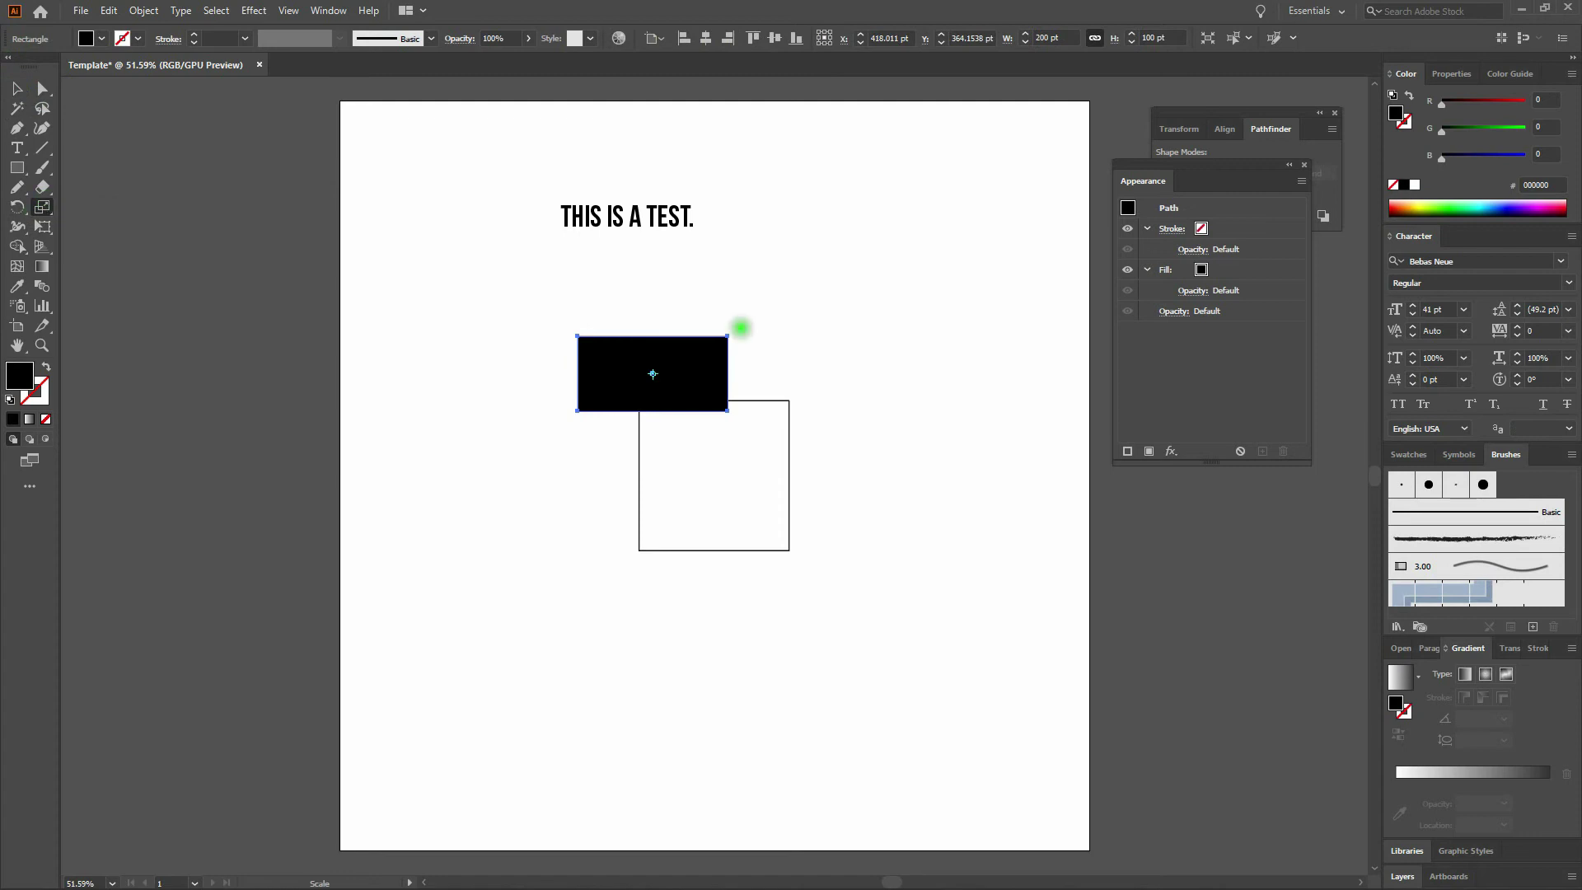
left_click_drag(741, 328, 696, 347)
key("ctrl+z")
Try narrowing the black rectangle from its right edge with Free Transform to 100 pt and about 108 pt wide, undoing each change
left_click_drag(39, 233, 110, 239)
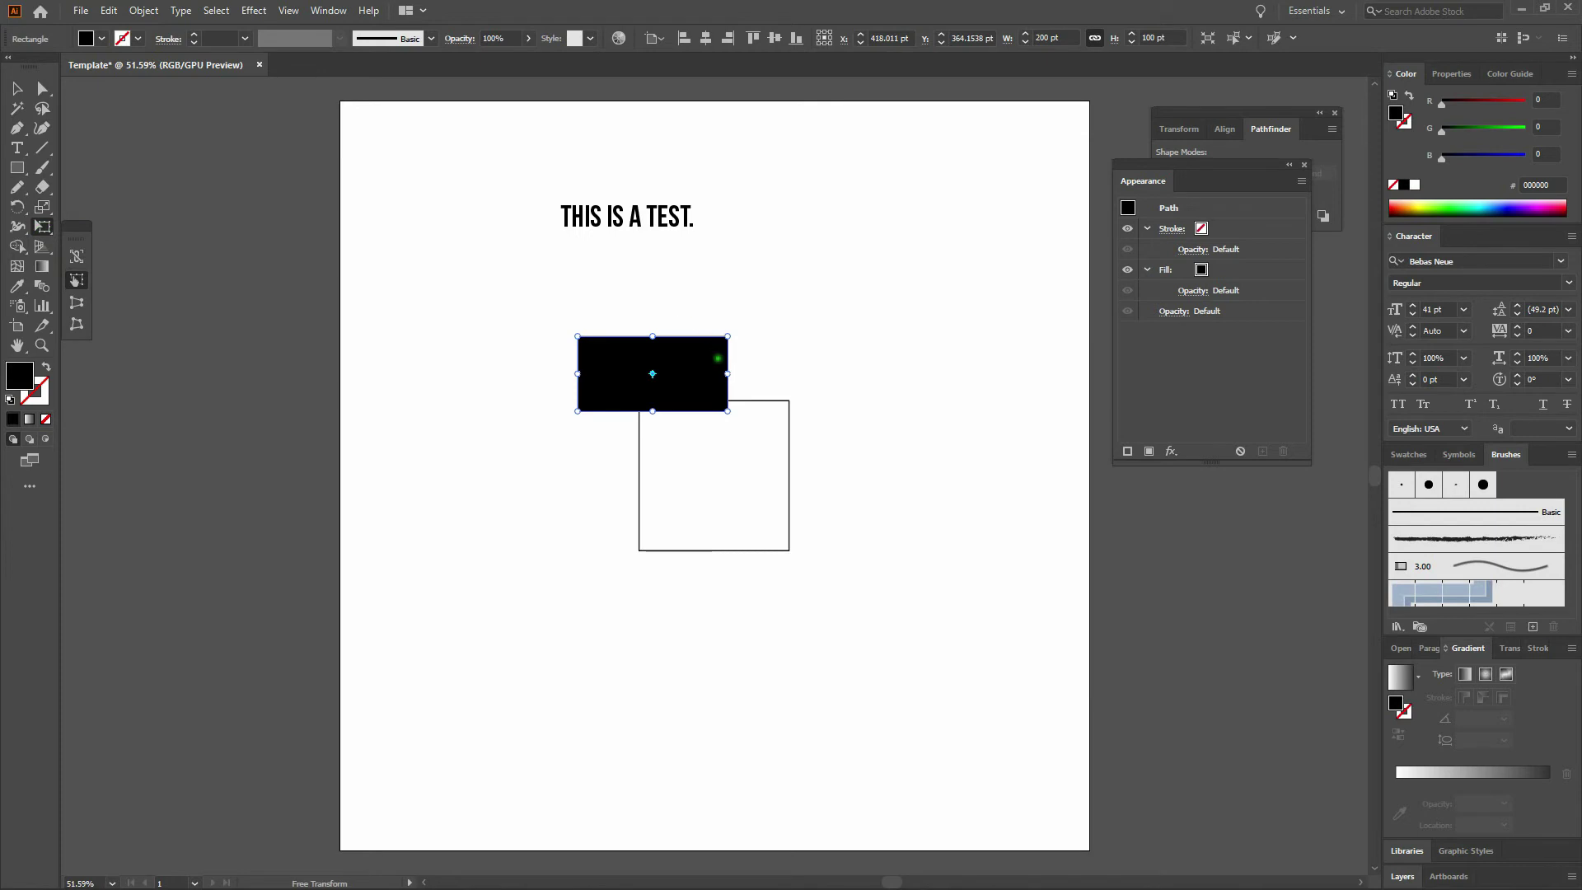
left_click_drag(730, 375, 656, 369)
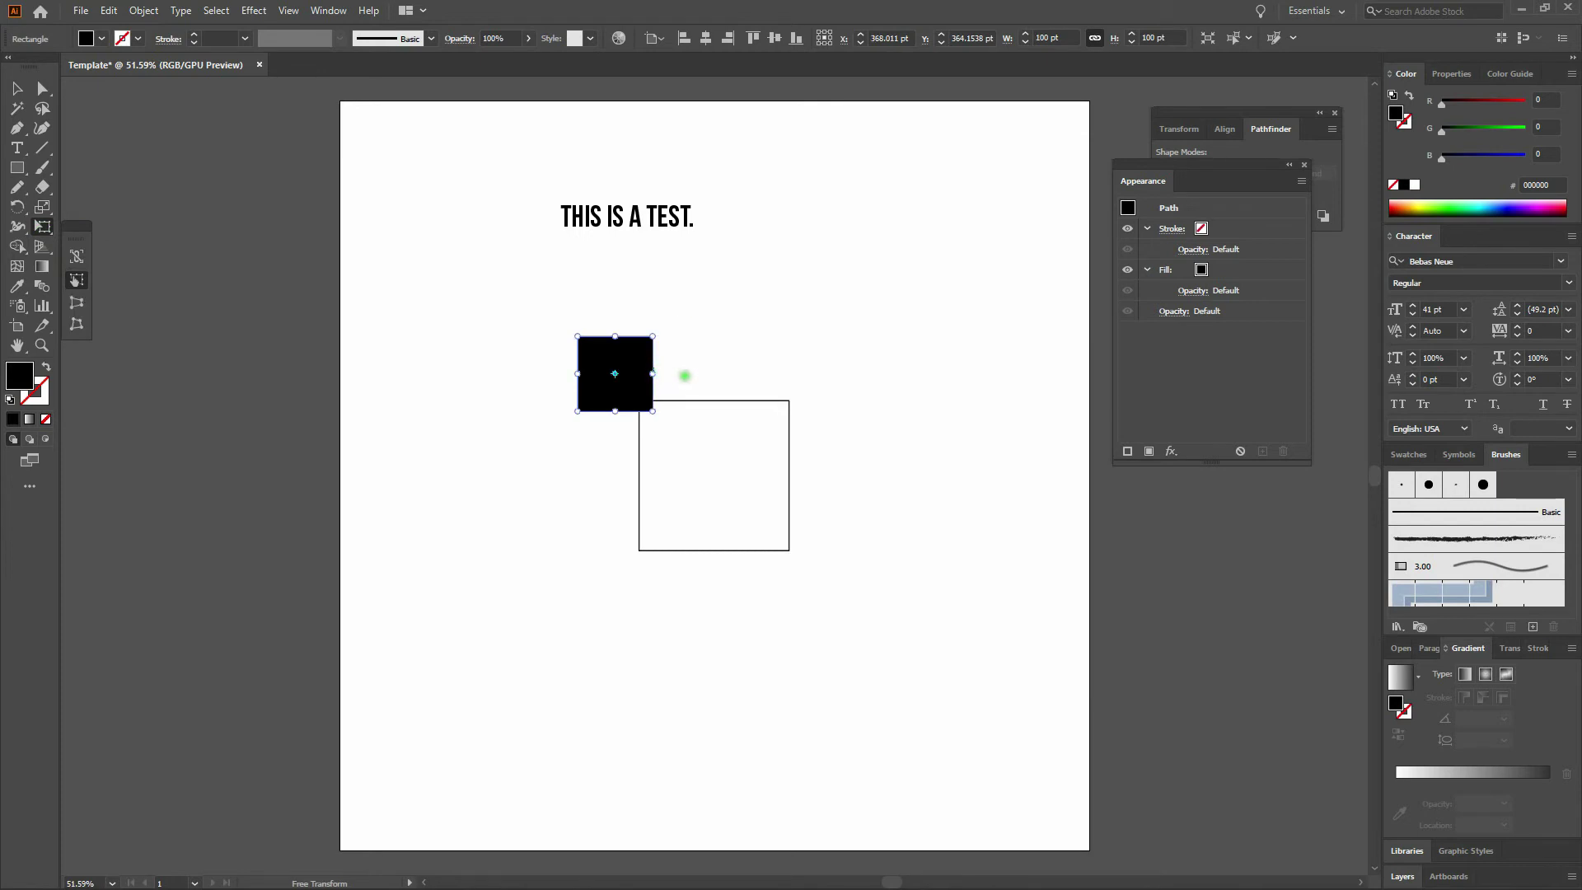
key("ctrl+z")
left_click_drag(727, 374, 618, 376)
key("Escape")
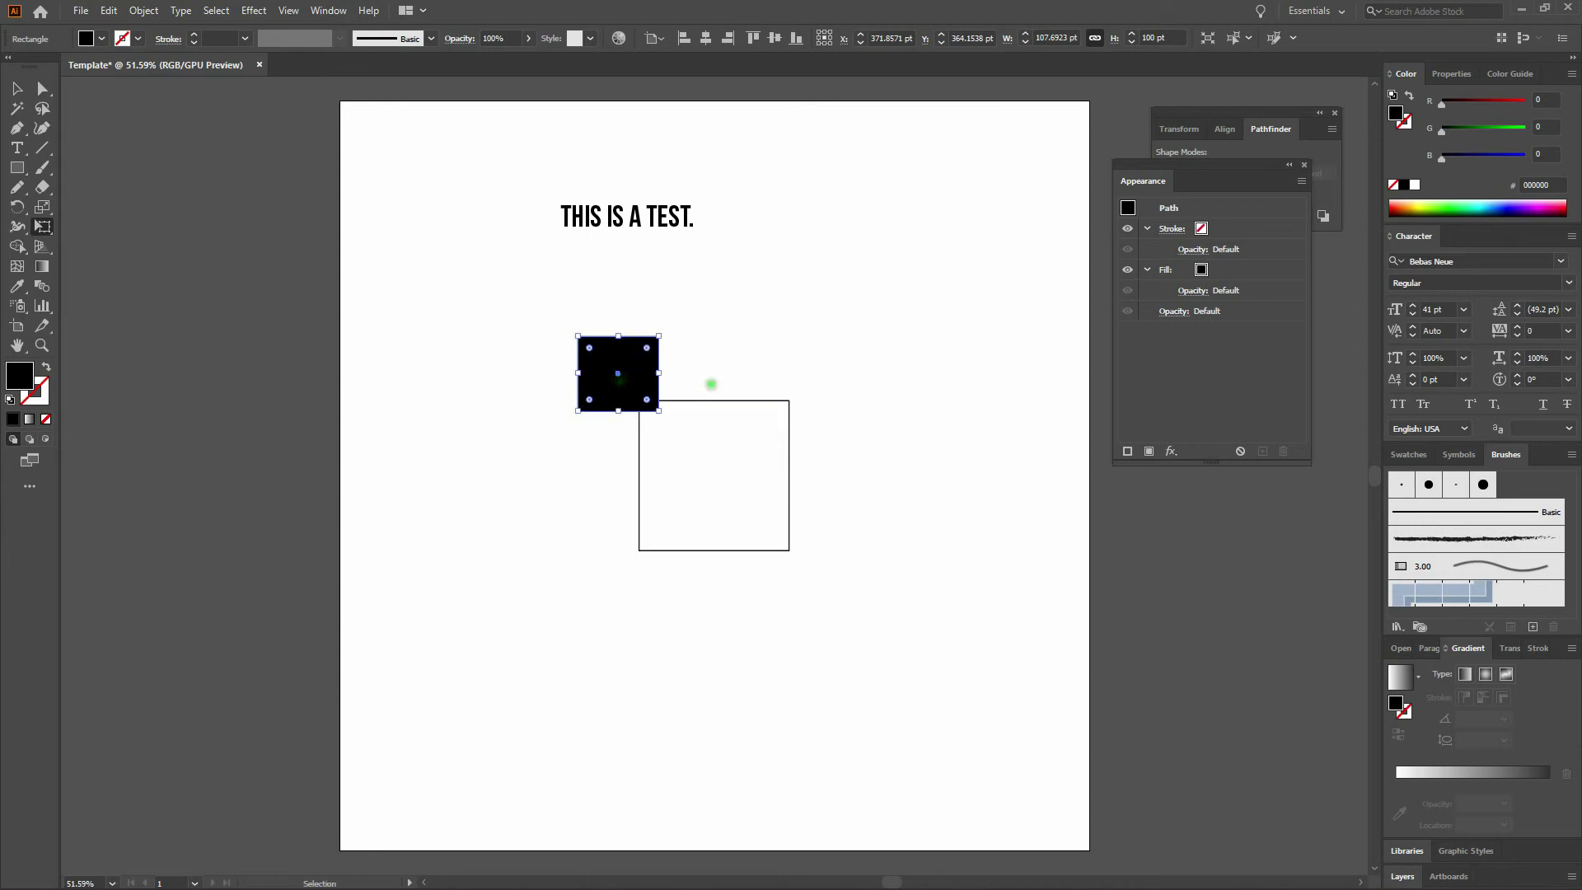
key("ctrl+z")
key("e")
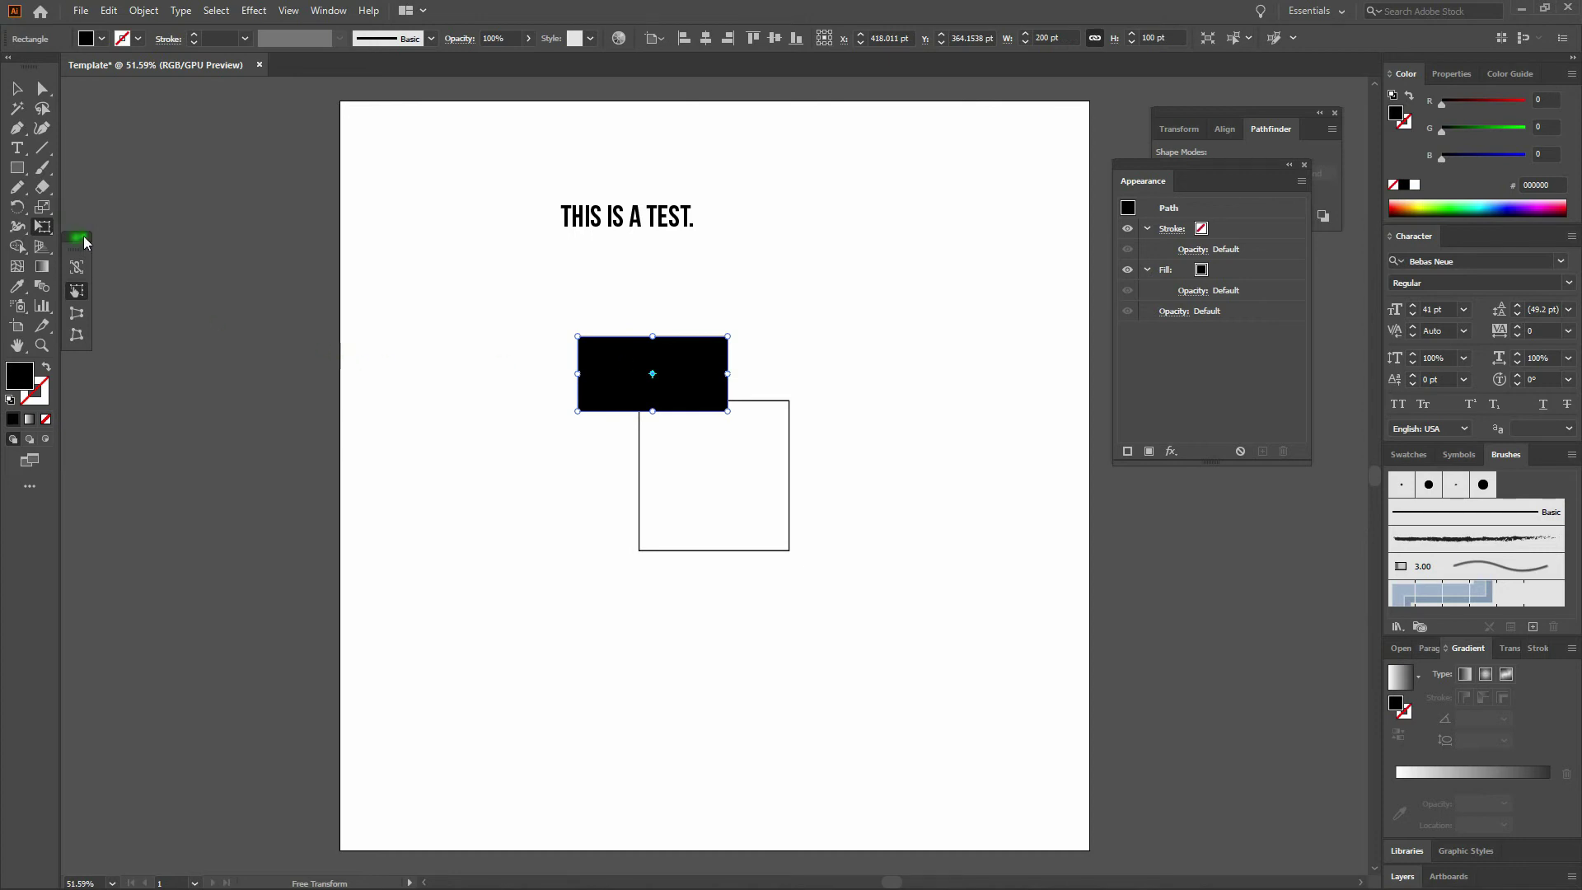
left_click_drag(79, 237, 111, 215)
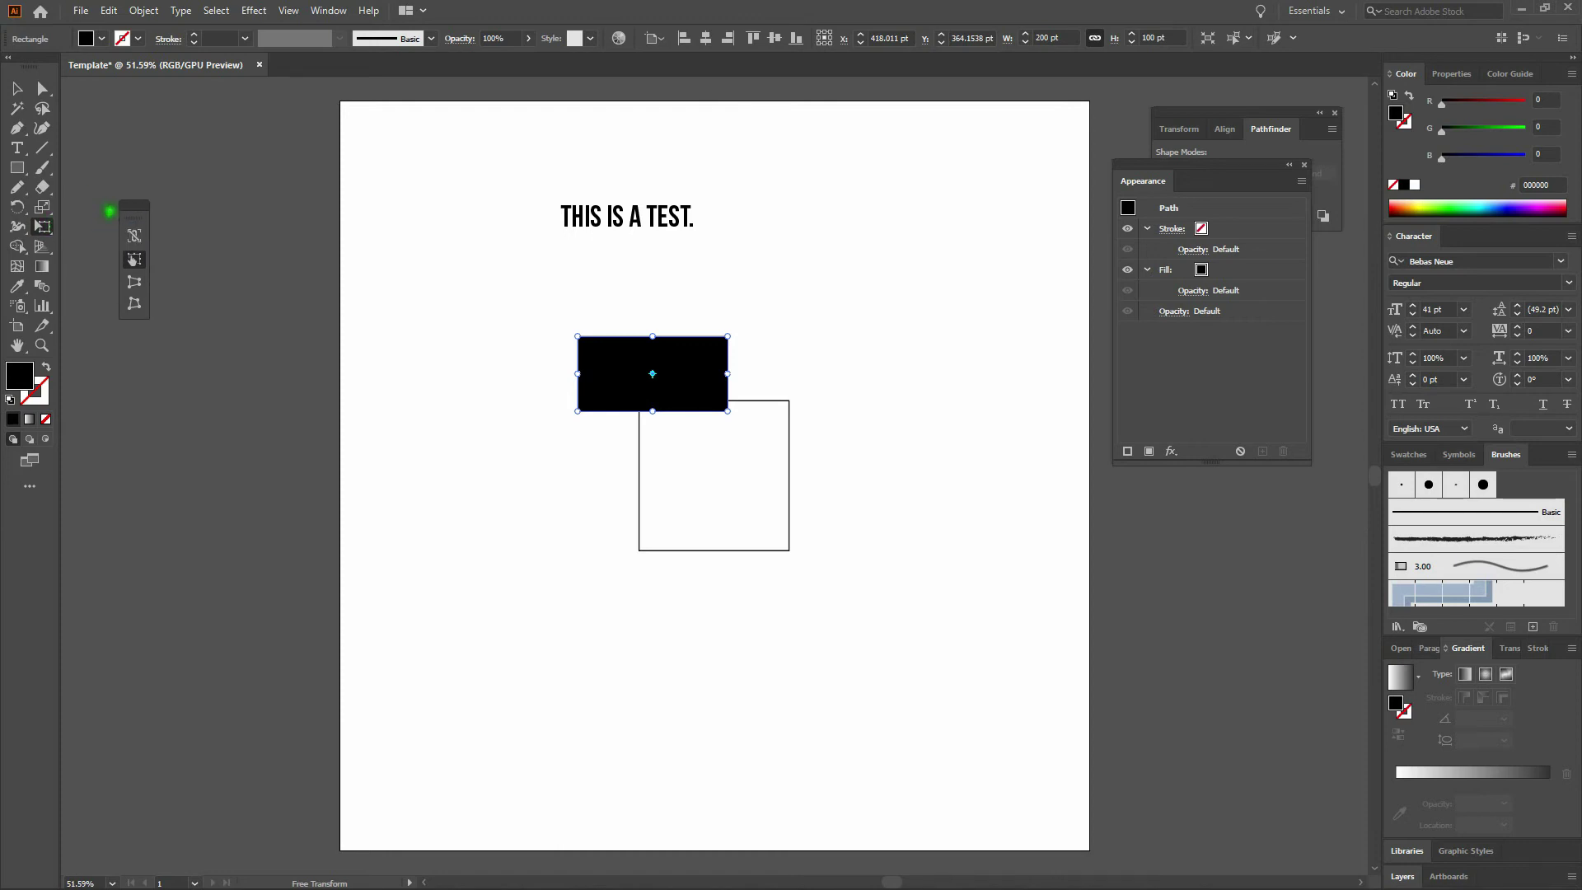
Display the two-point perspective grid over the artboard and hide it again
left_click(17, 247)
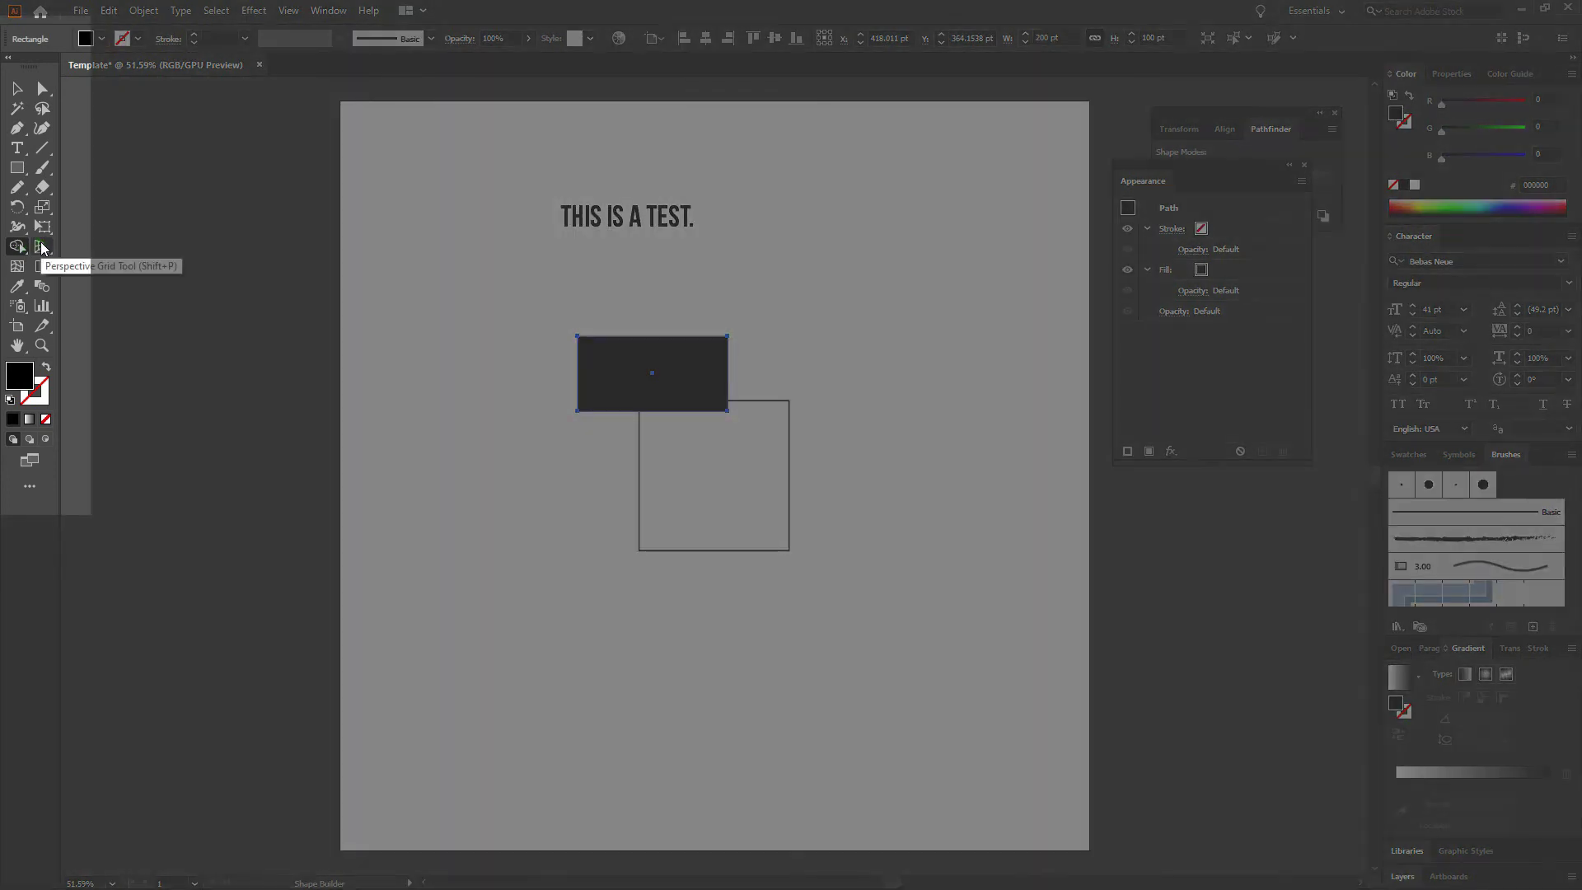
left_click(42, 247)
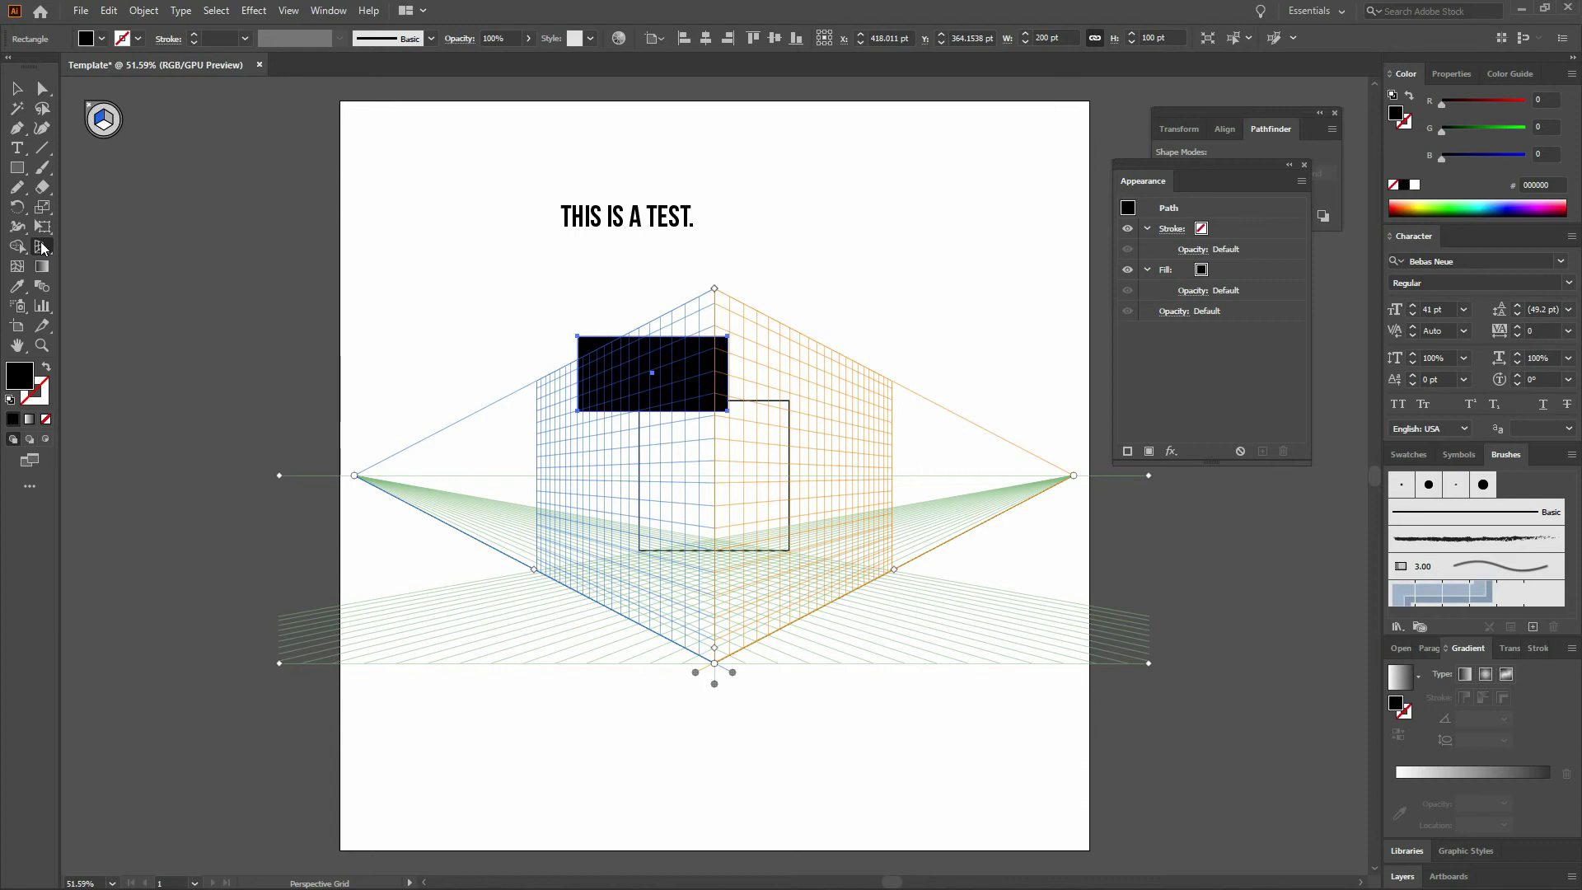
key("shift+v")
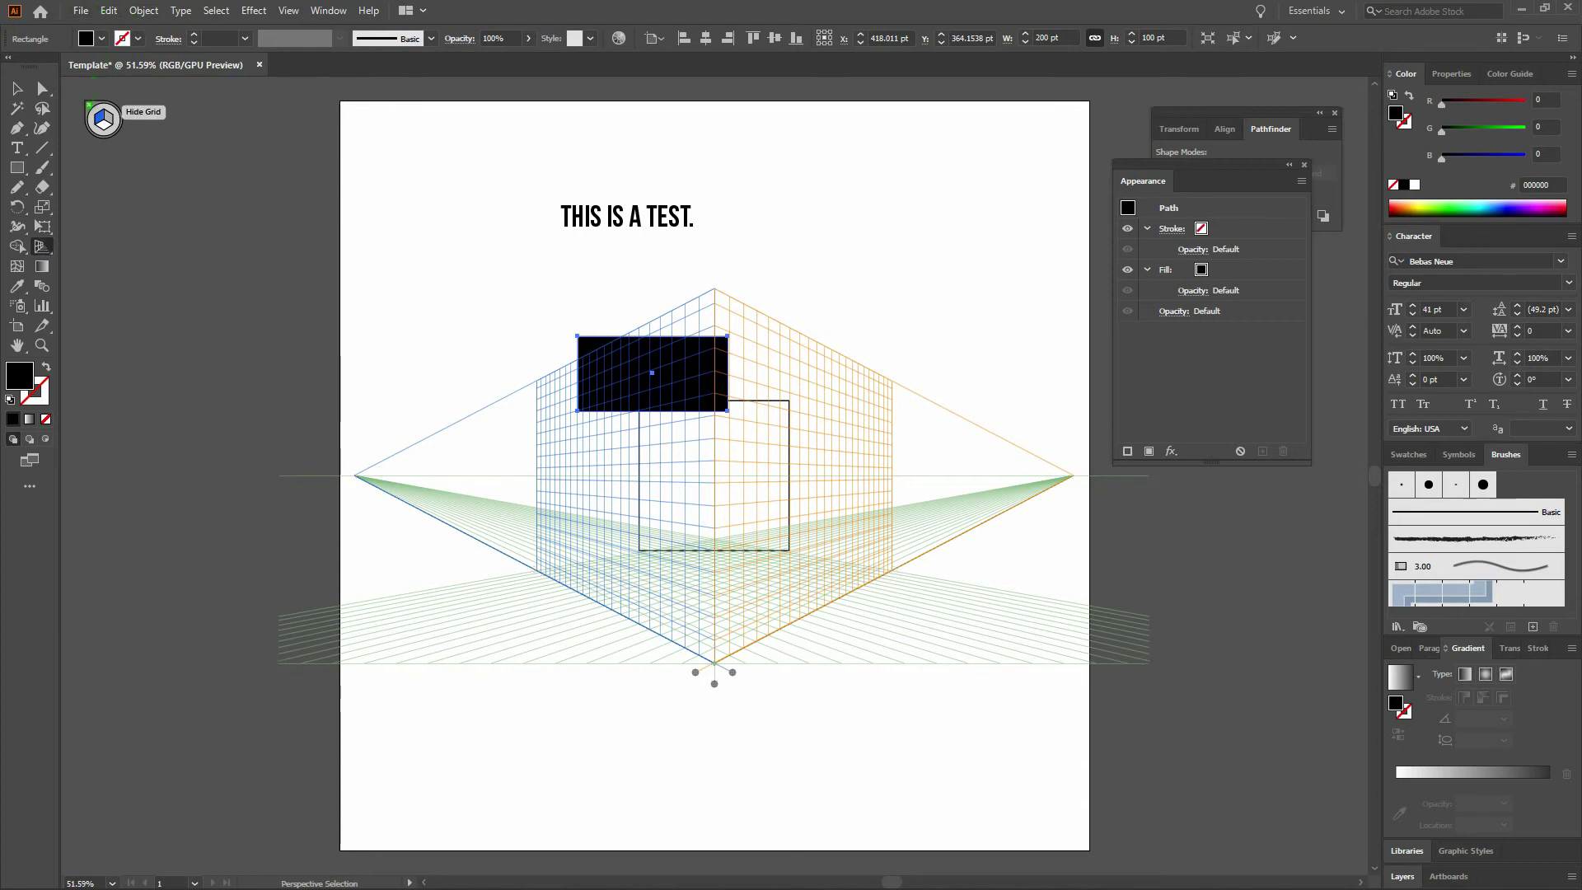
left_click(88, 105)
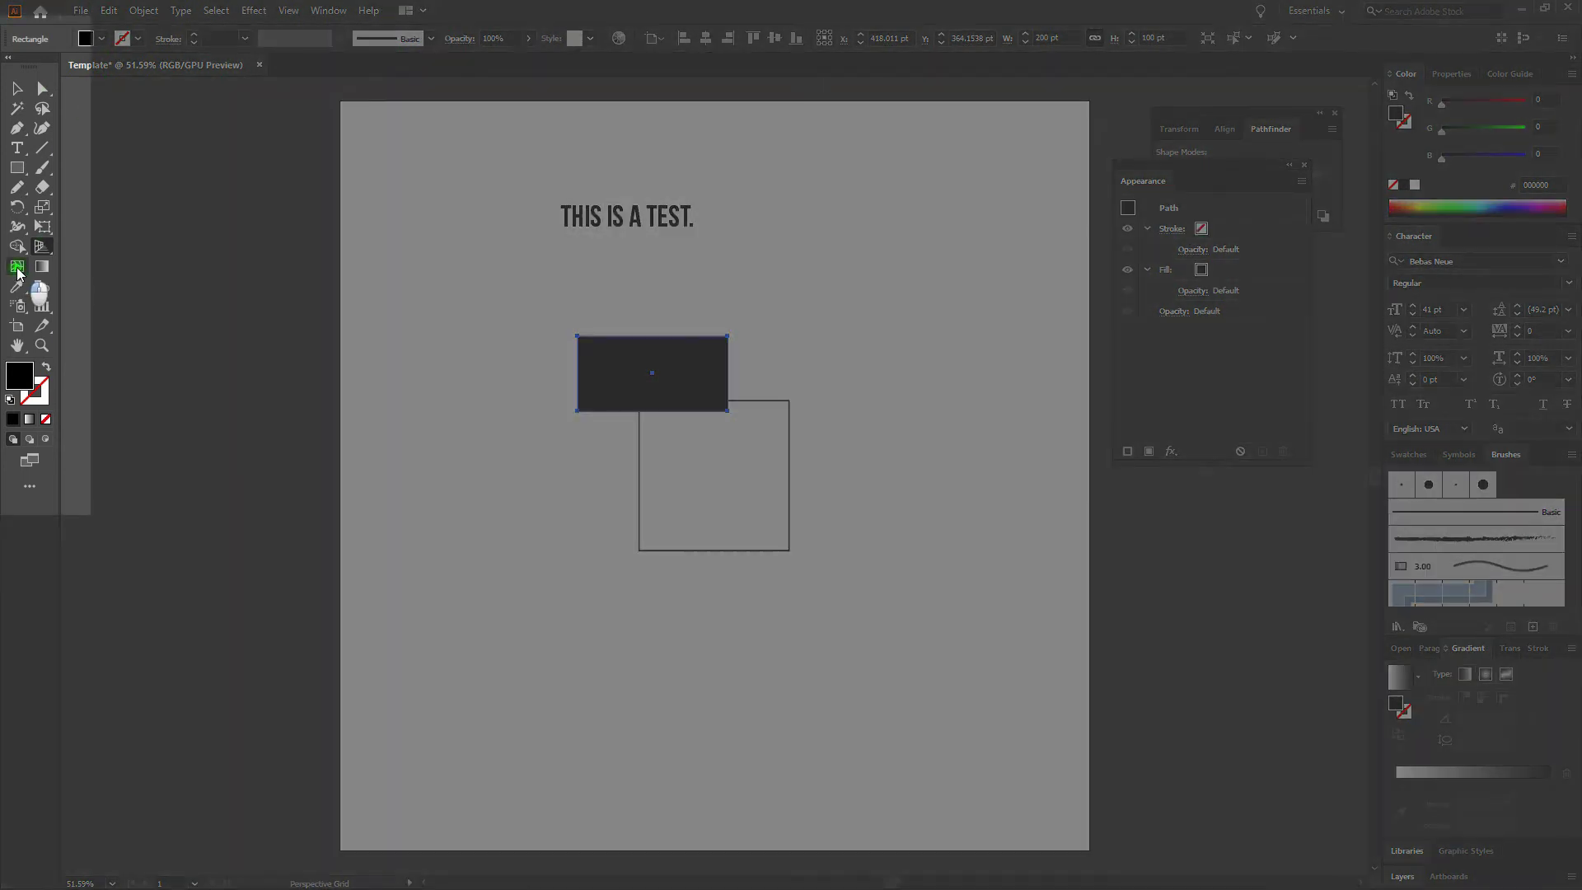
Reselect the black rectangle and fill it with the default linear white-to-black gradient using the Gradient tool
left_click(17, 268)
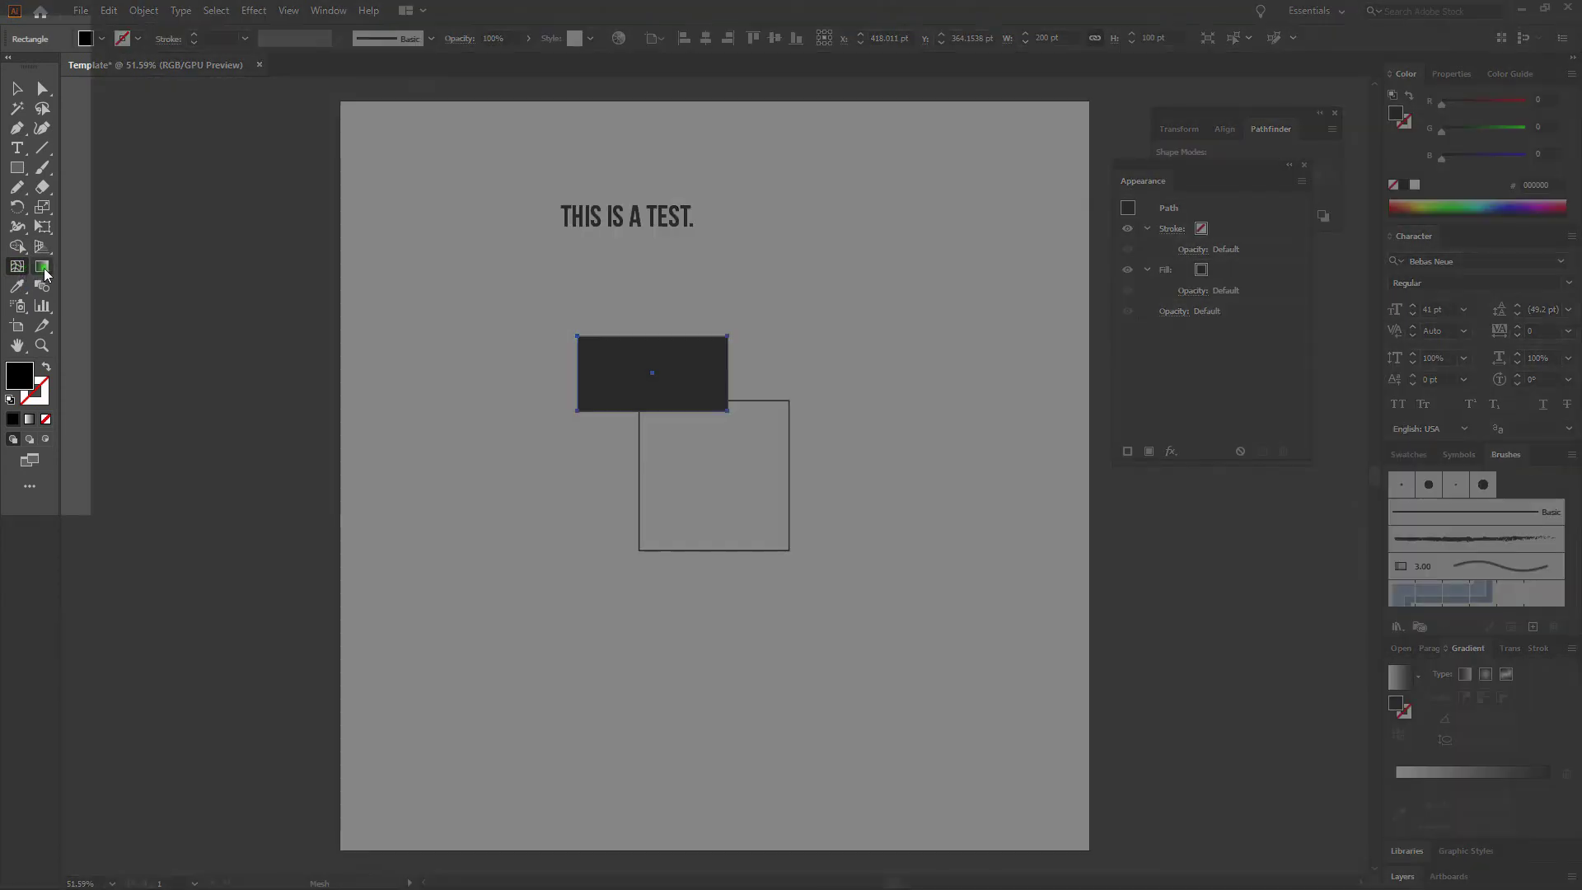
left_click(44, 268)
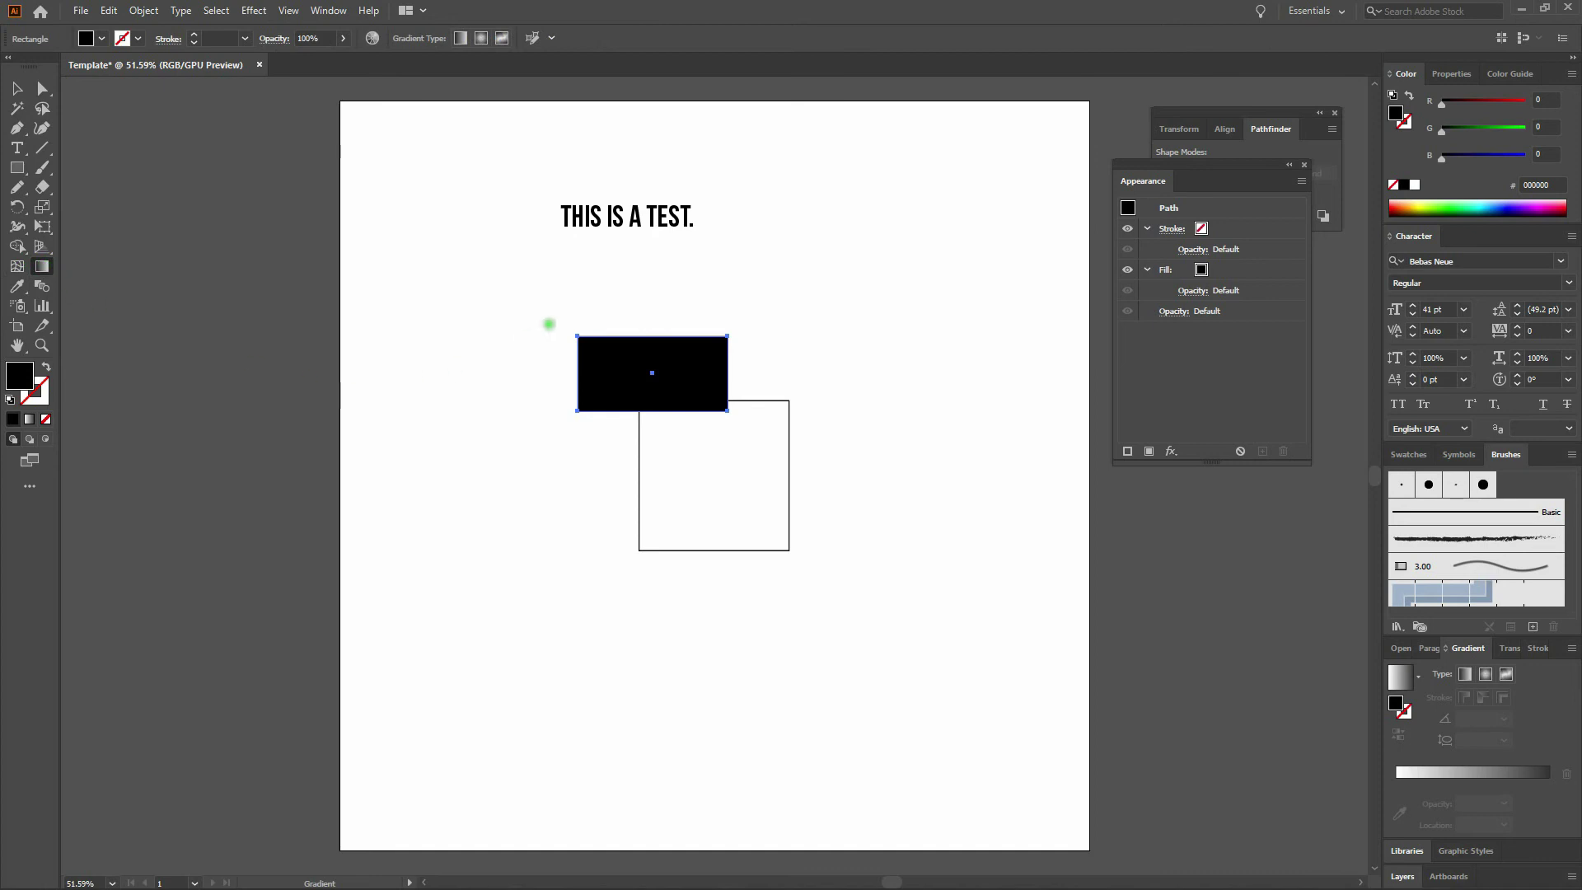
left_click(15, 82)
left_click(459, 356)
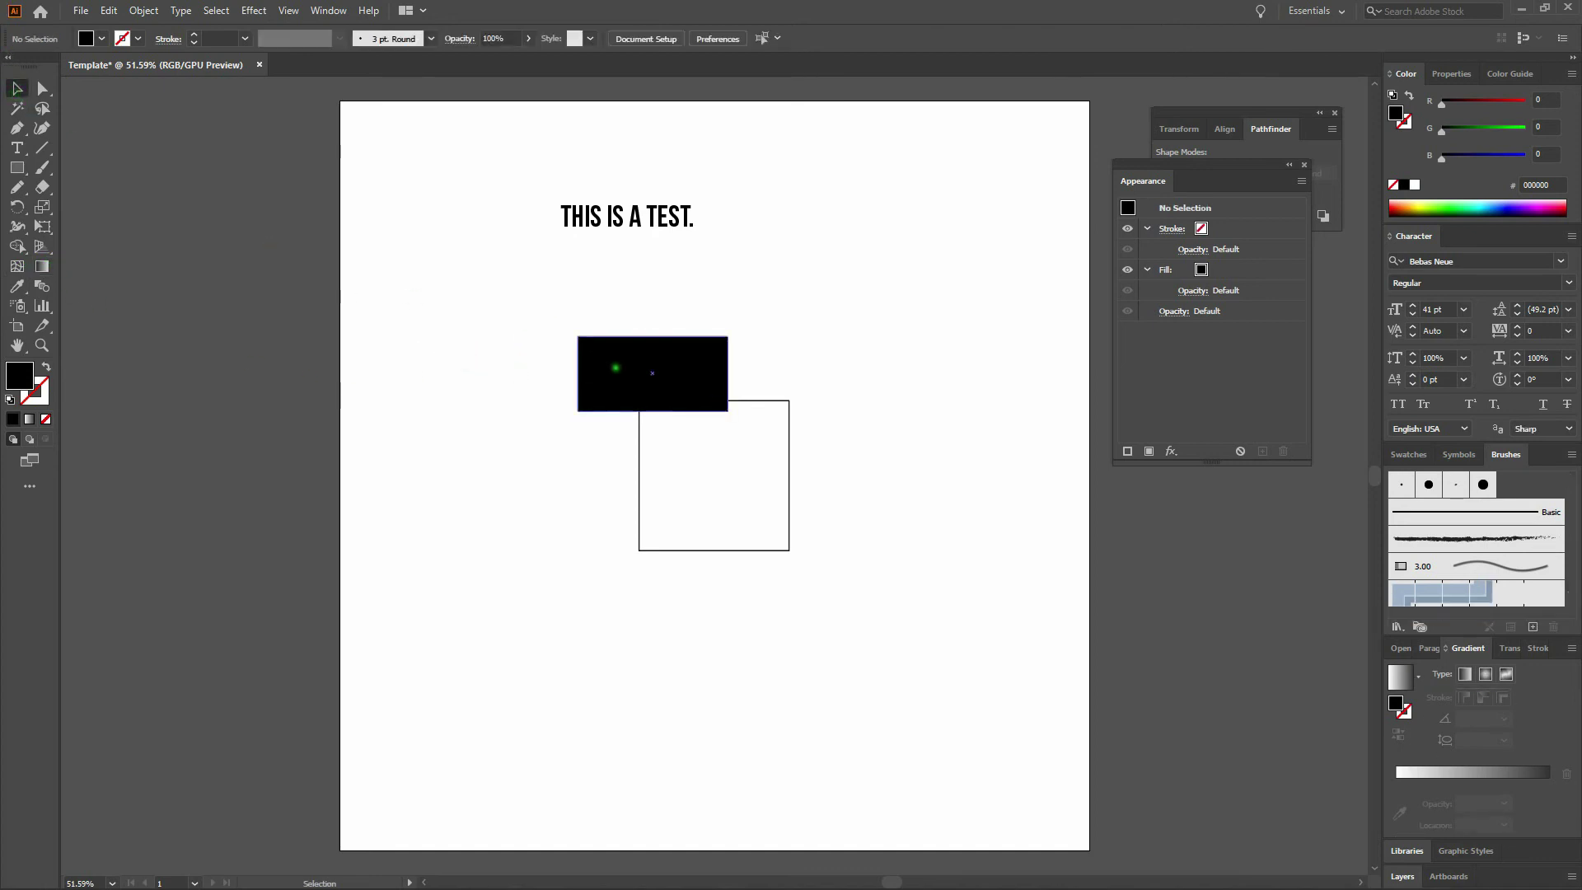
left_click(614, 367)
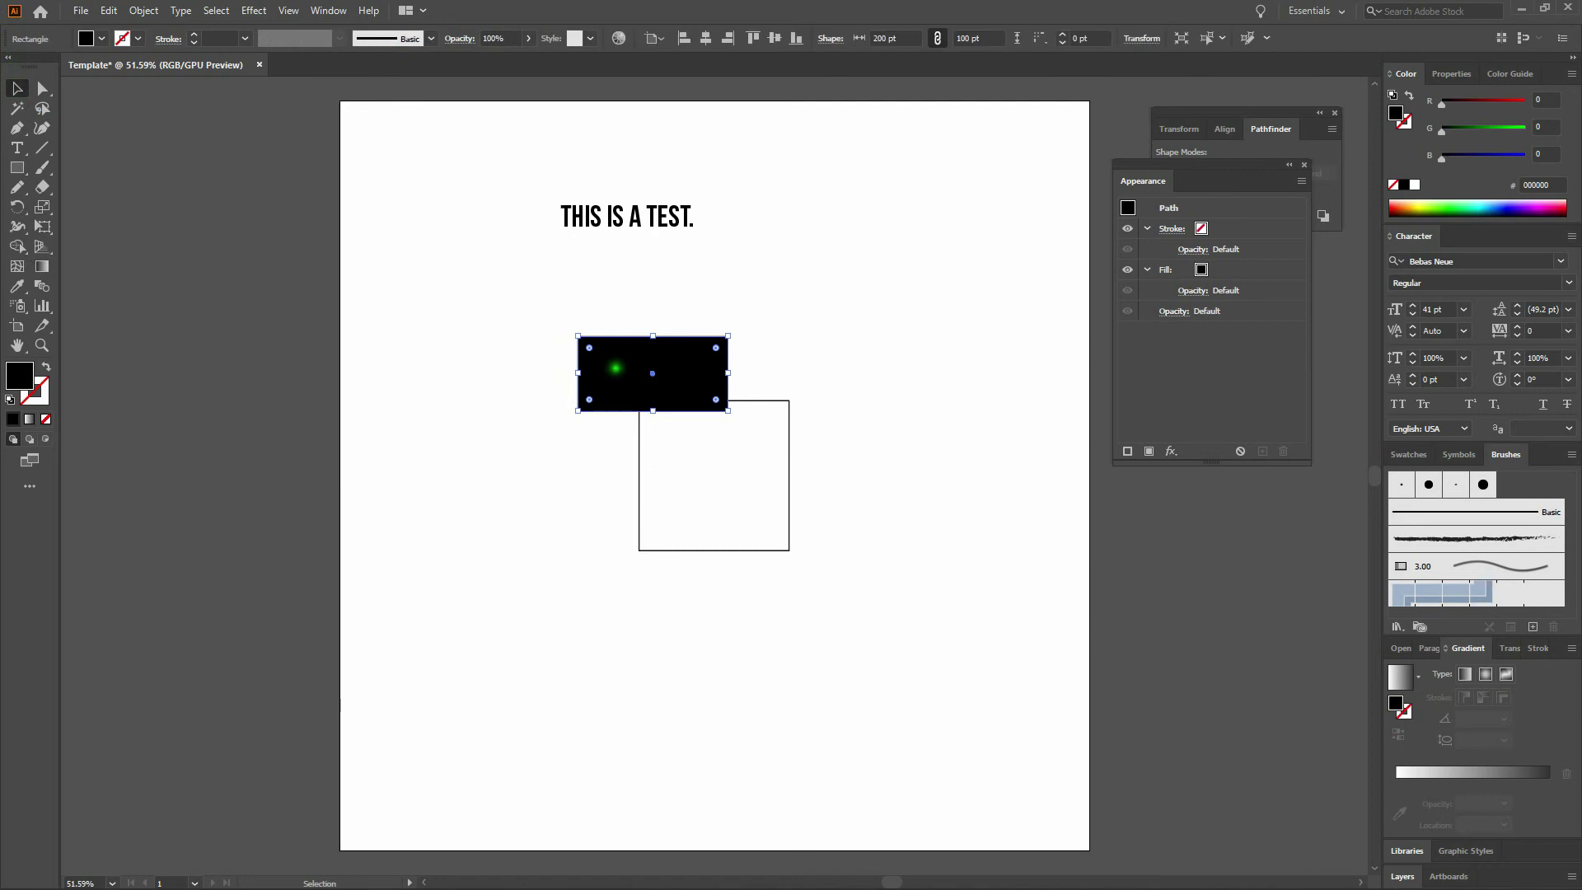
left_click(41, 268)
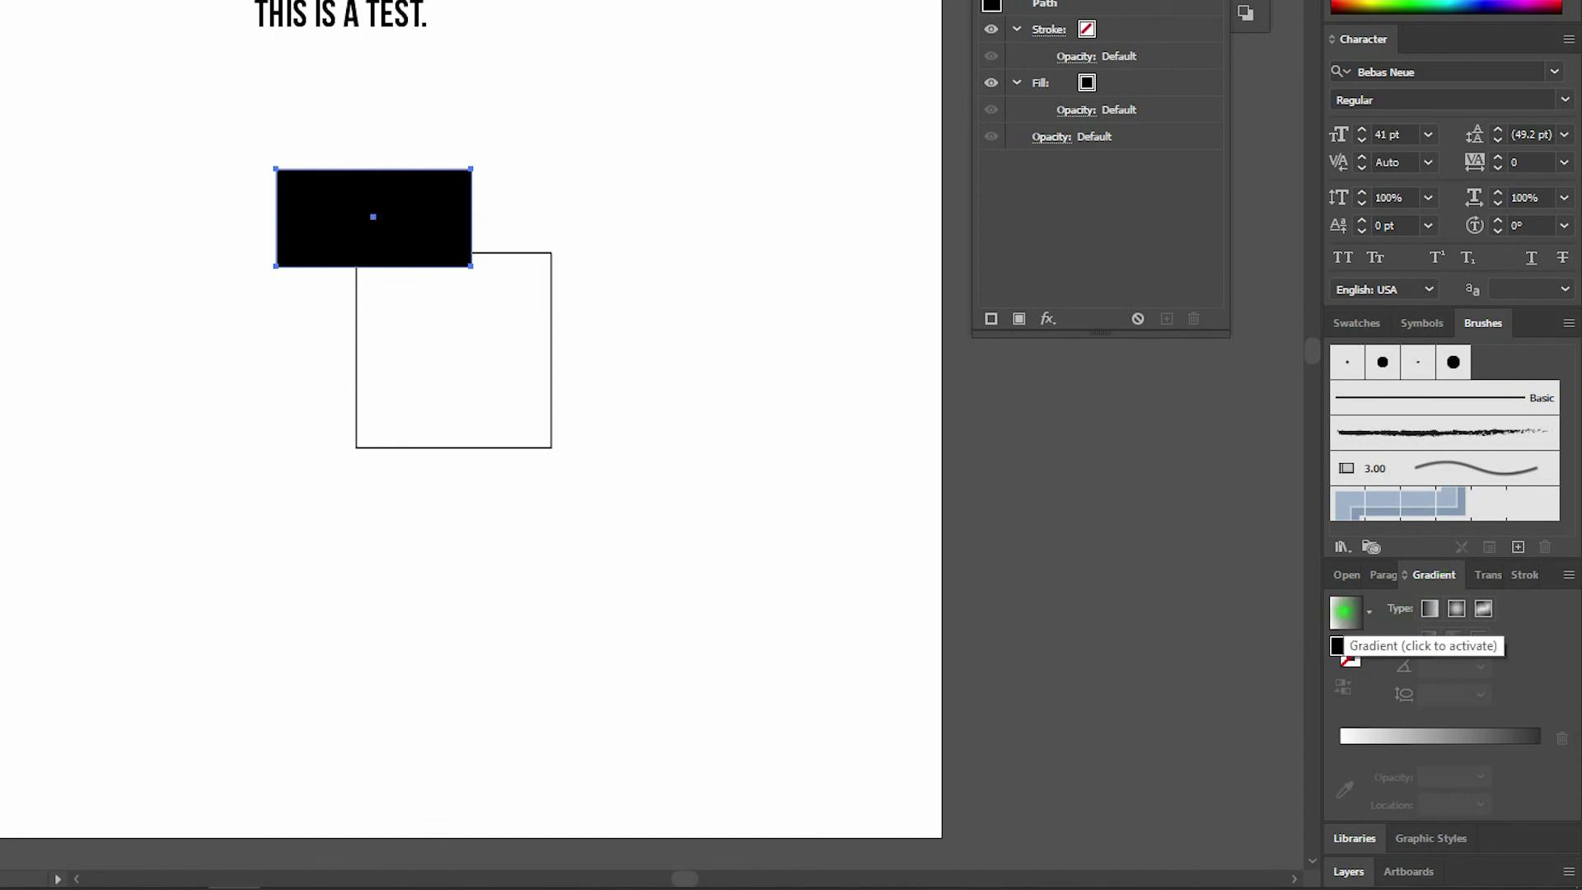
left_click(1345, 612)
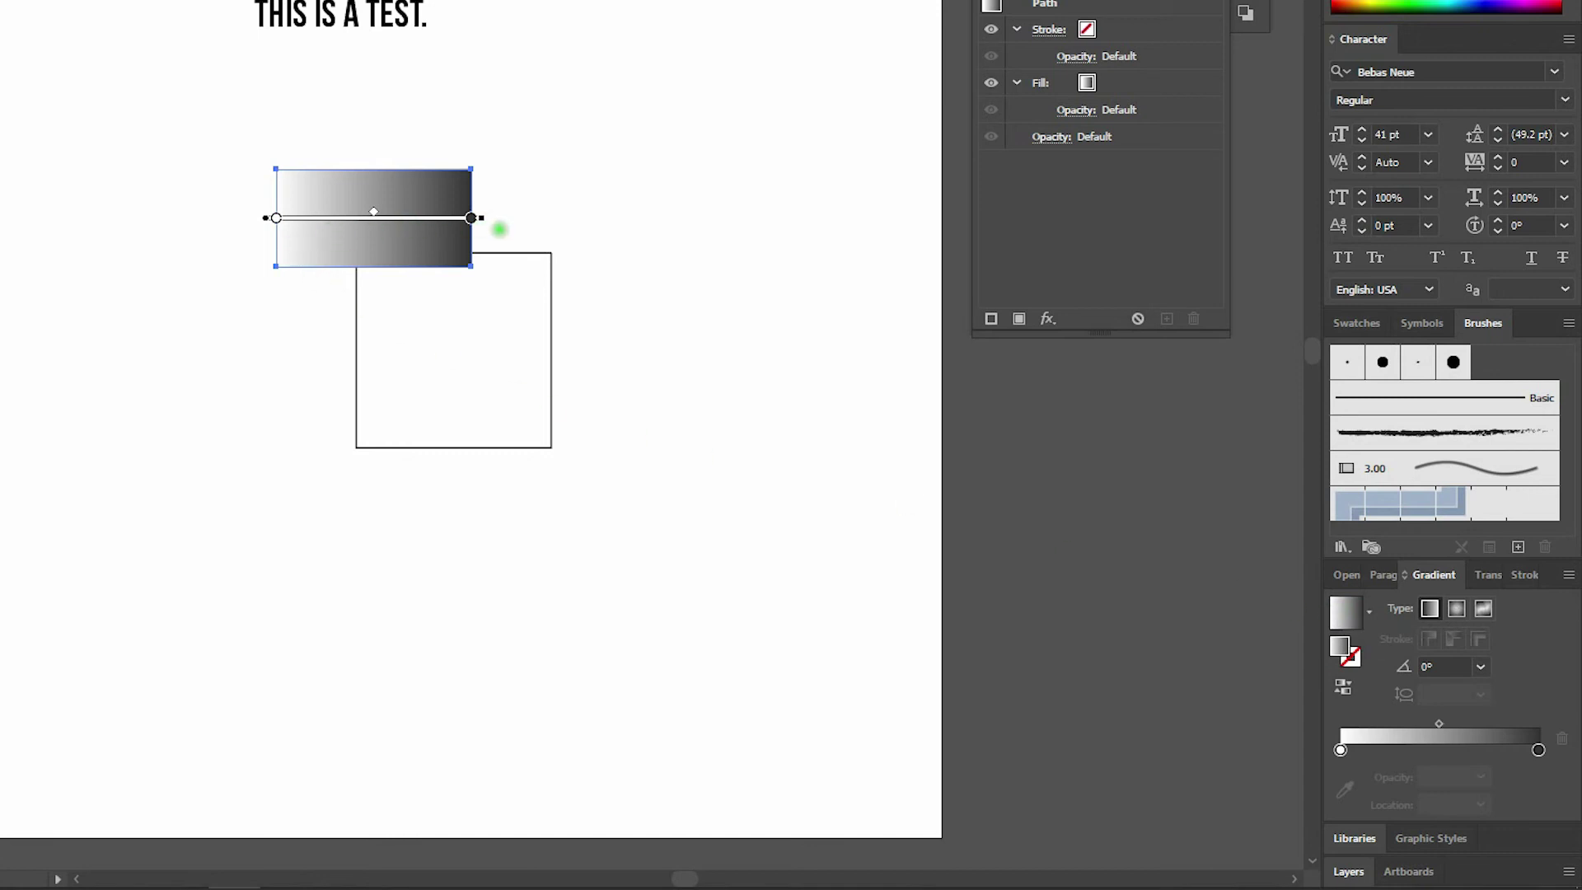
Set the angle of the rectangle's linear gradient to 45°
left_click(1450, 667)
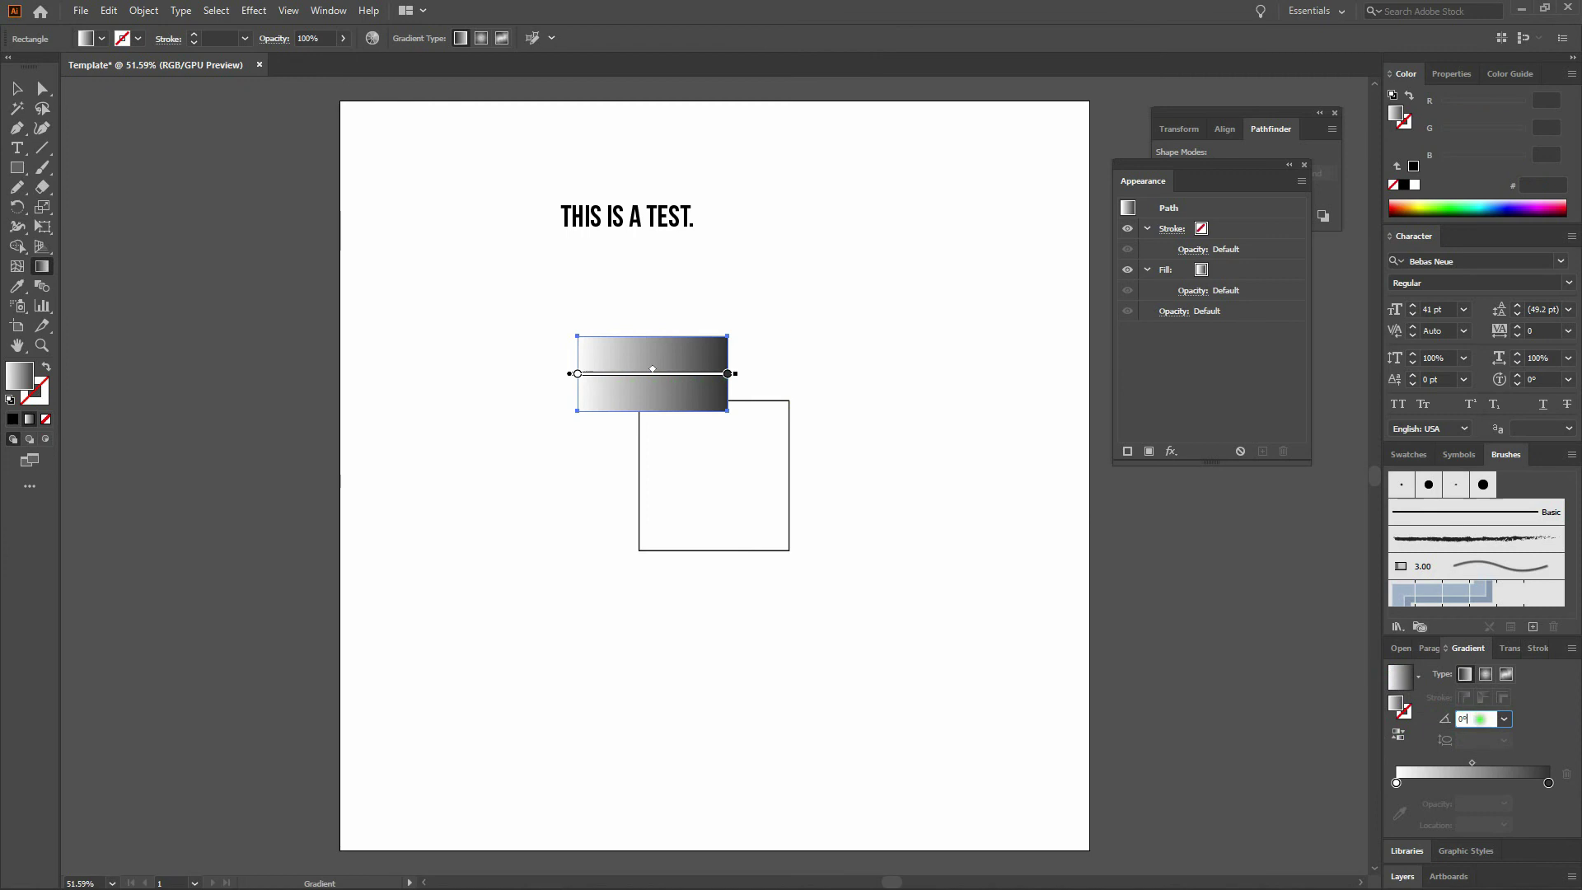
left_click(1445, 728)
type("45")
key("Return")
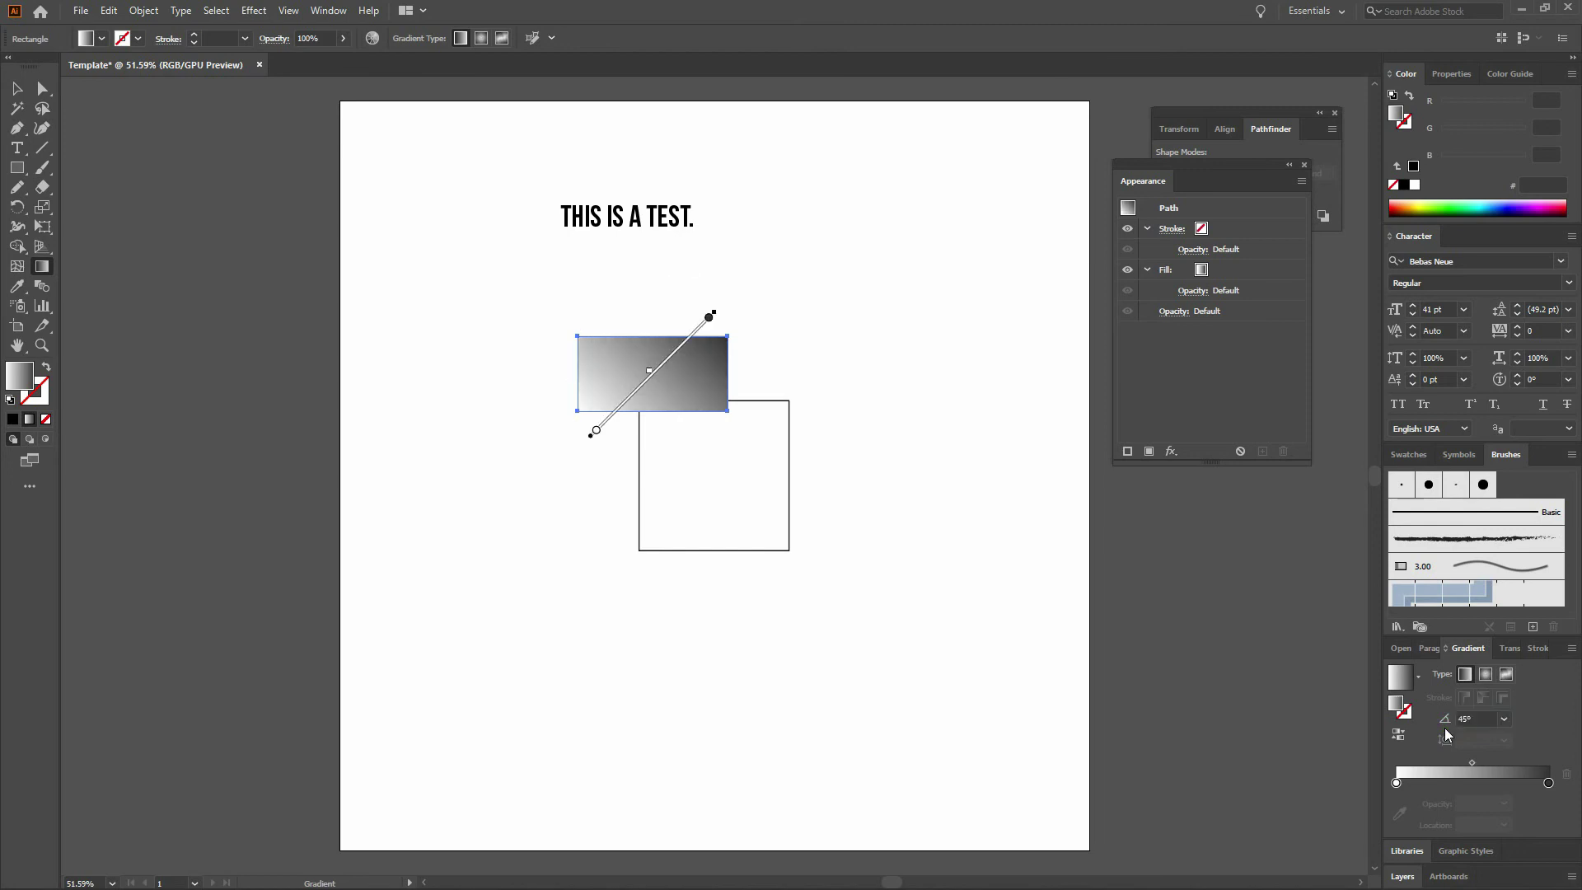
Change the gradient's white starting color stop to green (00bf61) from the RGB spectrum
double_click(1396, 784)
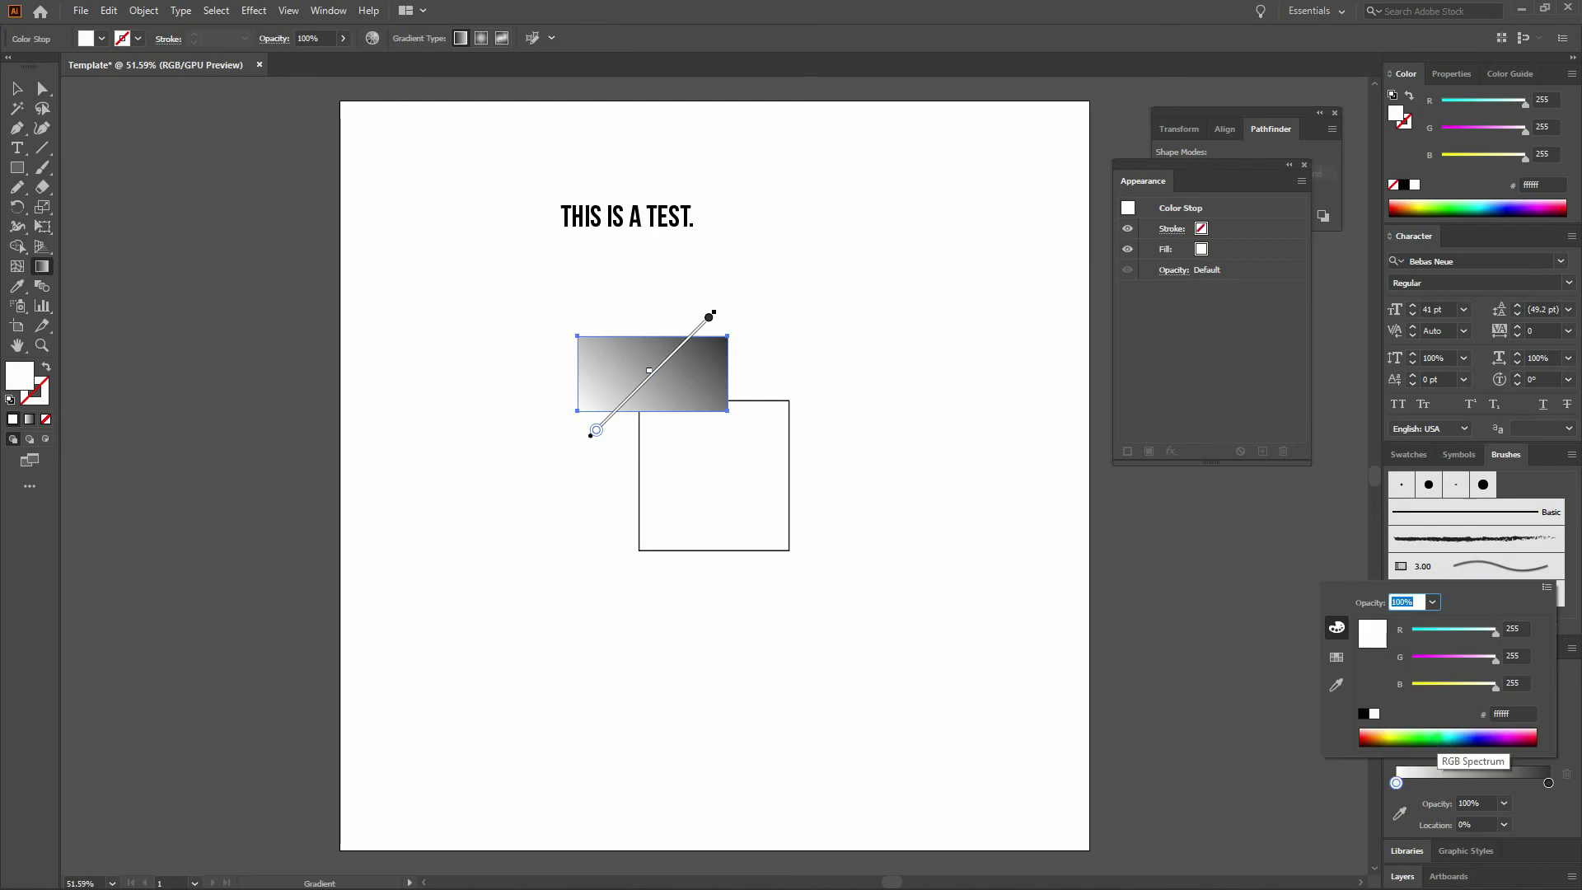
left_click(1429, 736)
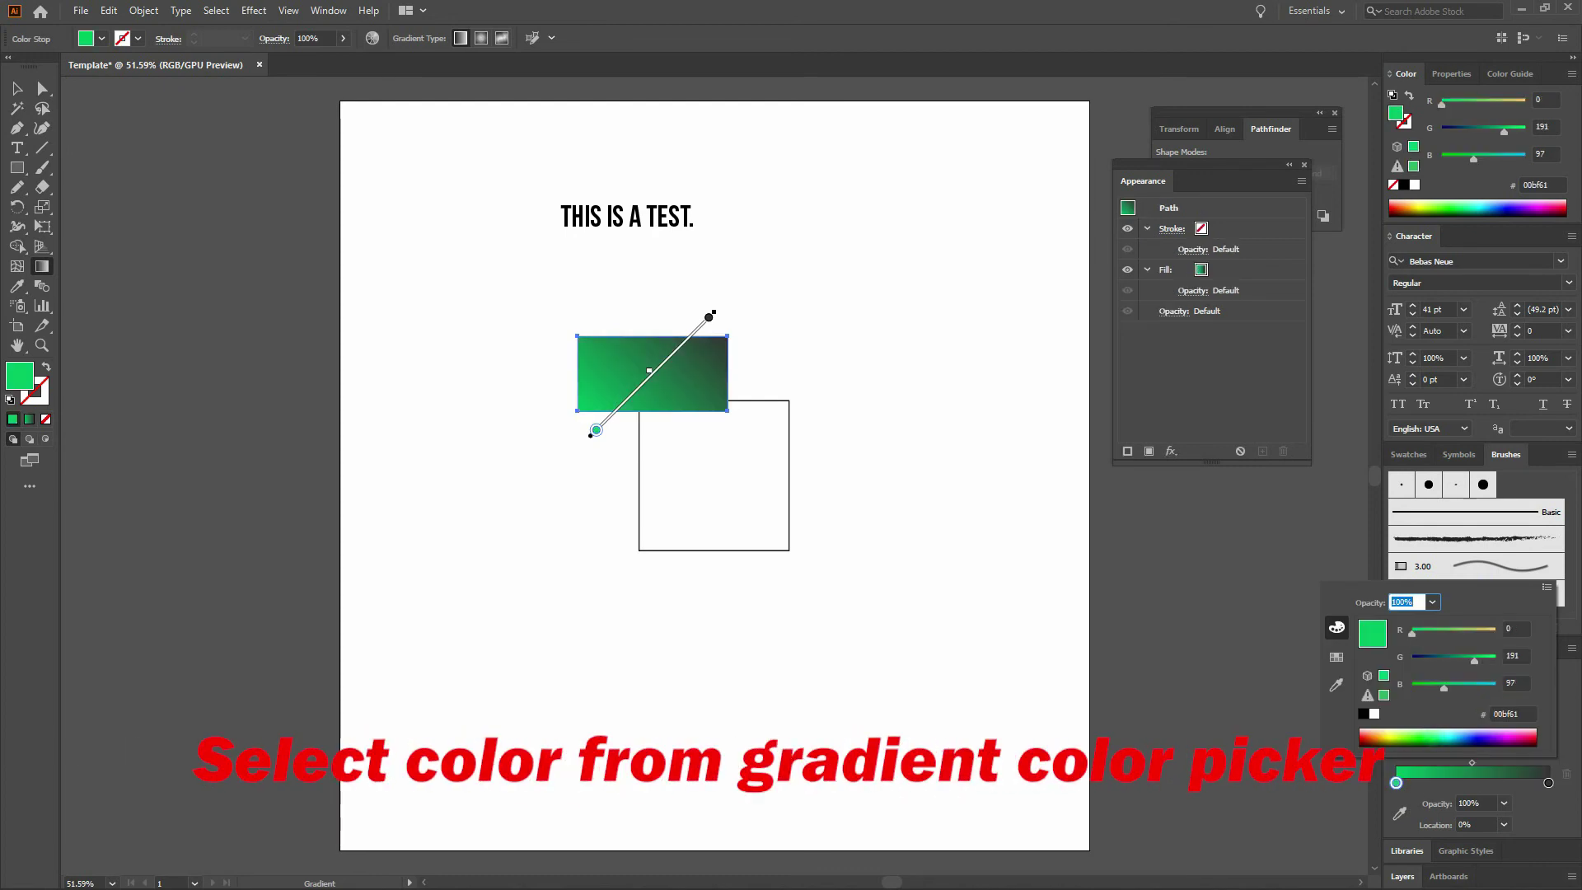
left_click(1297, 735)
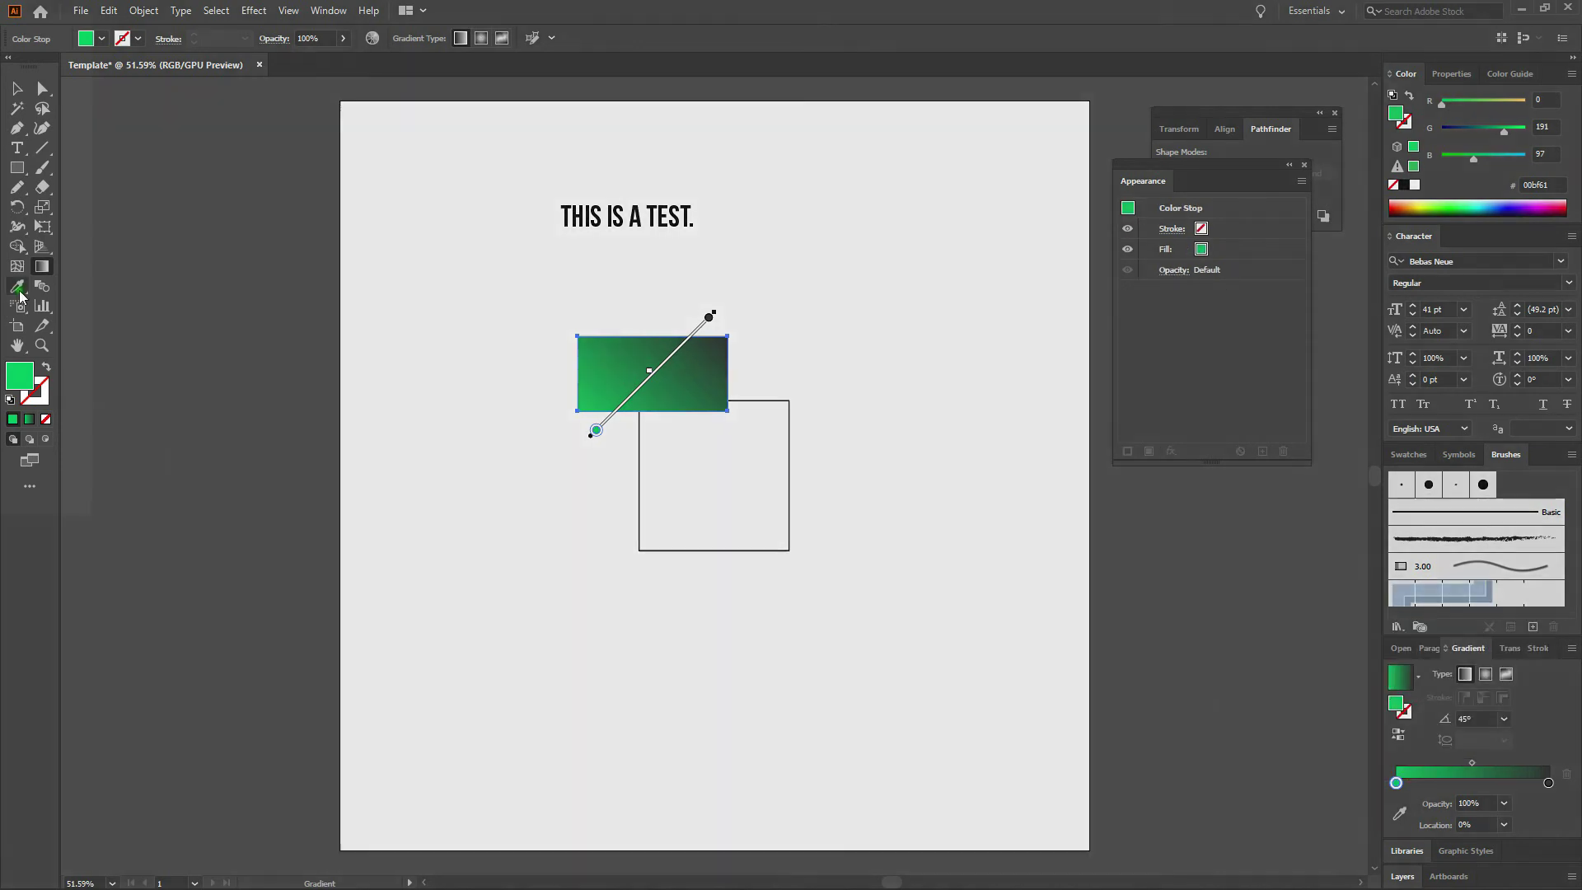
Blend the green gradient rectangle with the lower-left corner of the outlined square using the Blend tool
left_click(17, 287)
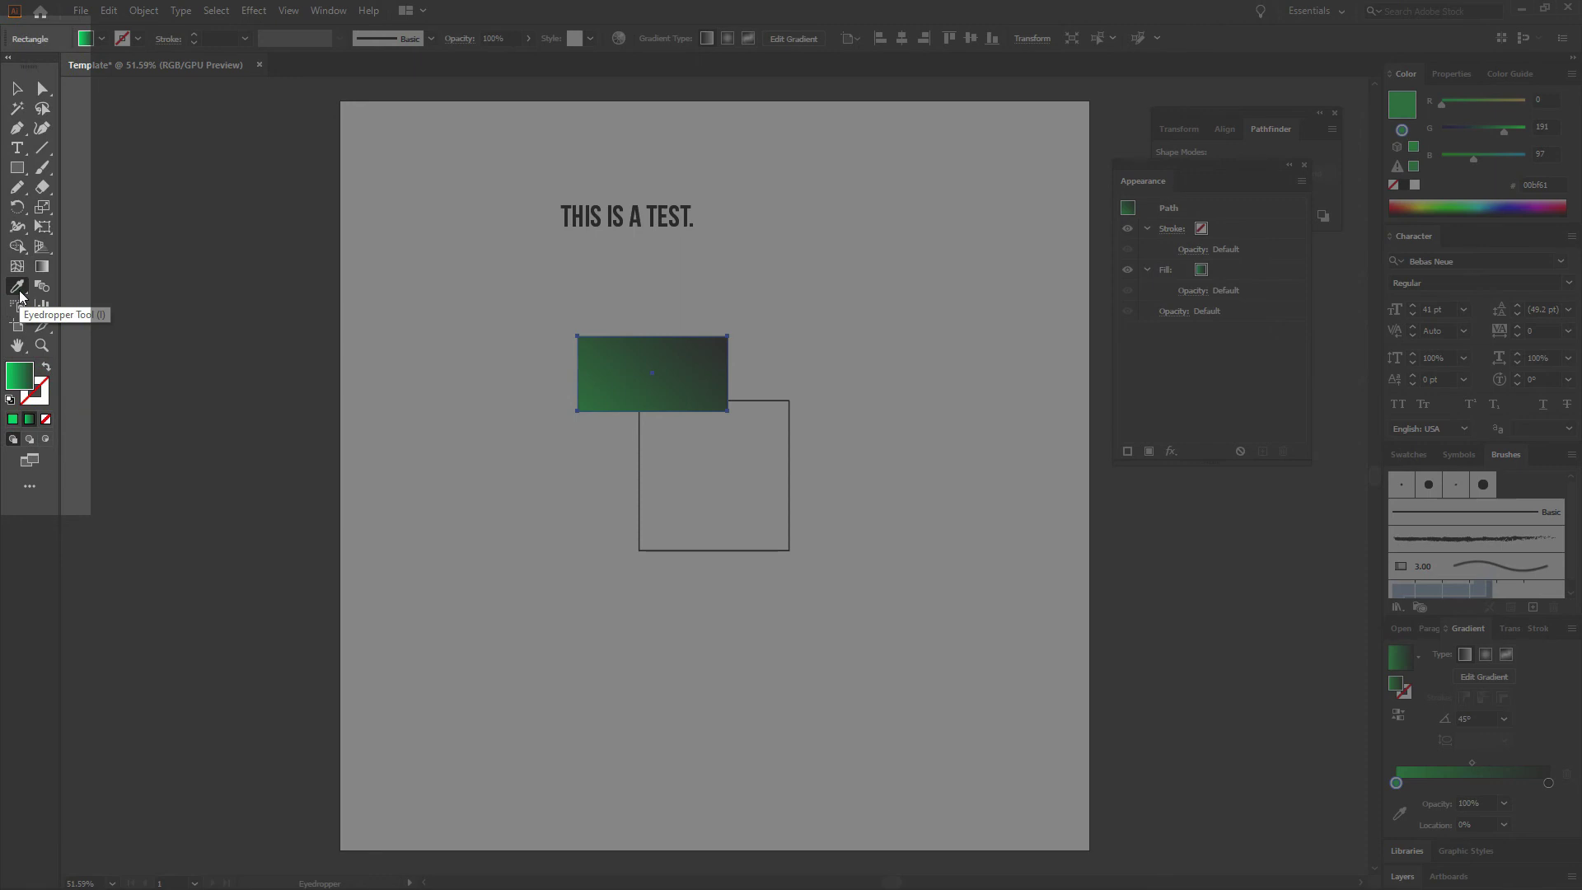
left_click(44, 287)
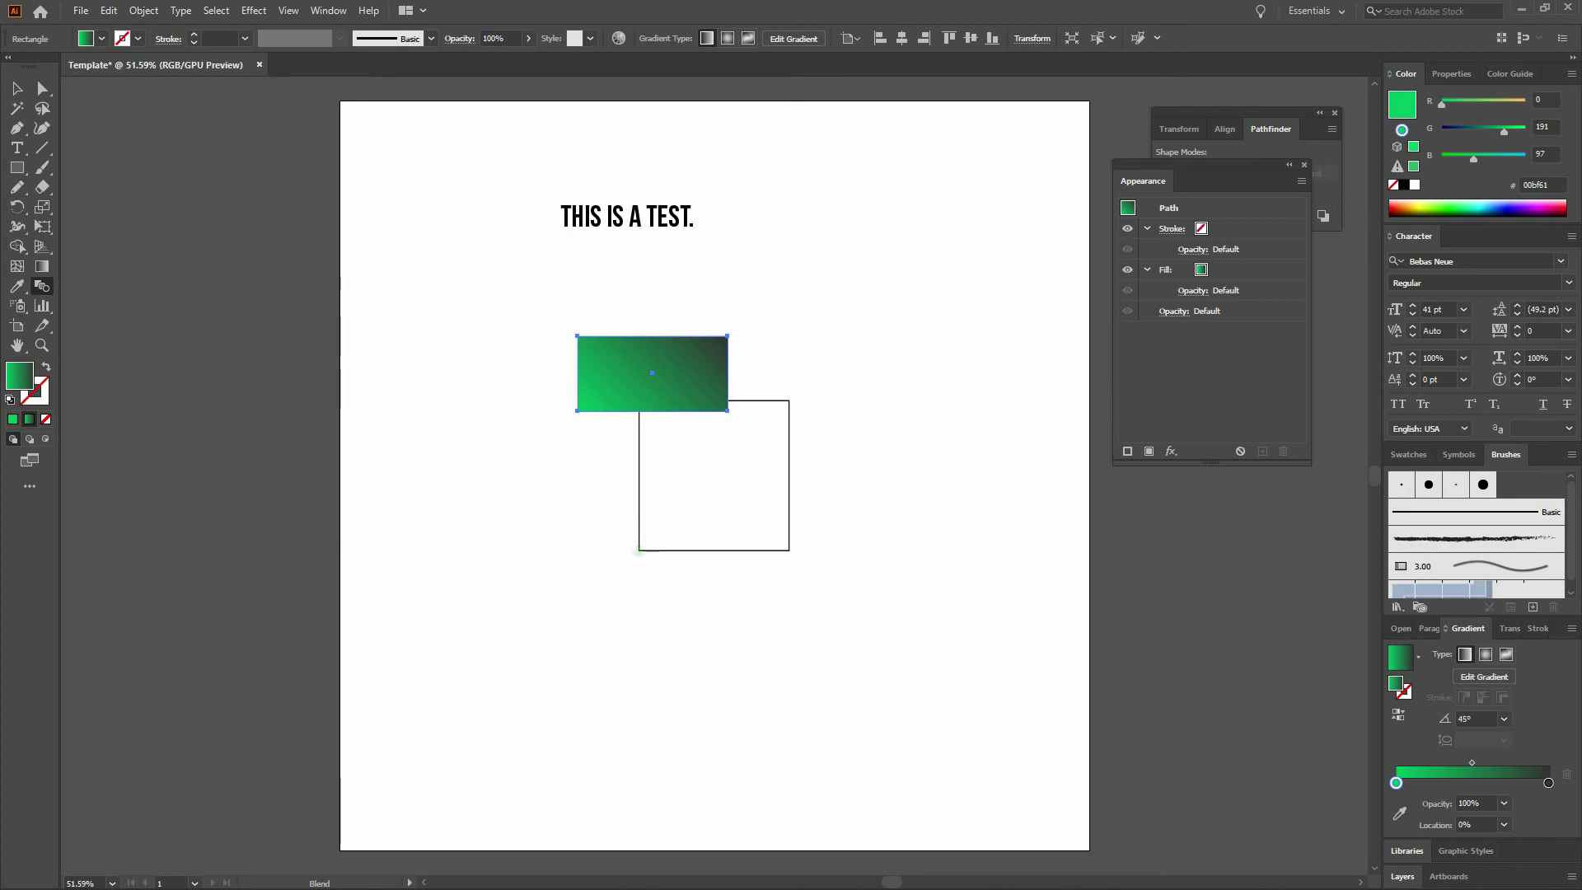
left_click(639, 549)
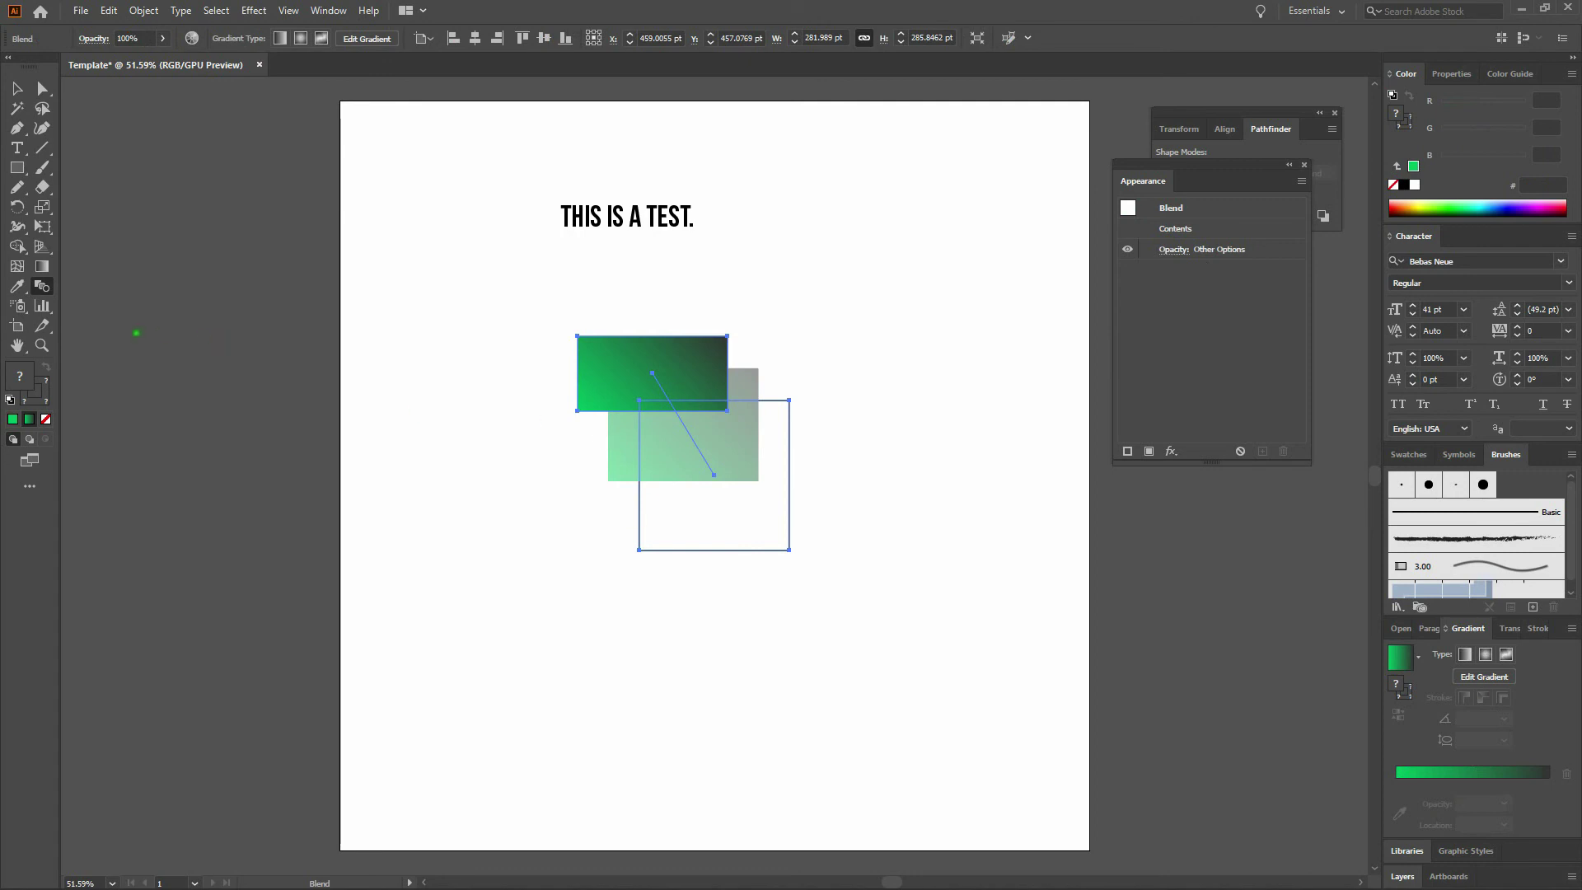
Set the blend's spacing to Specified Steps with 3 steps, and deselect the blended shapes
double_click(41, 287)
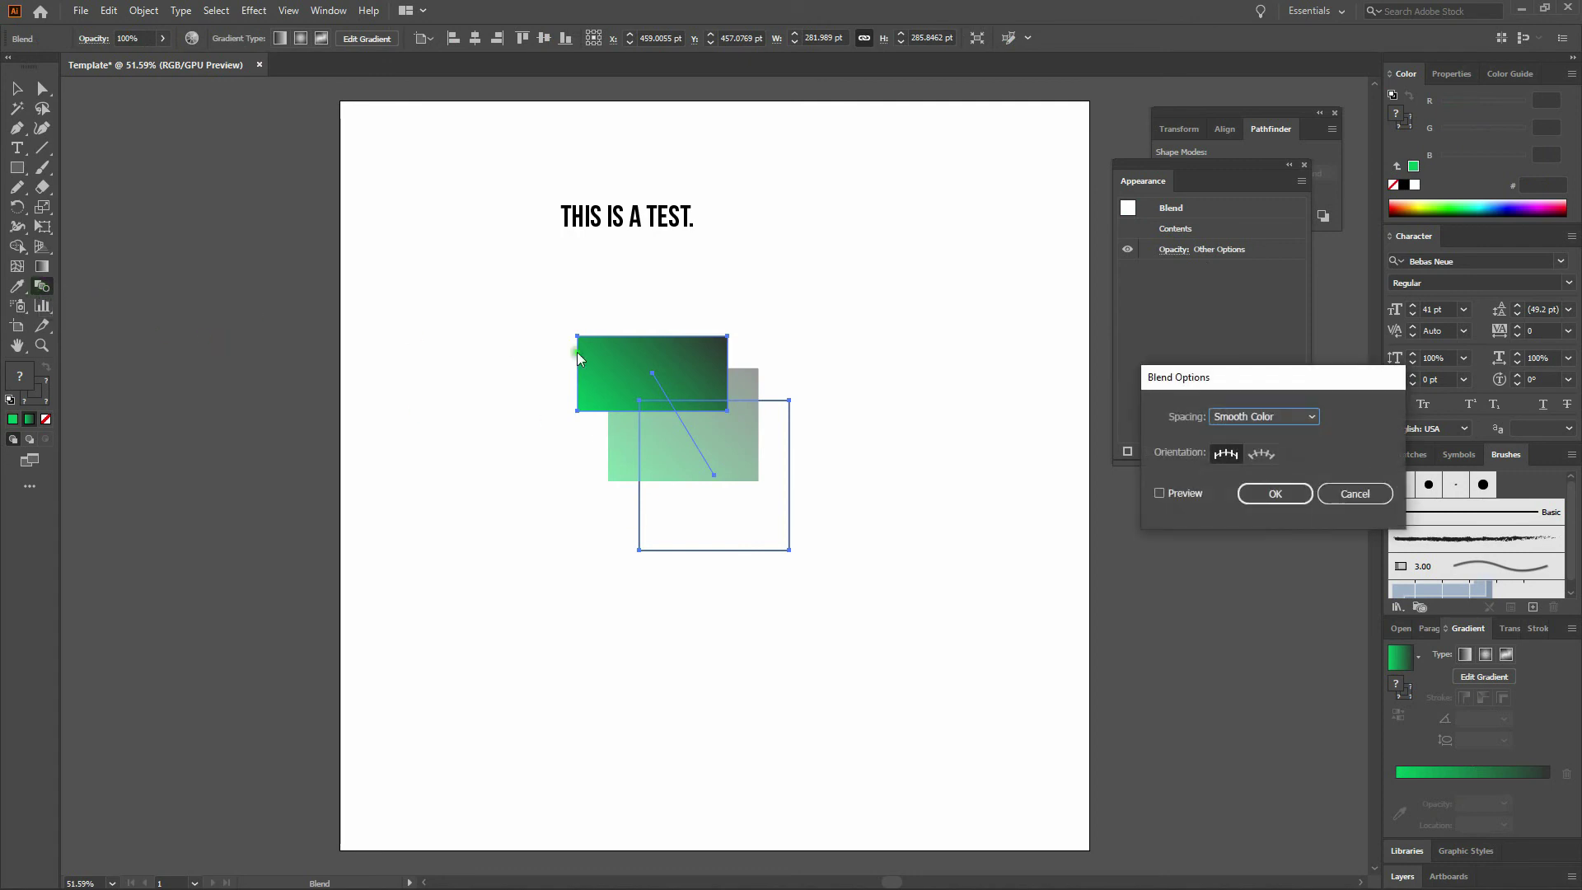
left_click(1283, 417)
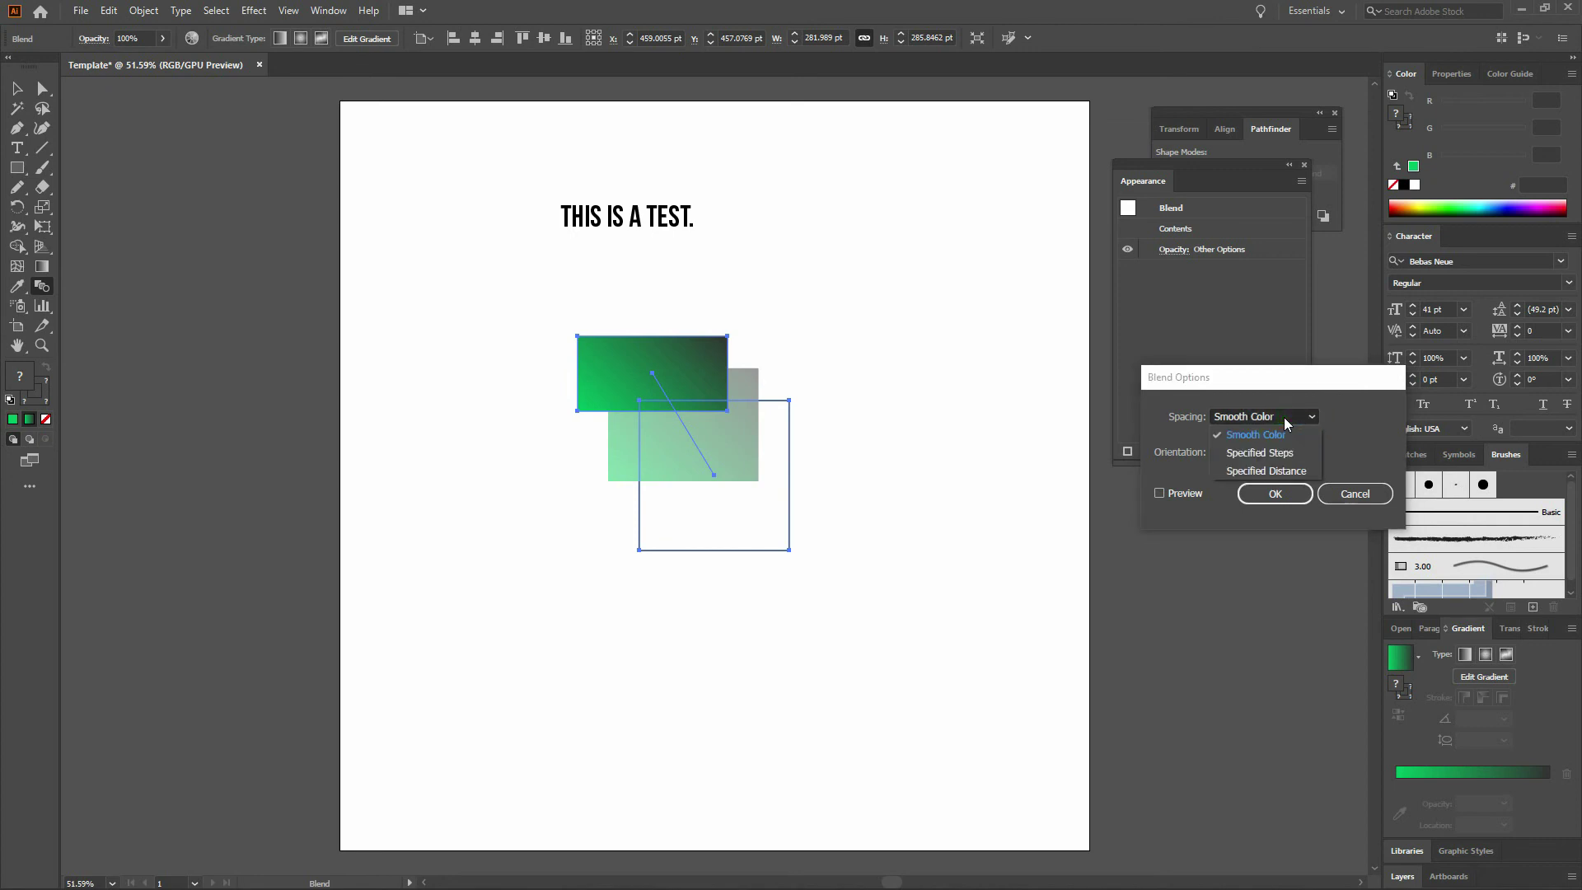
left_click(1288, 453)
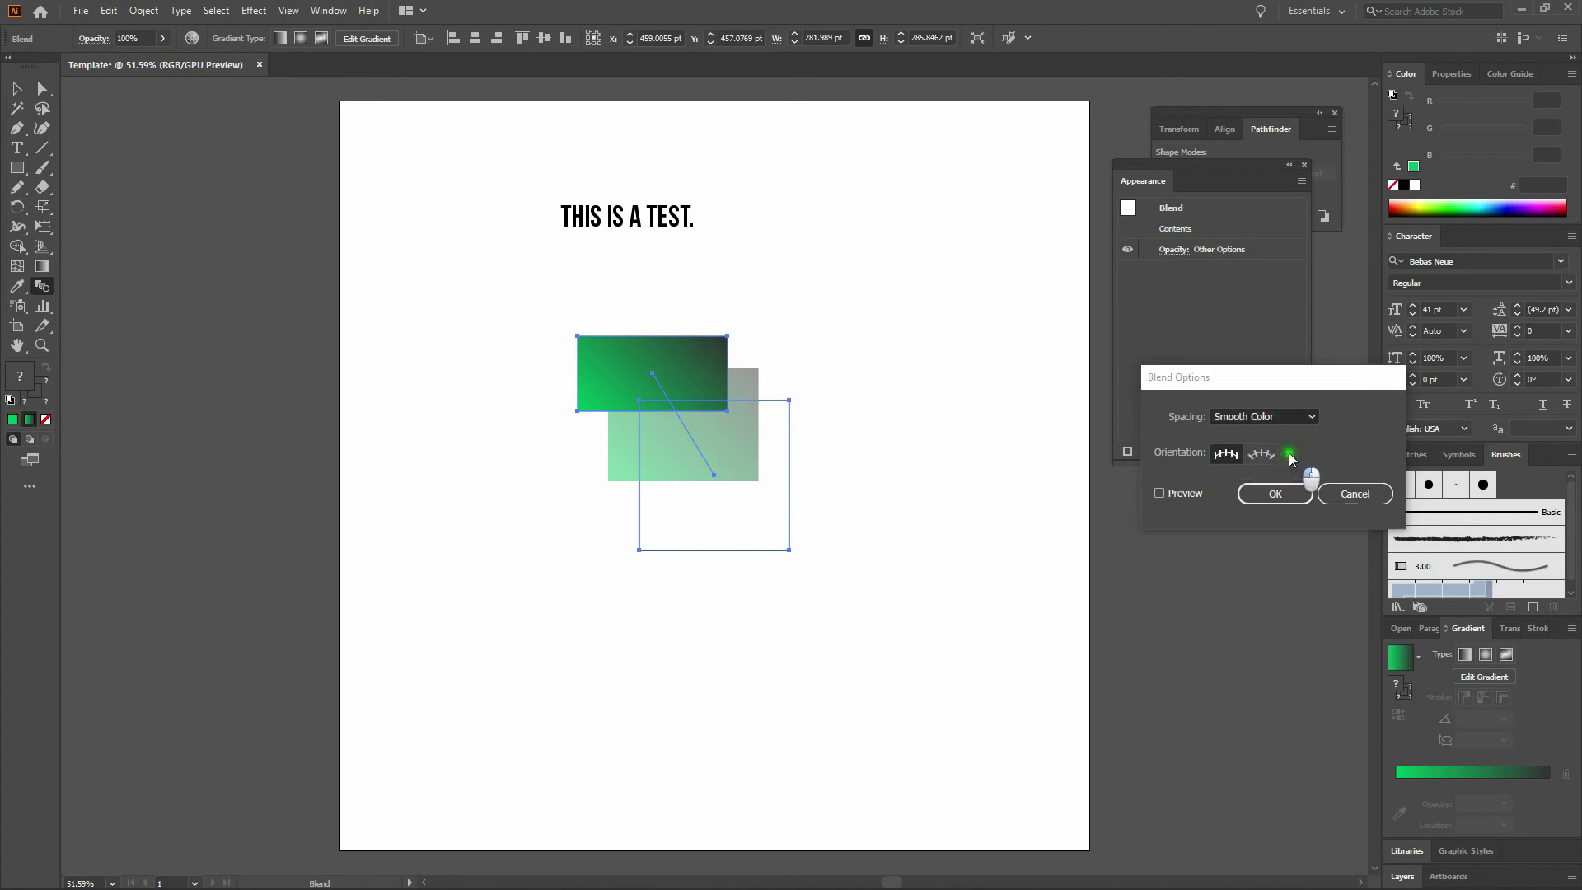
left_click(1334, 418)
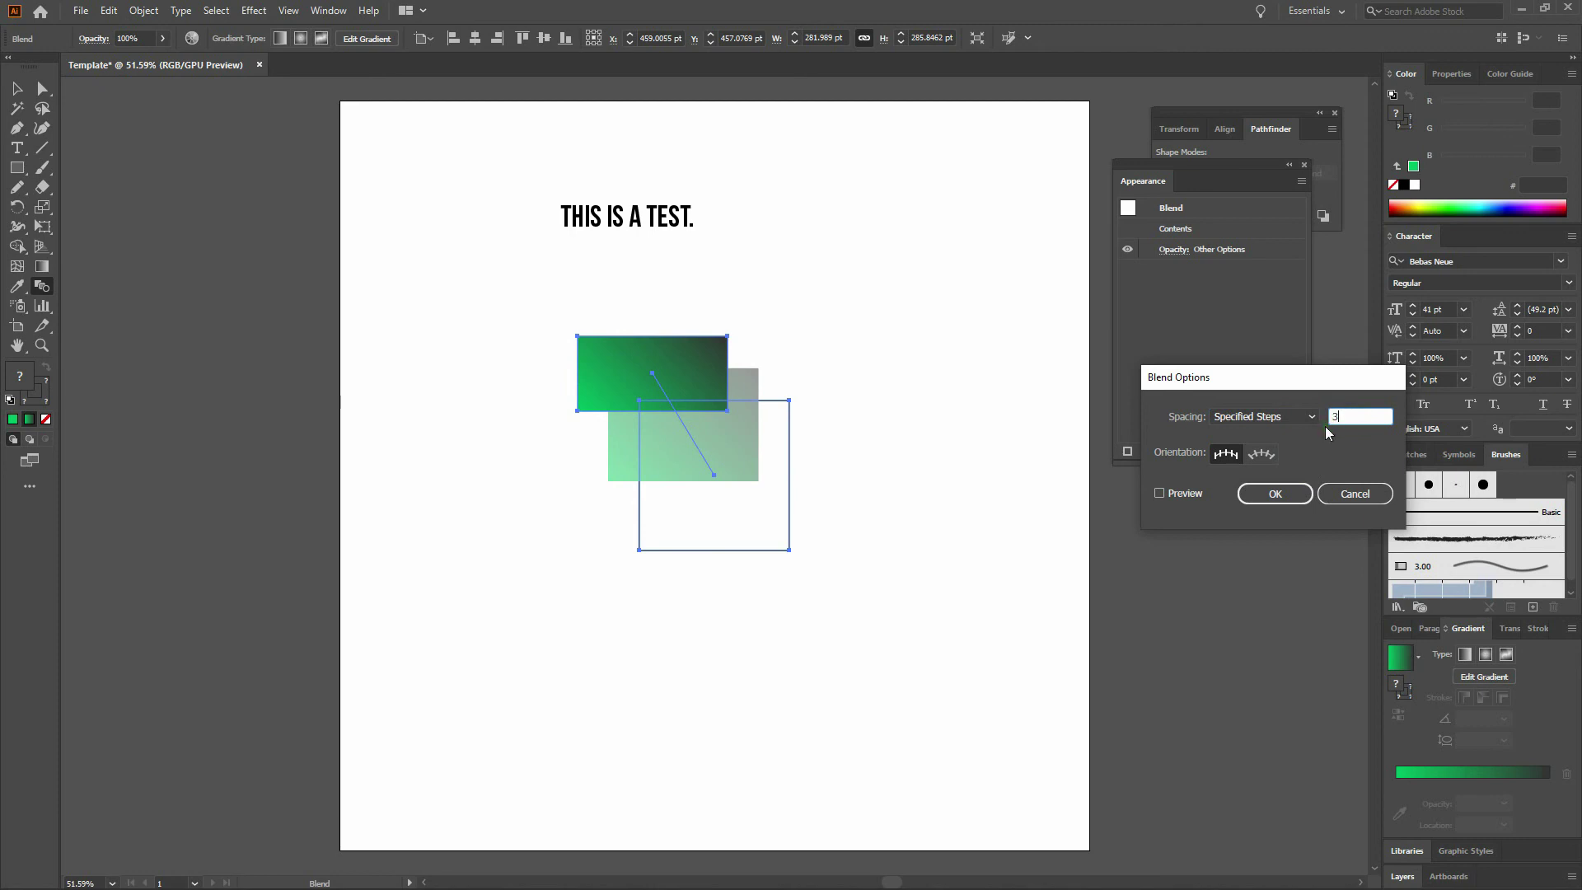
left_click(1159, 493)
type("3")
left_click(1305, 493)
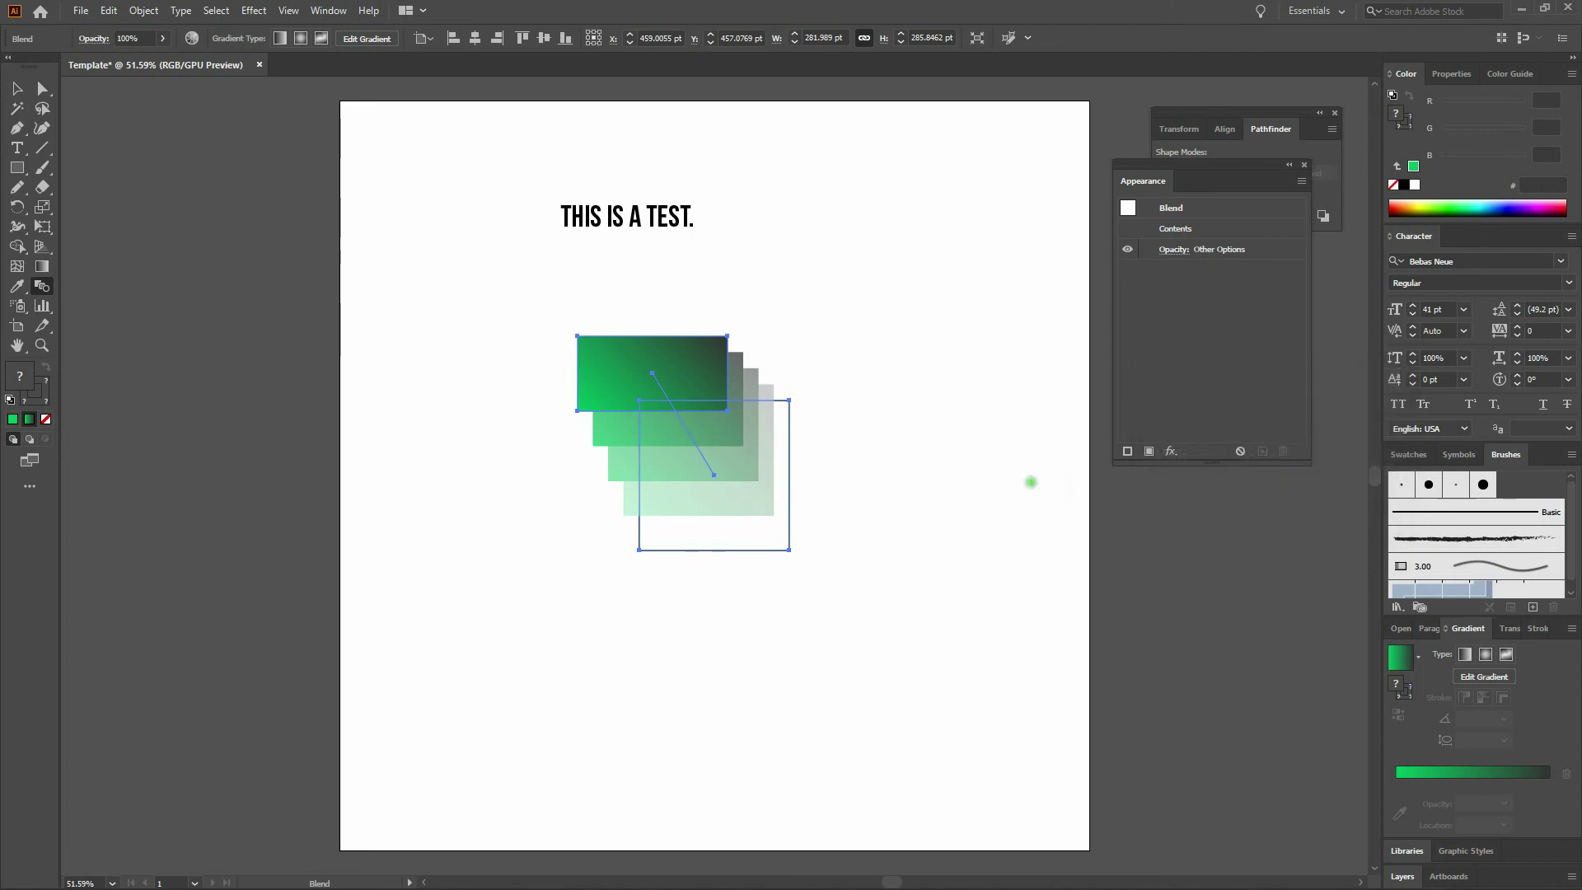
left_click(17, 88)
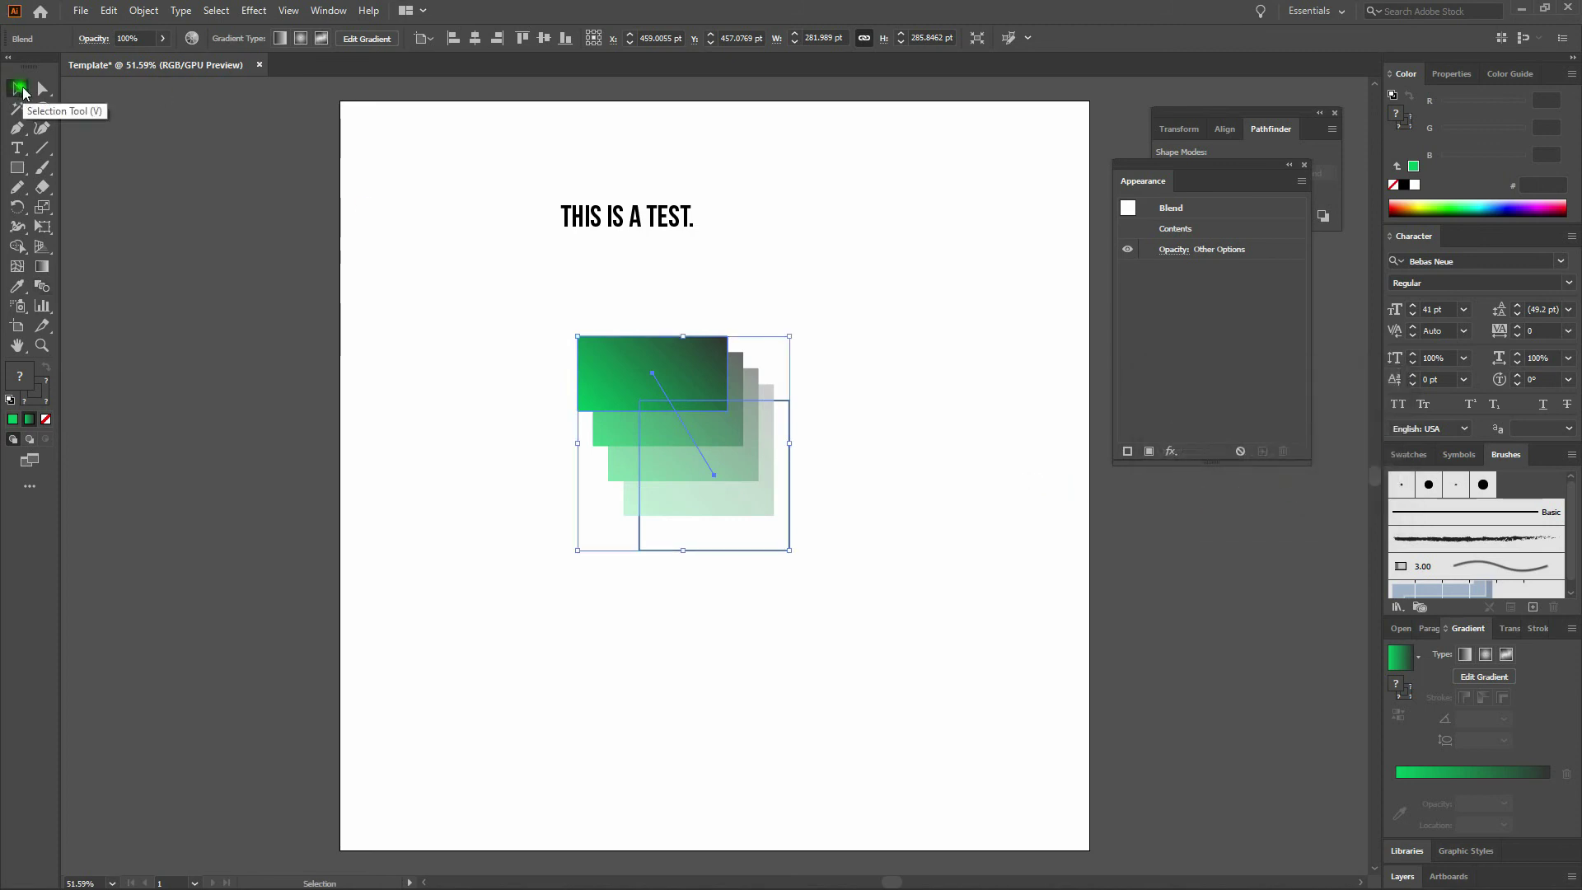
left_click(507, 233)
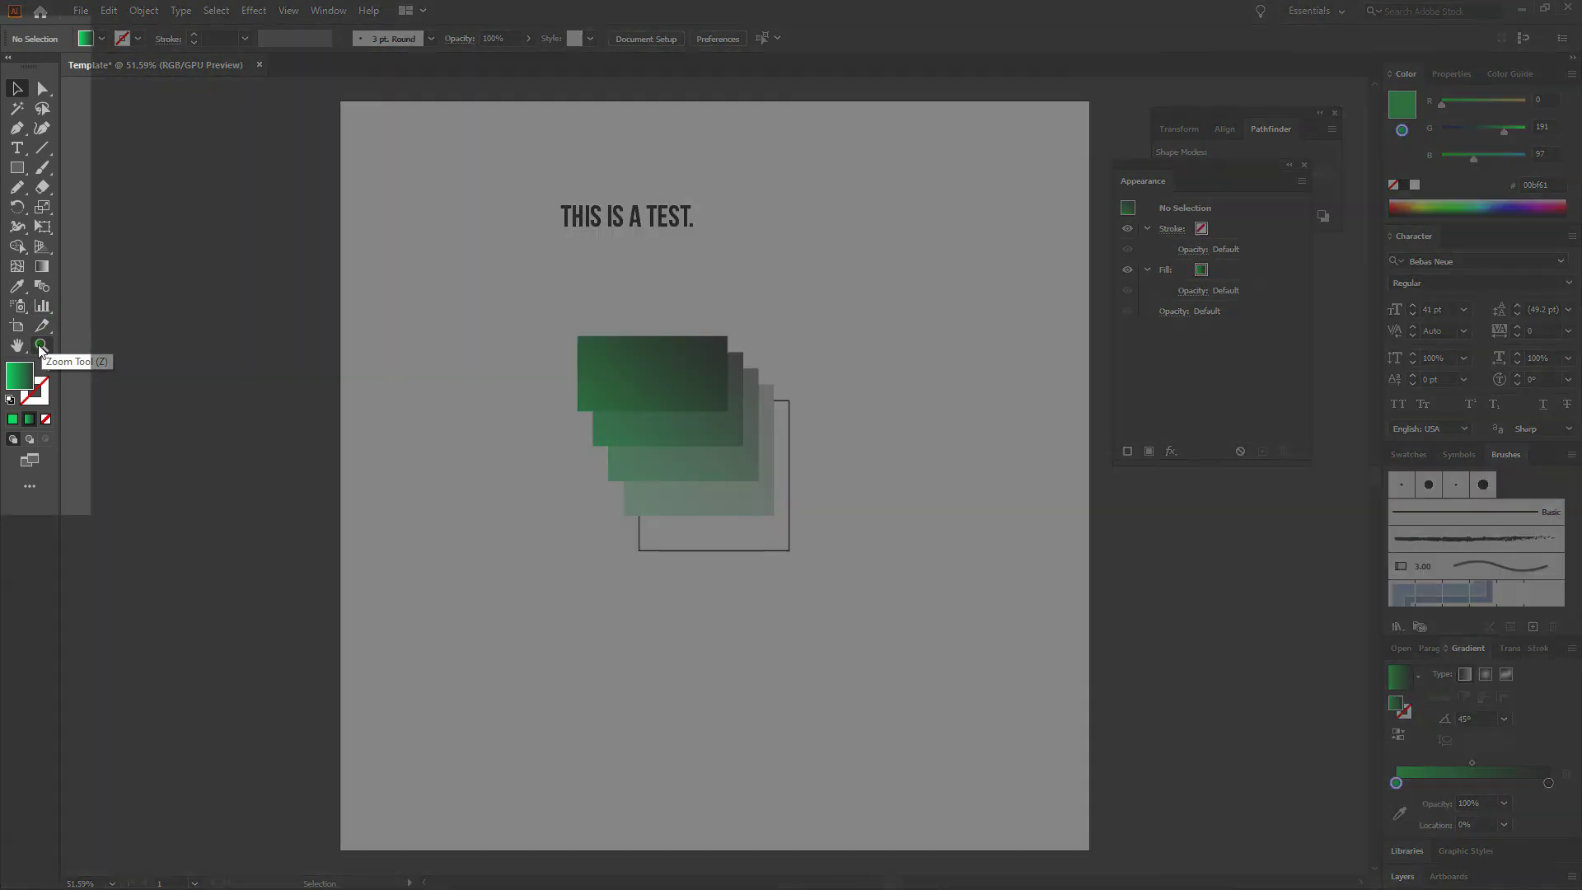
Examine the blended artwork at several magnifications between 50% and 150%, including actual size and the whole artboard fitted to the window
left_click(40, 346)
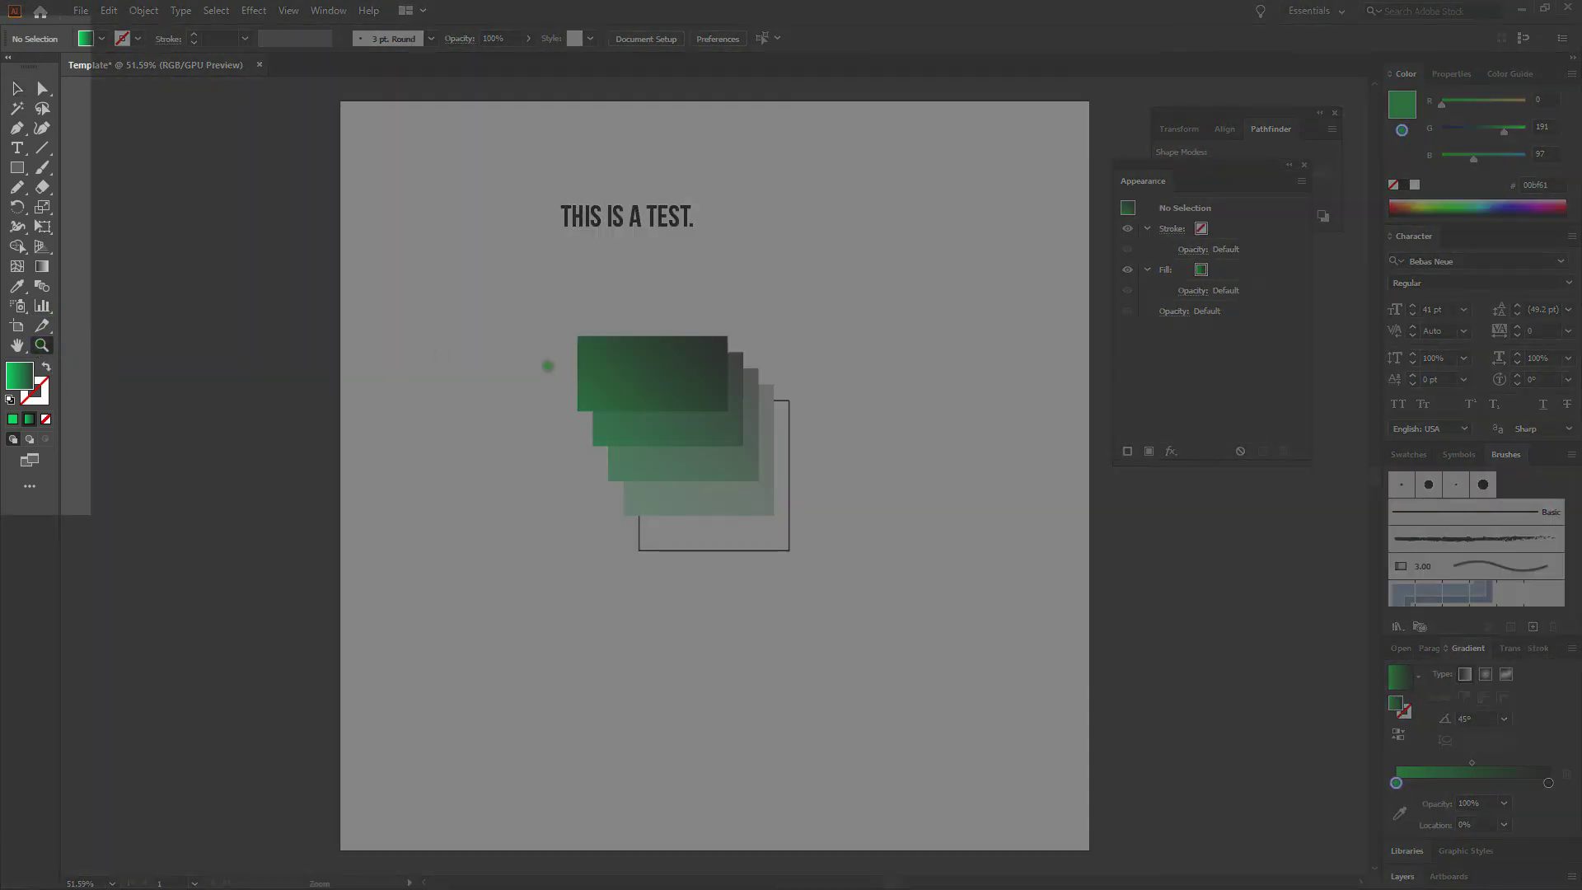
key("ctrl+1")
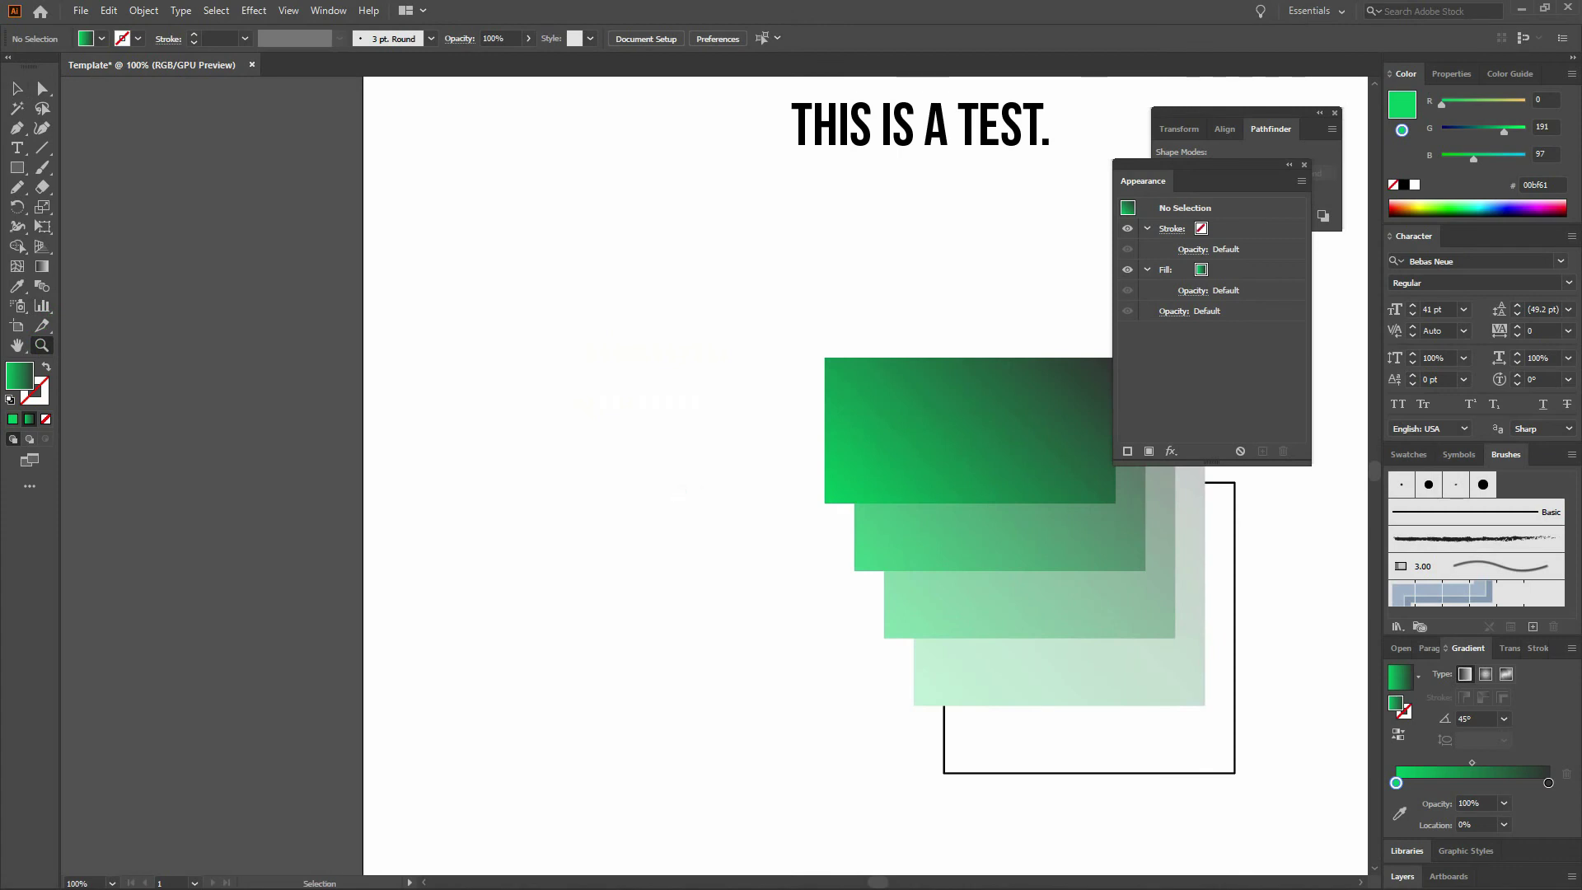
left_click(675, 491, "alt")
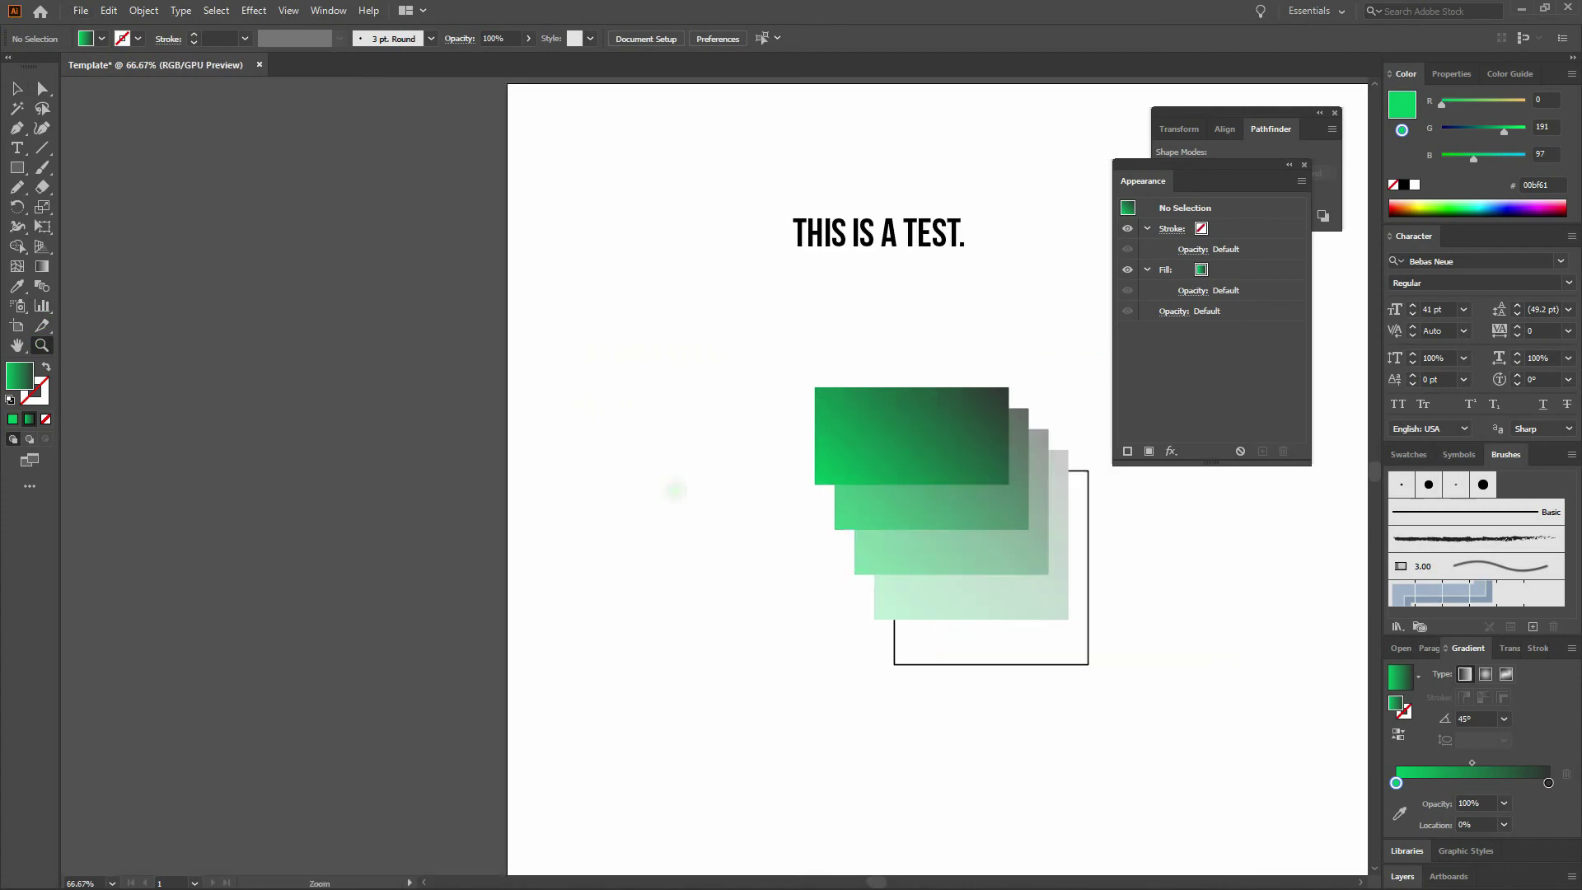
left_click(672, 488, "alt")
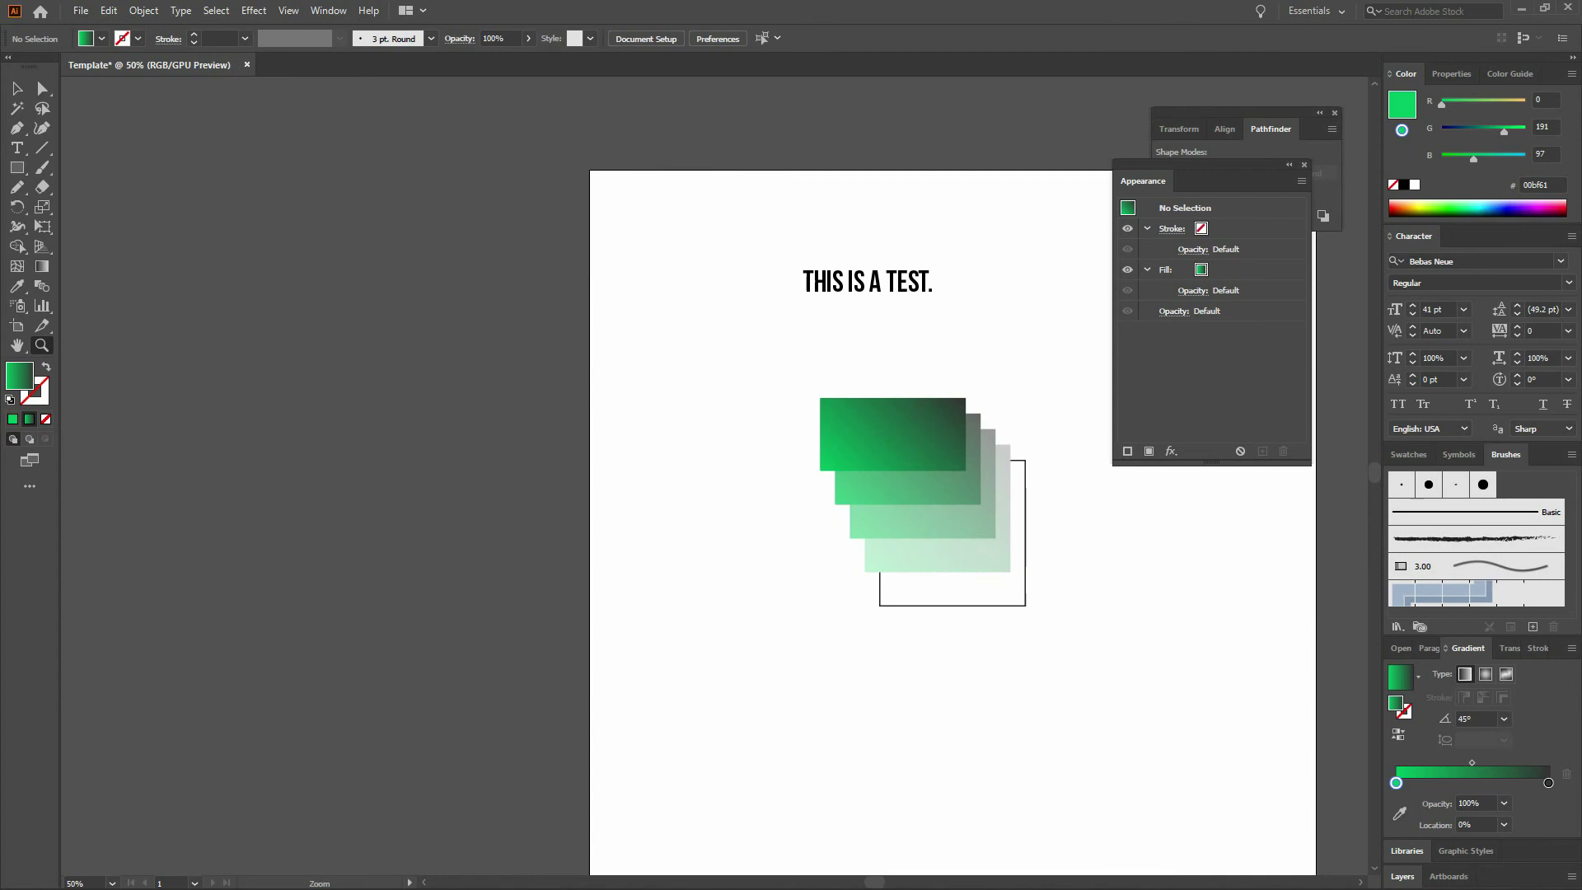
key("ctrl+1")
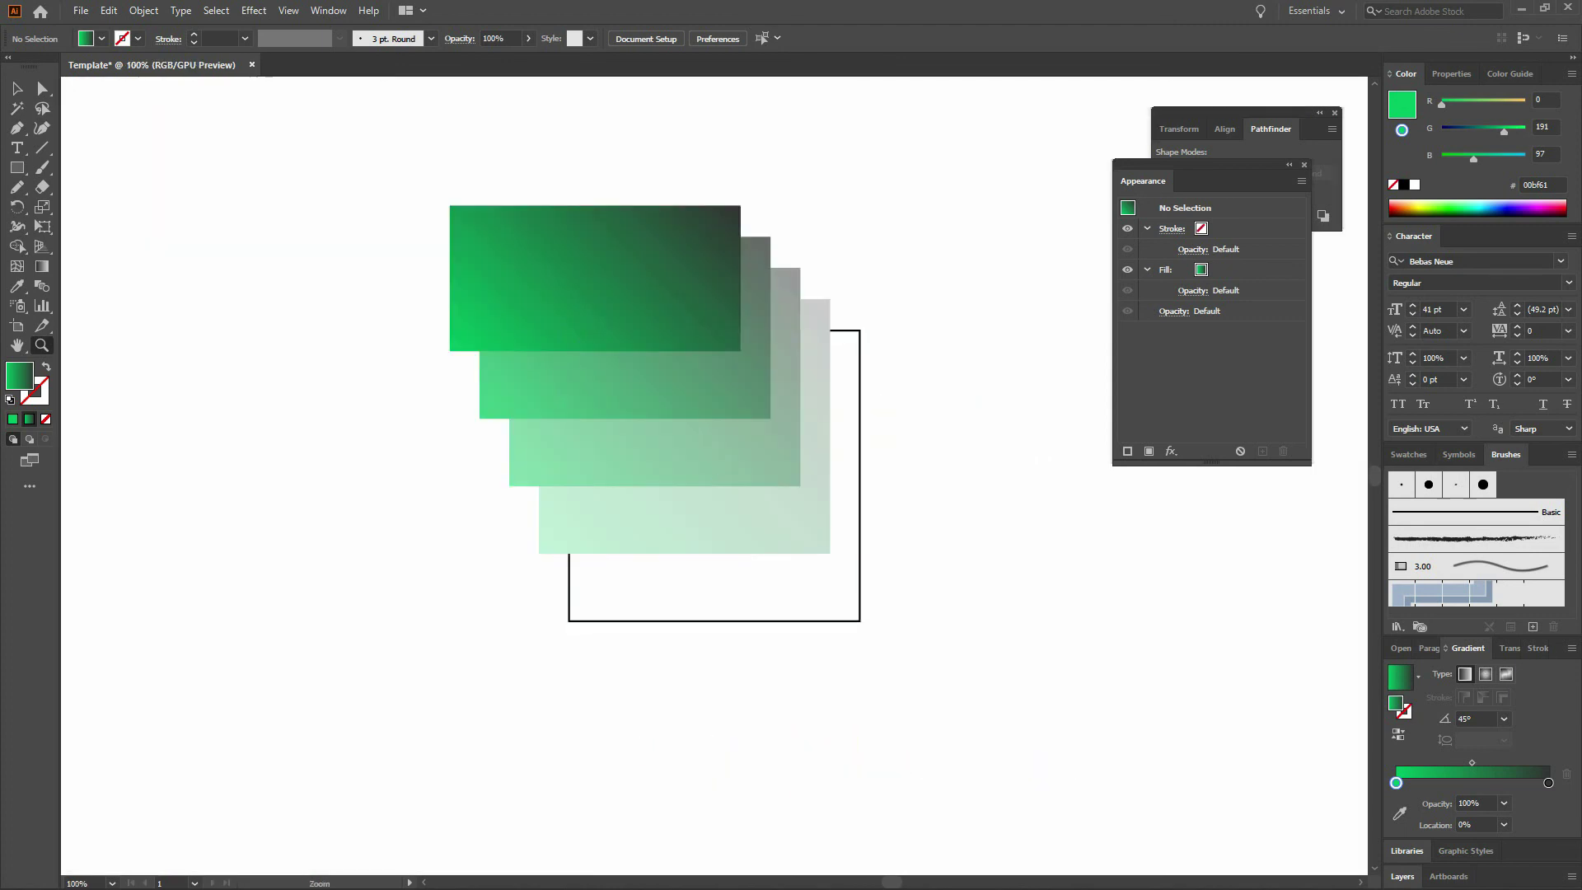
key("ctrl+0")
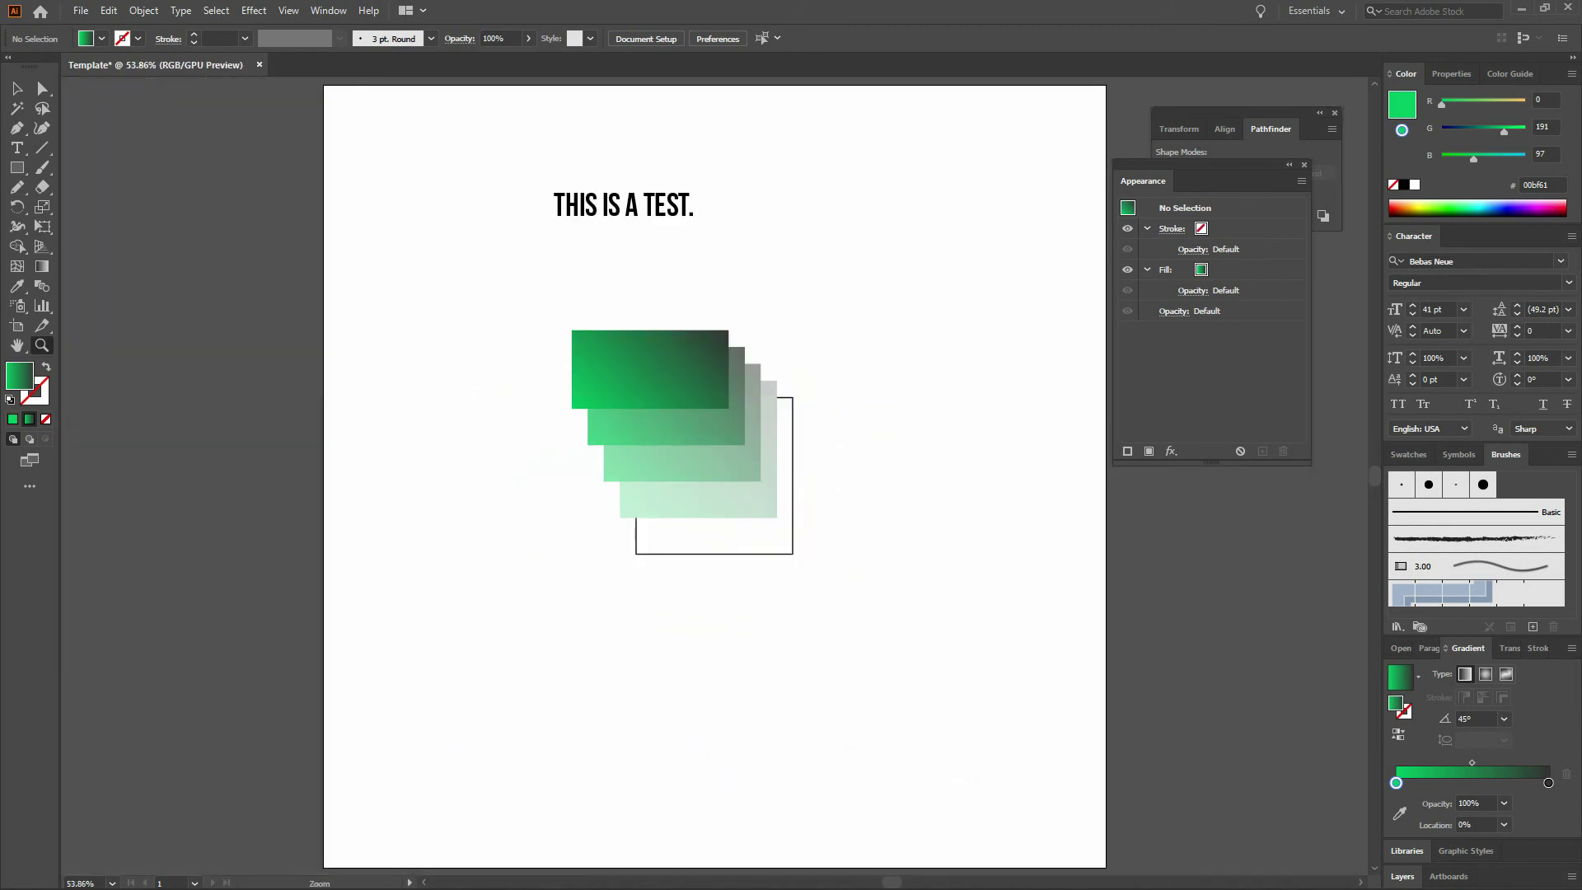
key("ctrl+plus")
key("ctrl+plus")
key("ctrl+plus")
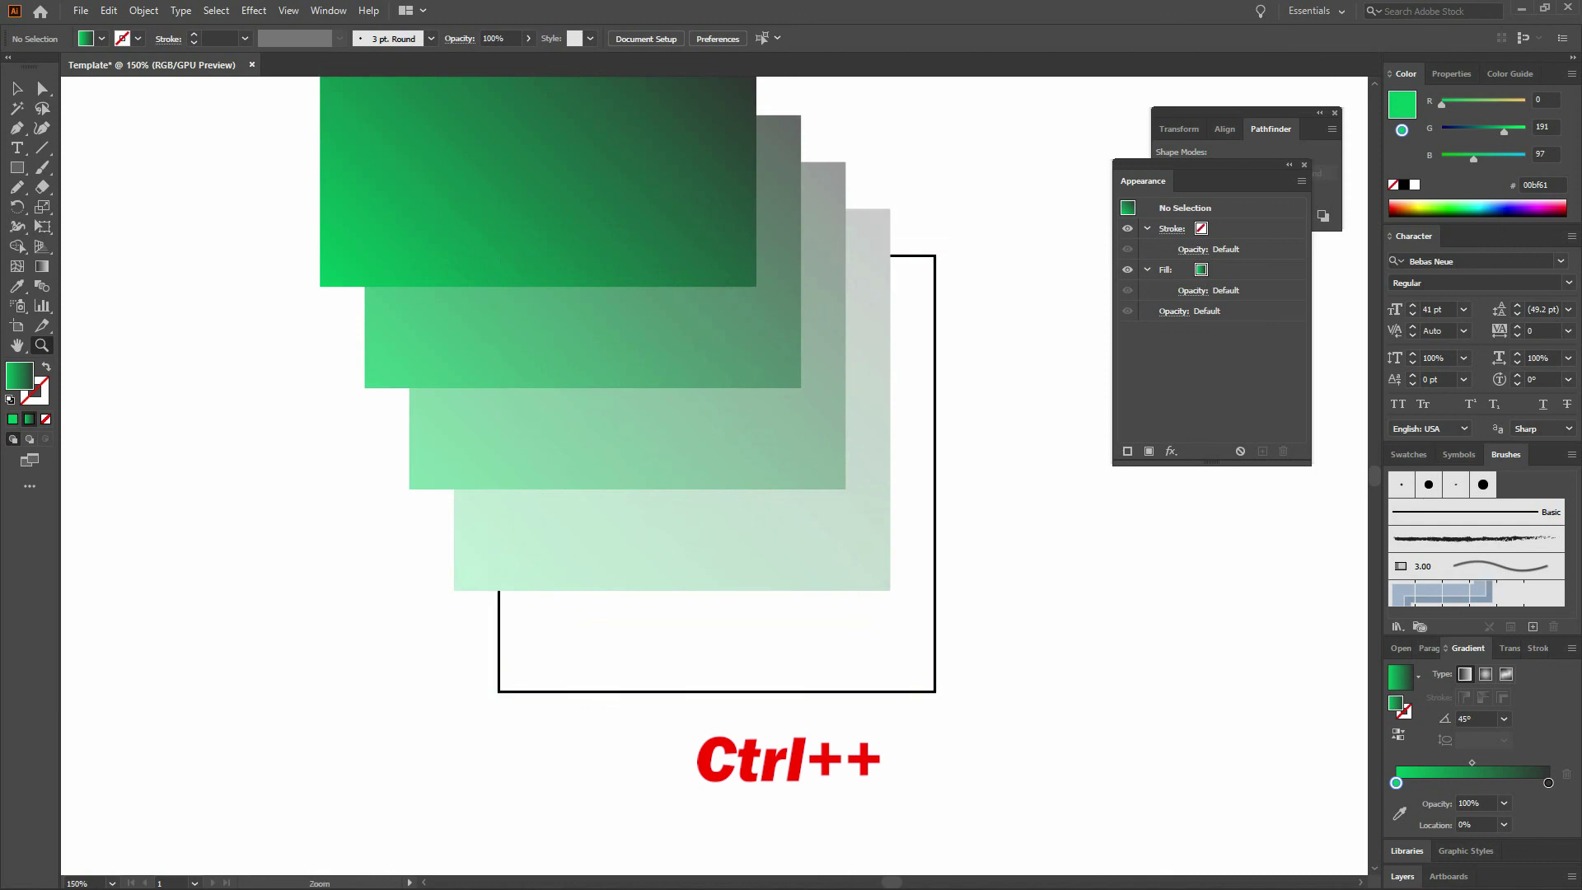
key("ctrl+minus")
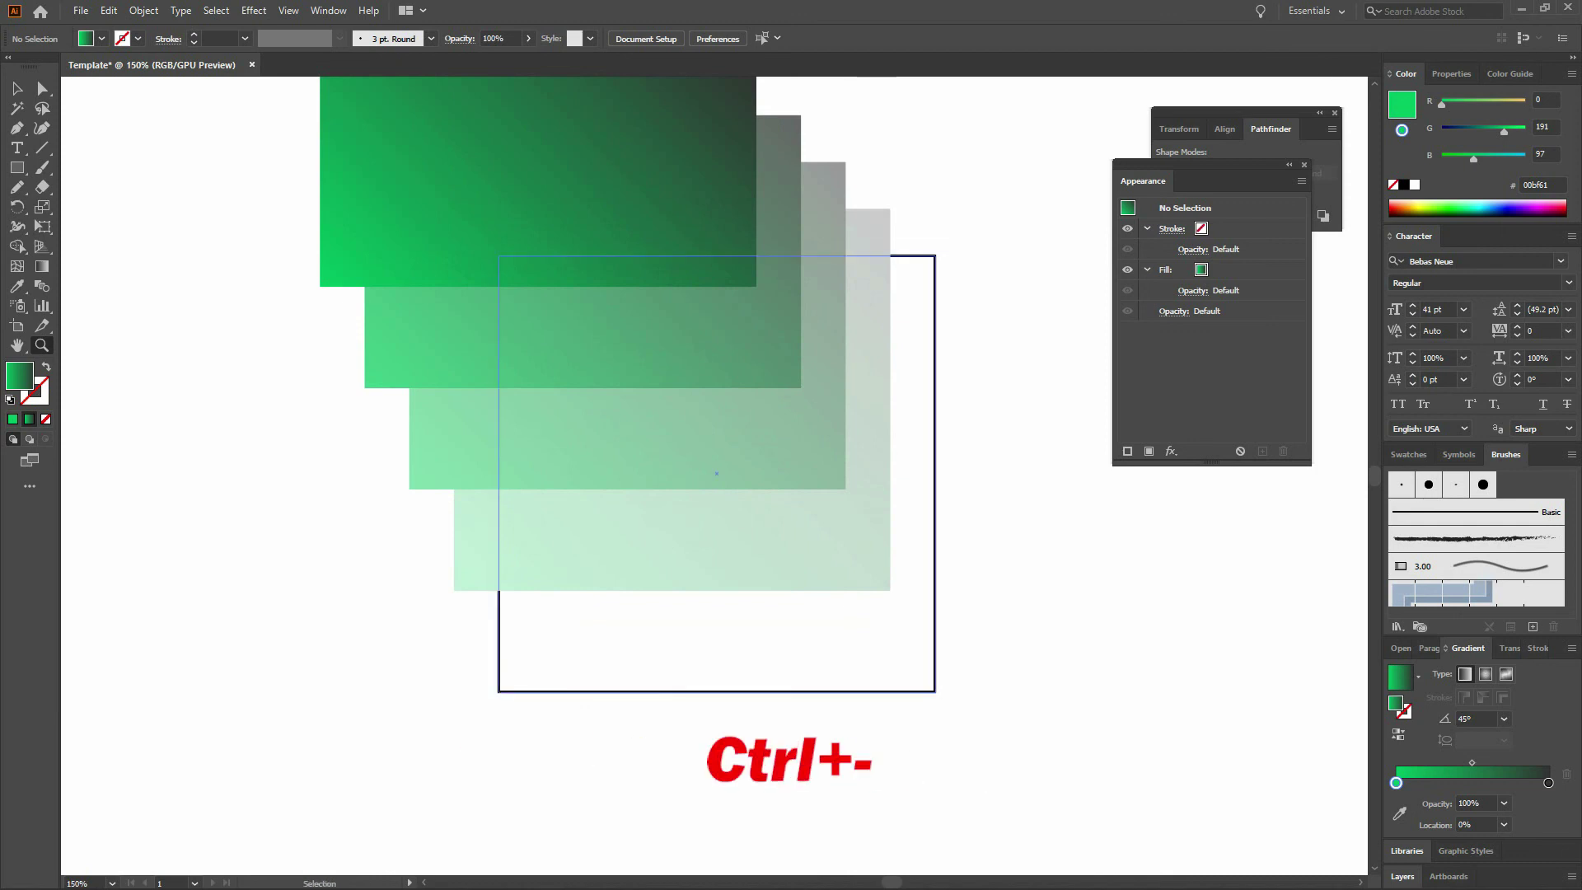
key("ctrl+minus")
key("ctrl+minus")
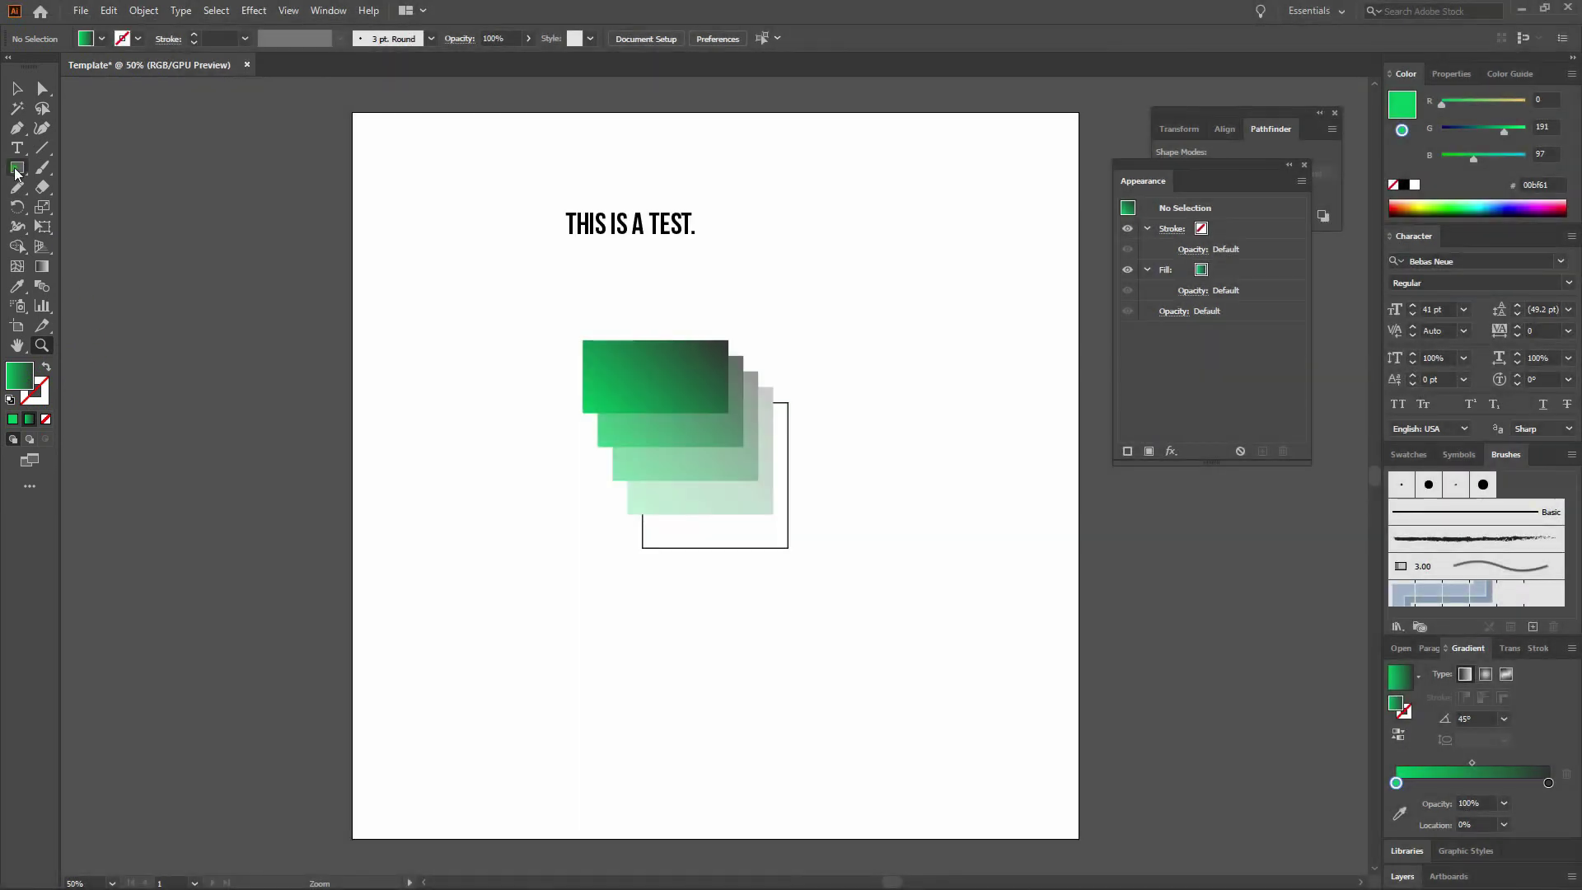
Draw a rectangle about 270 × 220 pt in the artboard's lower-left area and give it the default fill and stroke
left_click(15, 169)
left_click_drag(416, 579, 612, 738)
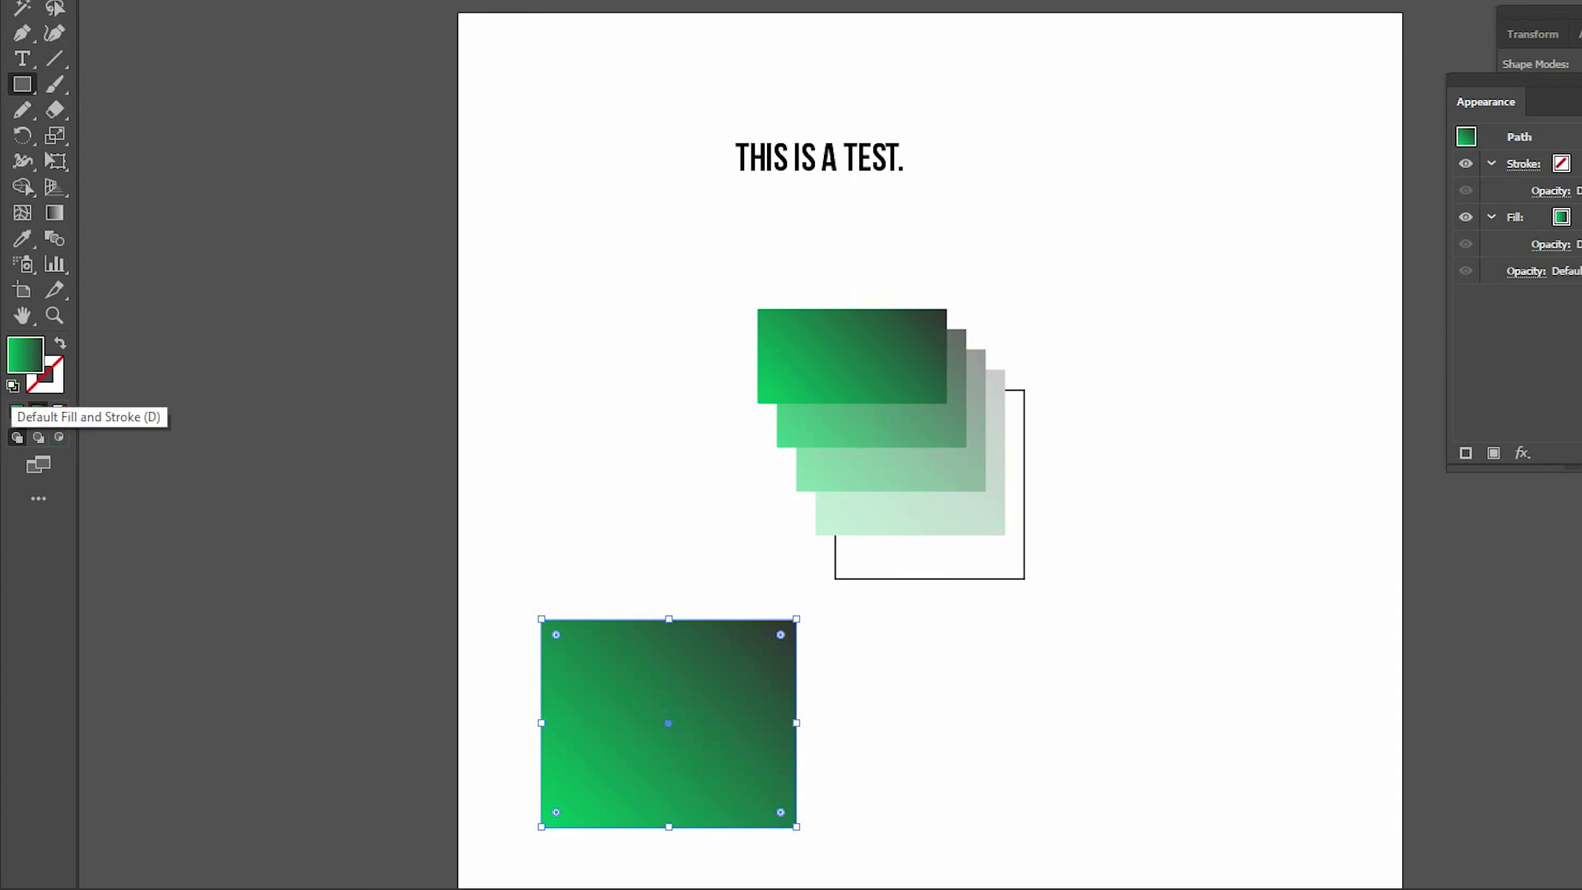
left_click(12, 385)
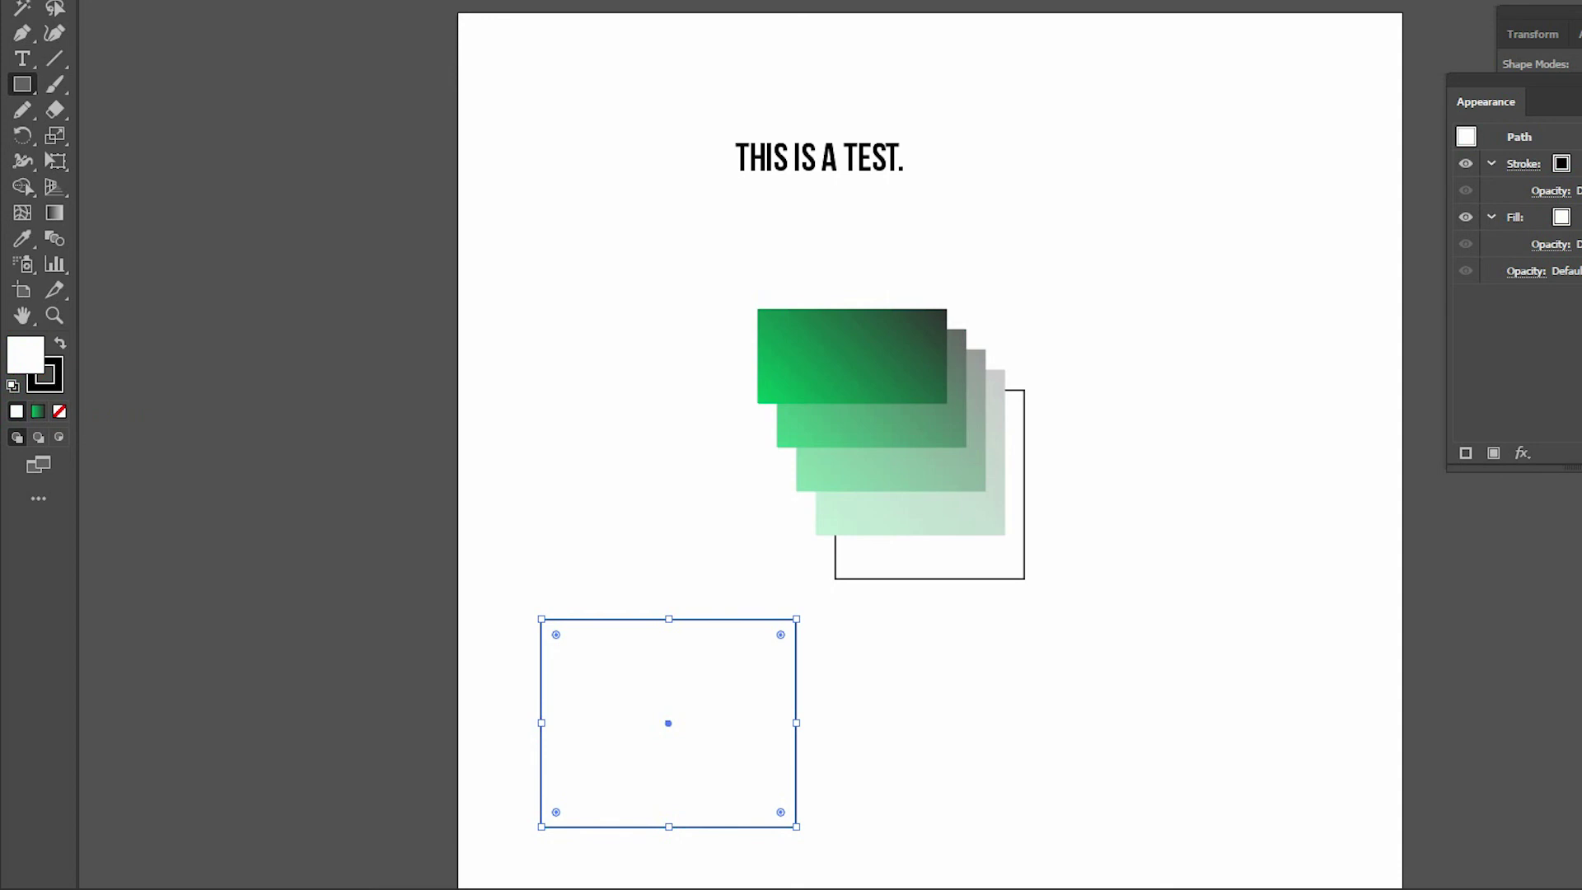
Change the new rectangle's fill color to pure blue (0000ff) with the Color Picker
double_click(25, 354)
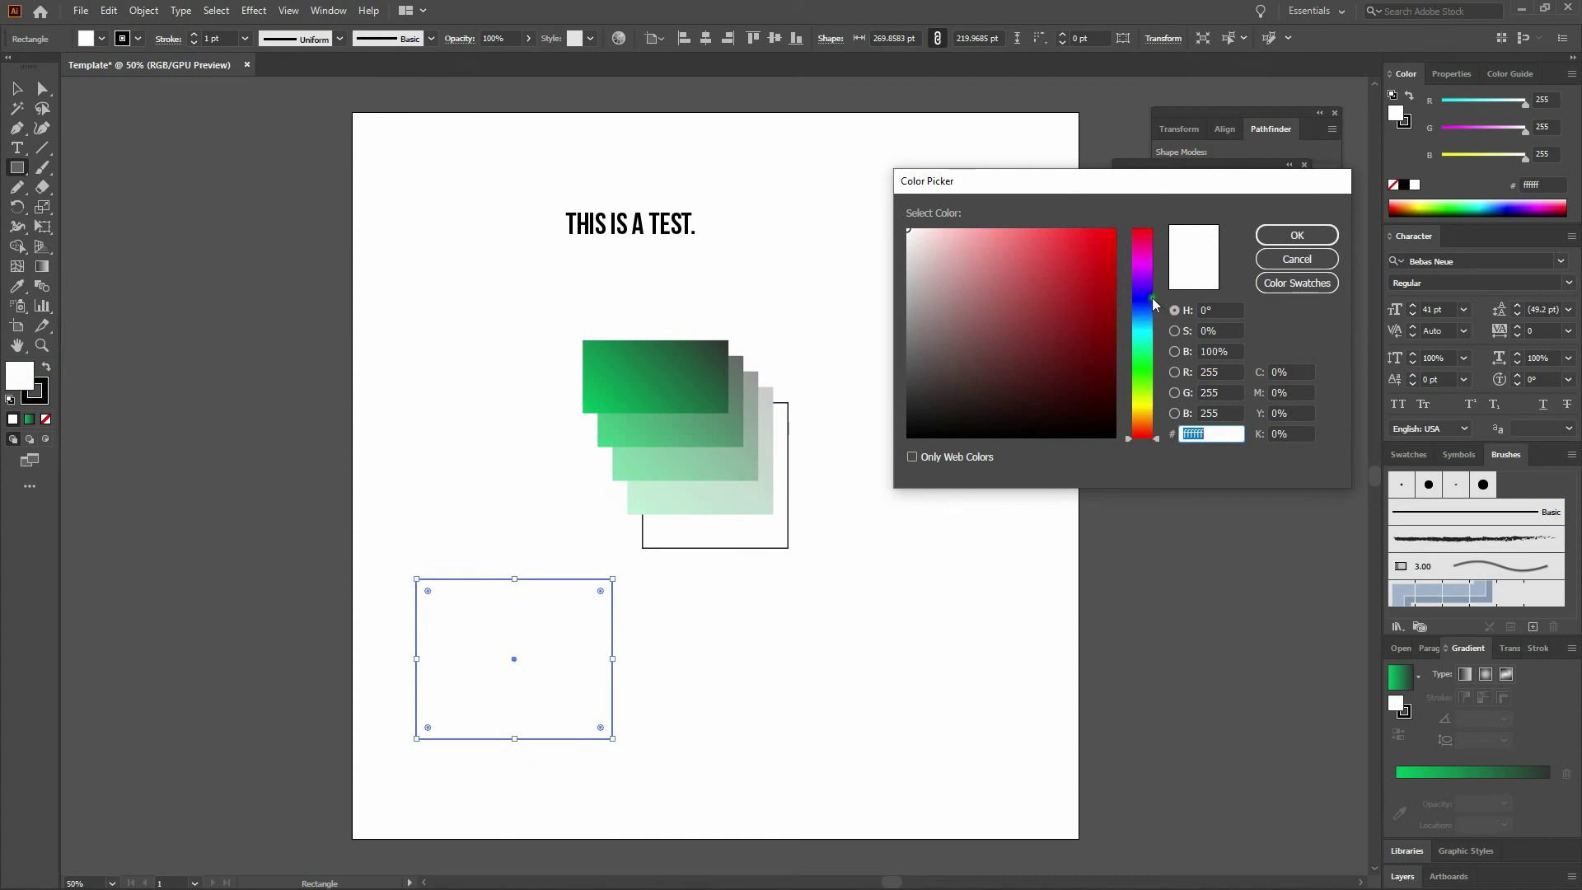
left_click(1145, 297)
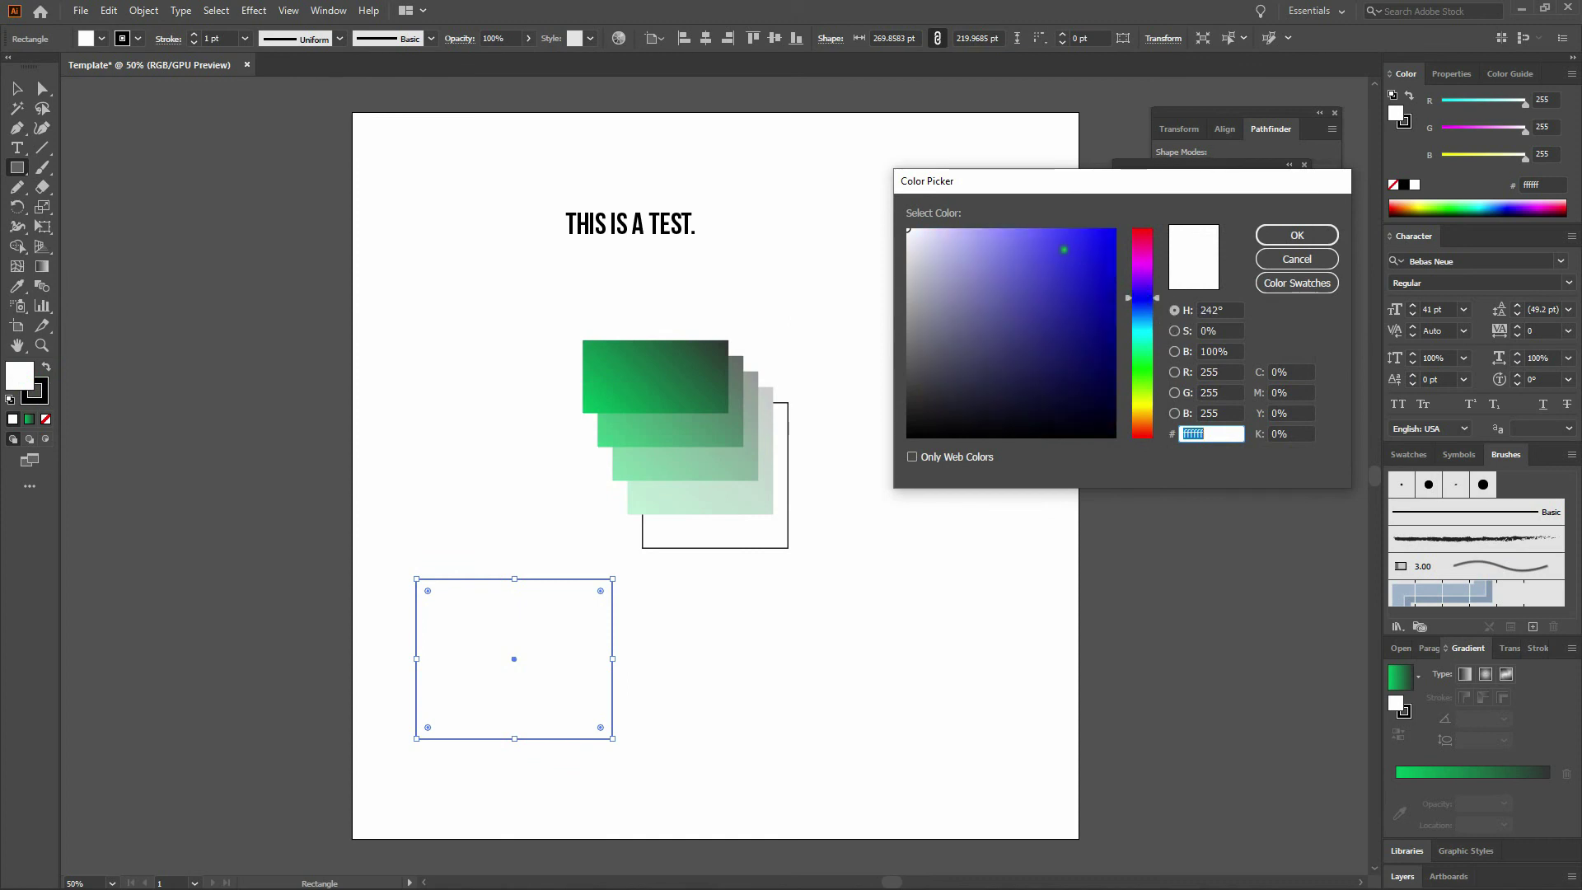
left_click_drag(1073, 263, 1116, 228)
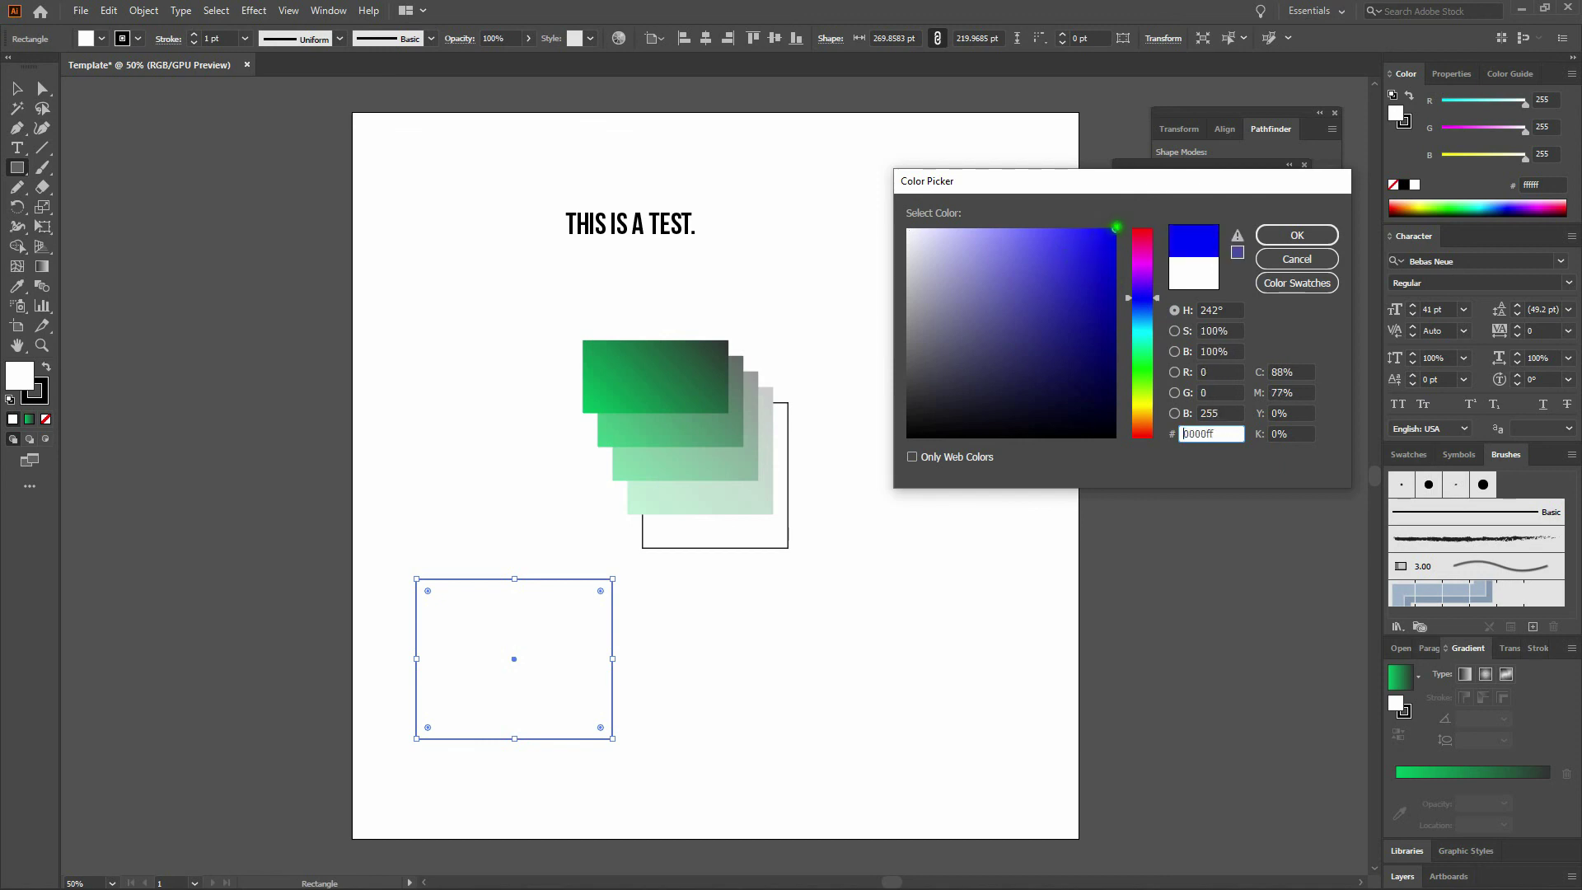
left_click(1306, 241)
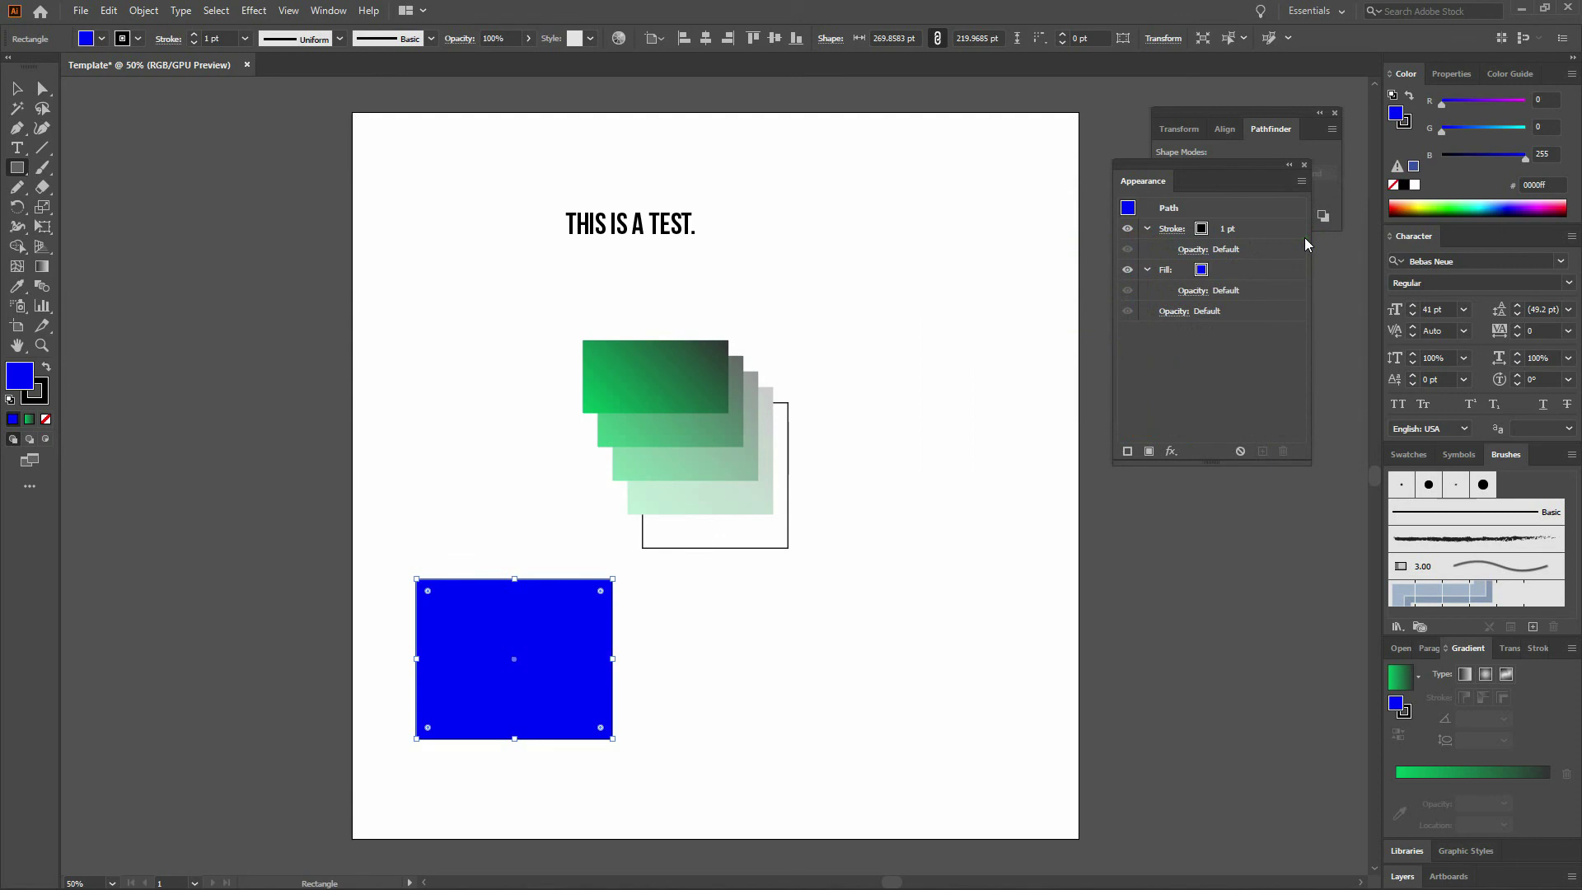
Change the blue rectangle's stroke color to pure red (ff0000) with the Color Picker
double_click(37, 393)
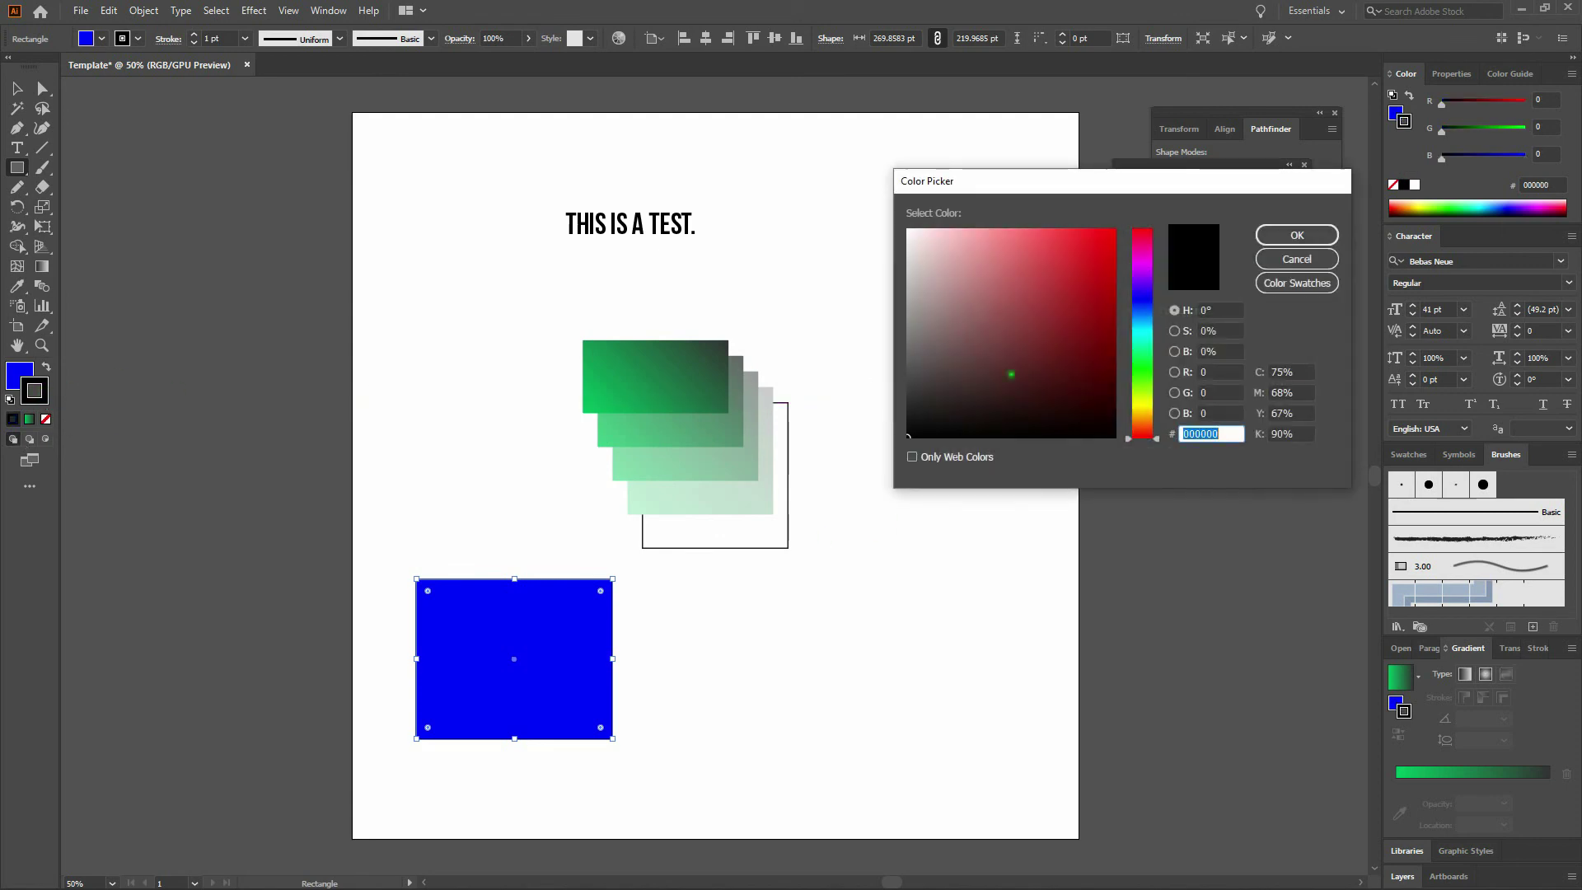
left_click_drag(1156, 433, 1149, 232)
left_click_drag(1111, 239, 1118, 224)
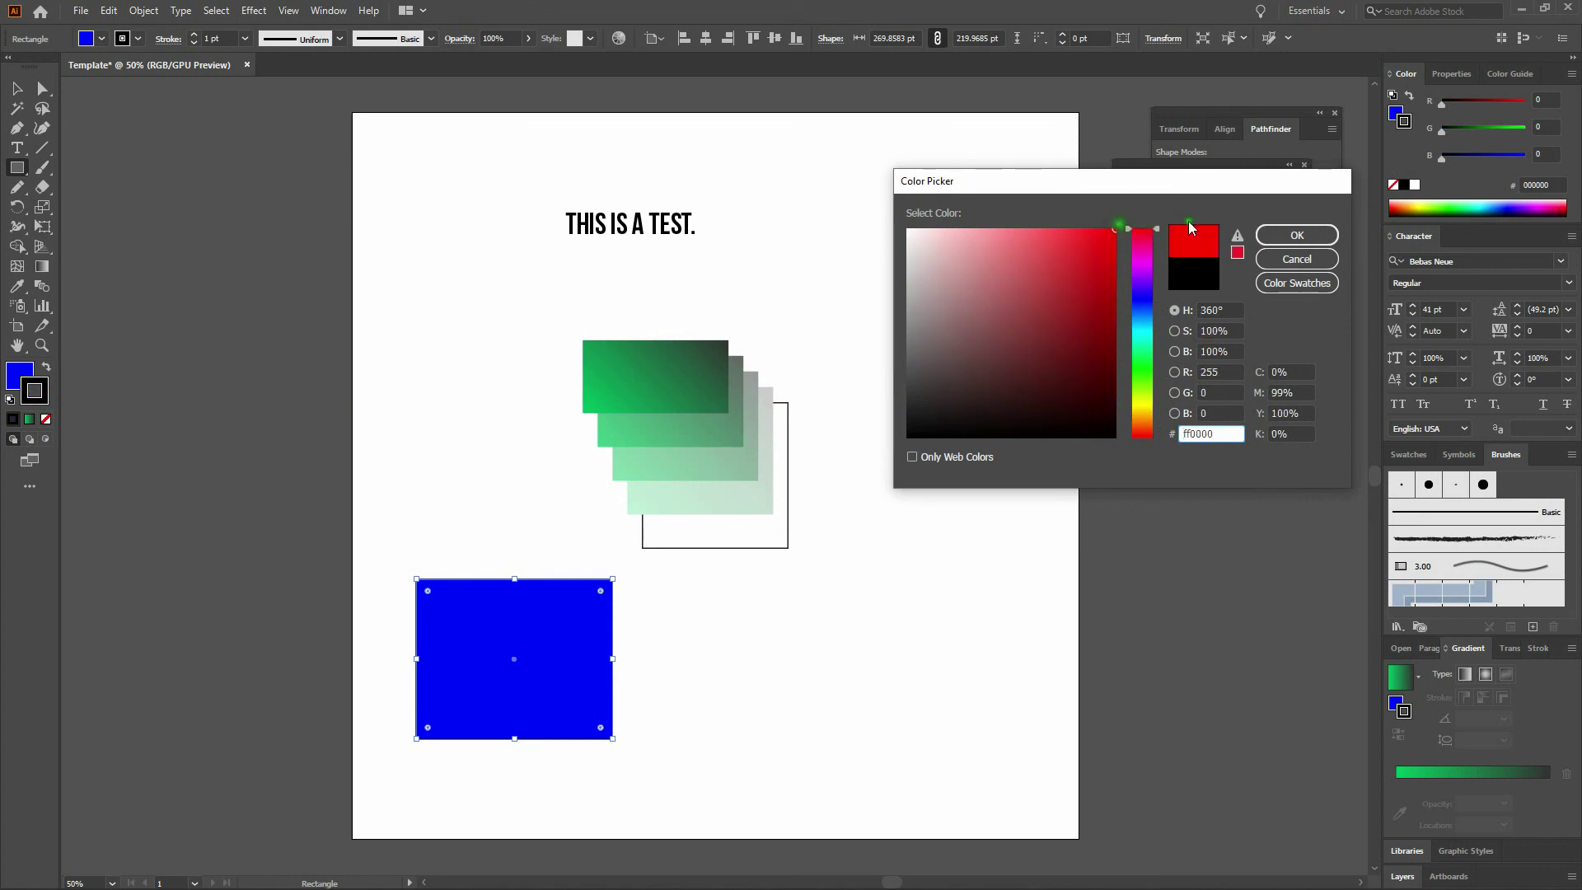
left_click(1298, 237)
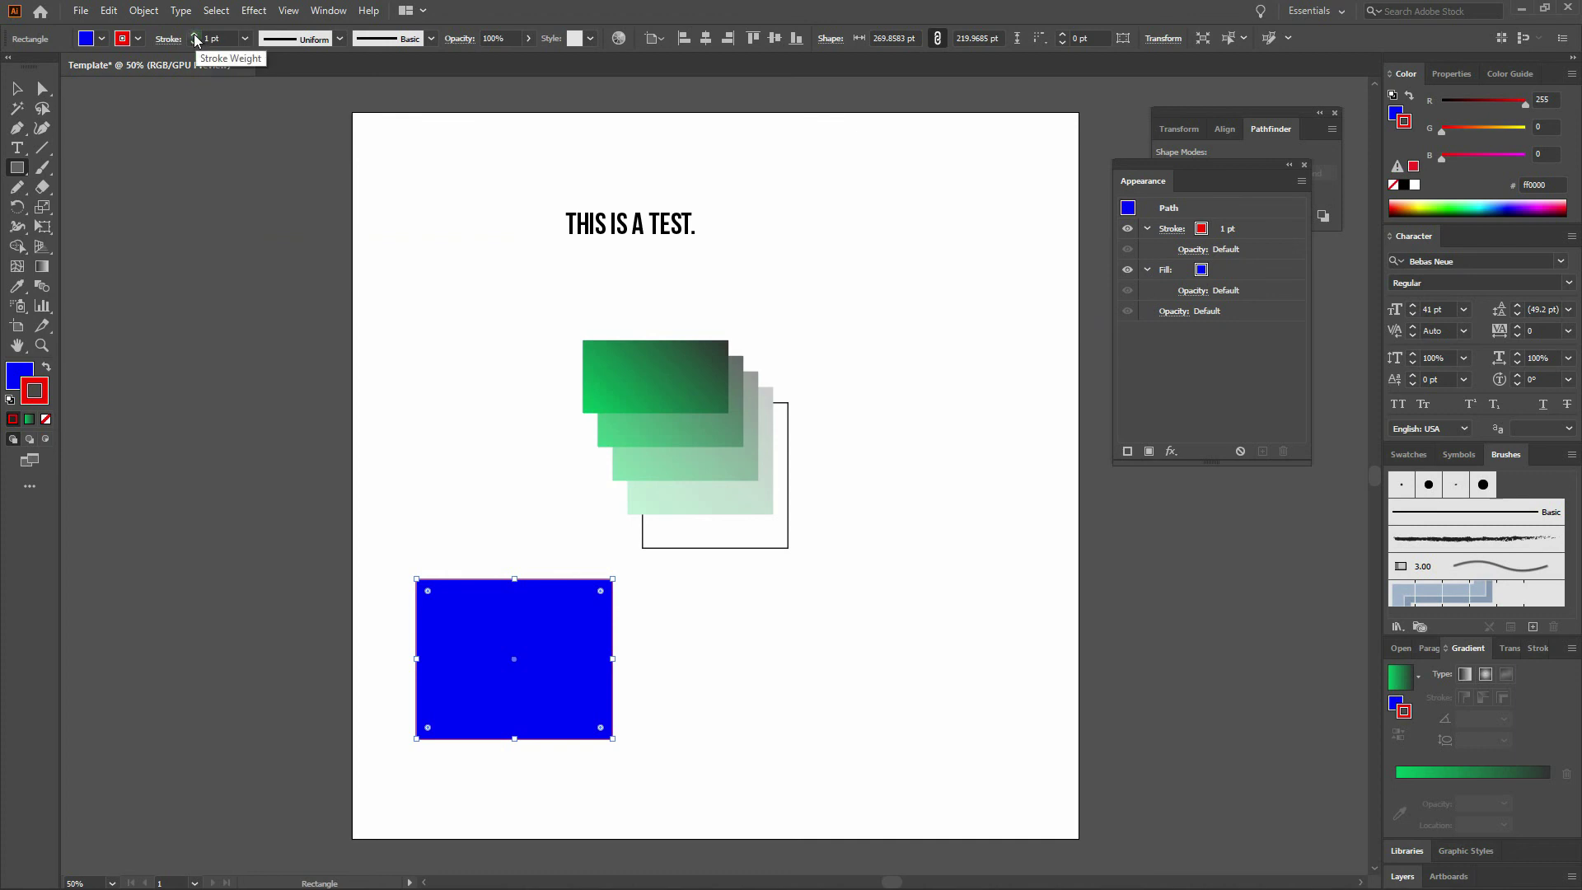
Set the blue rectangle's stroke weight to 10 pt
left_click(336, 9)
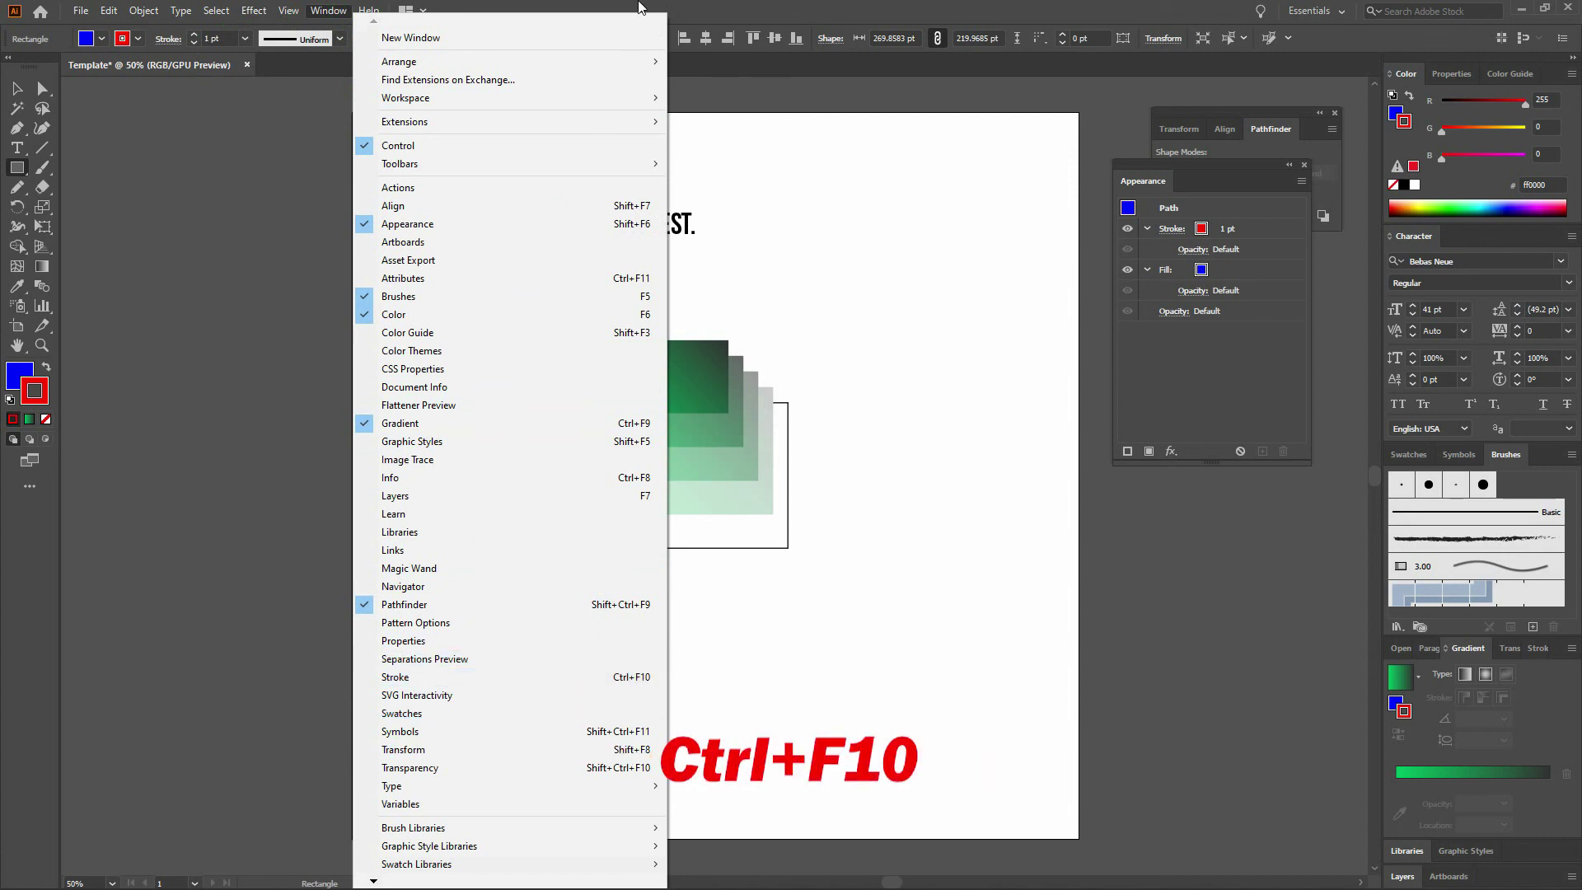
left_click(641, 8)
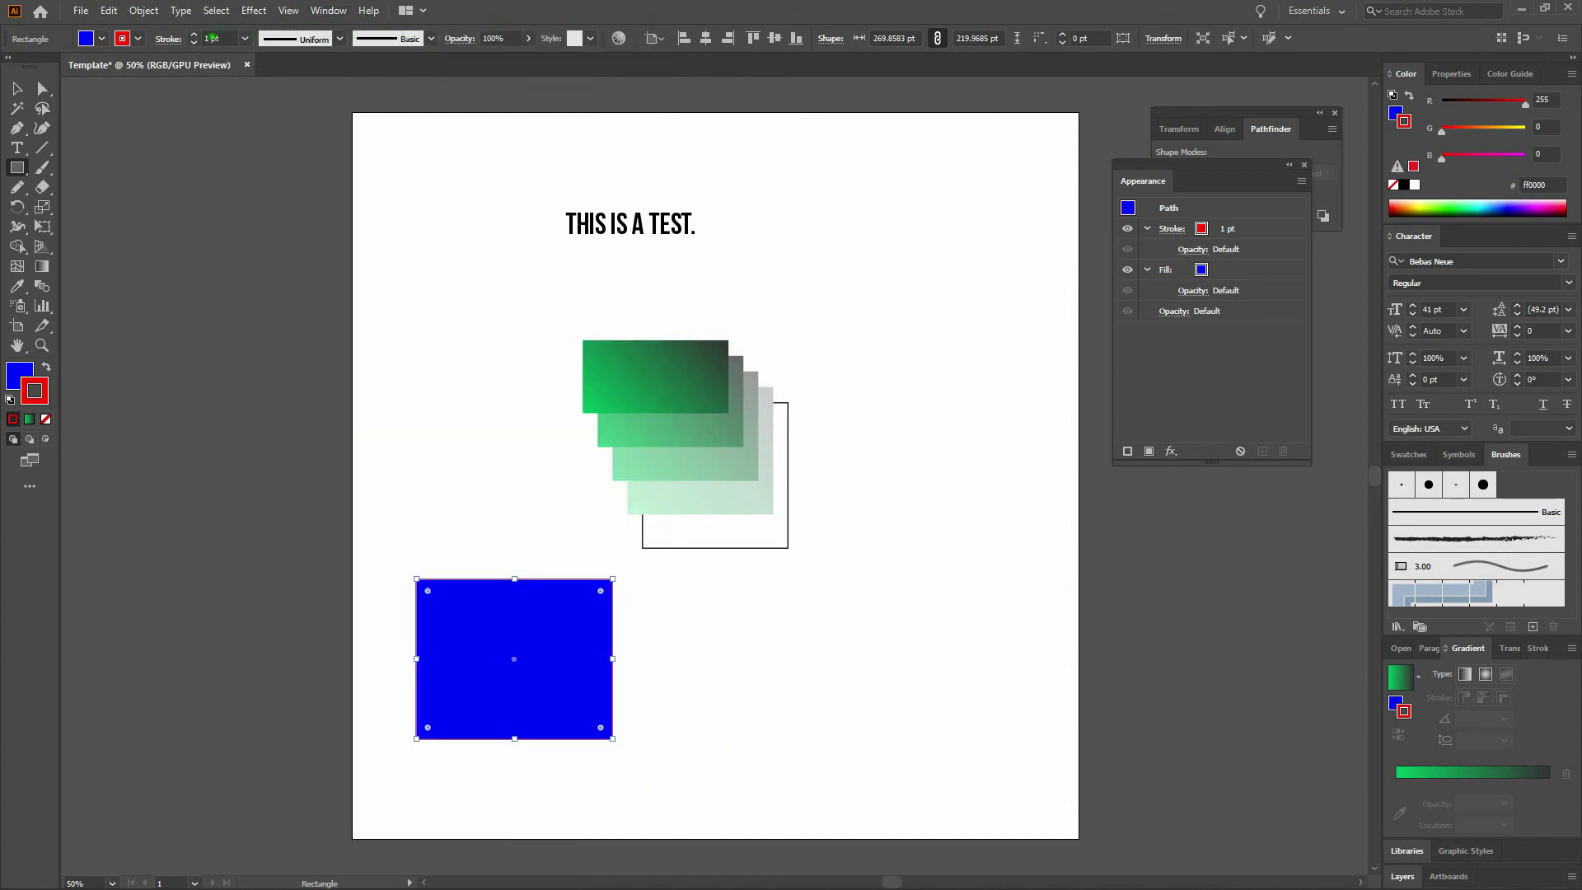
left_click(220, 42)
type("10")
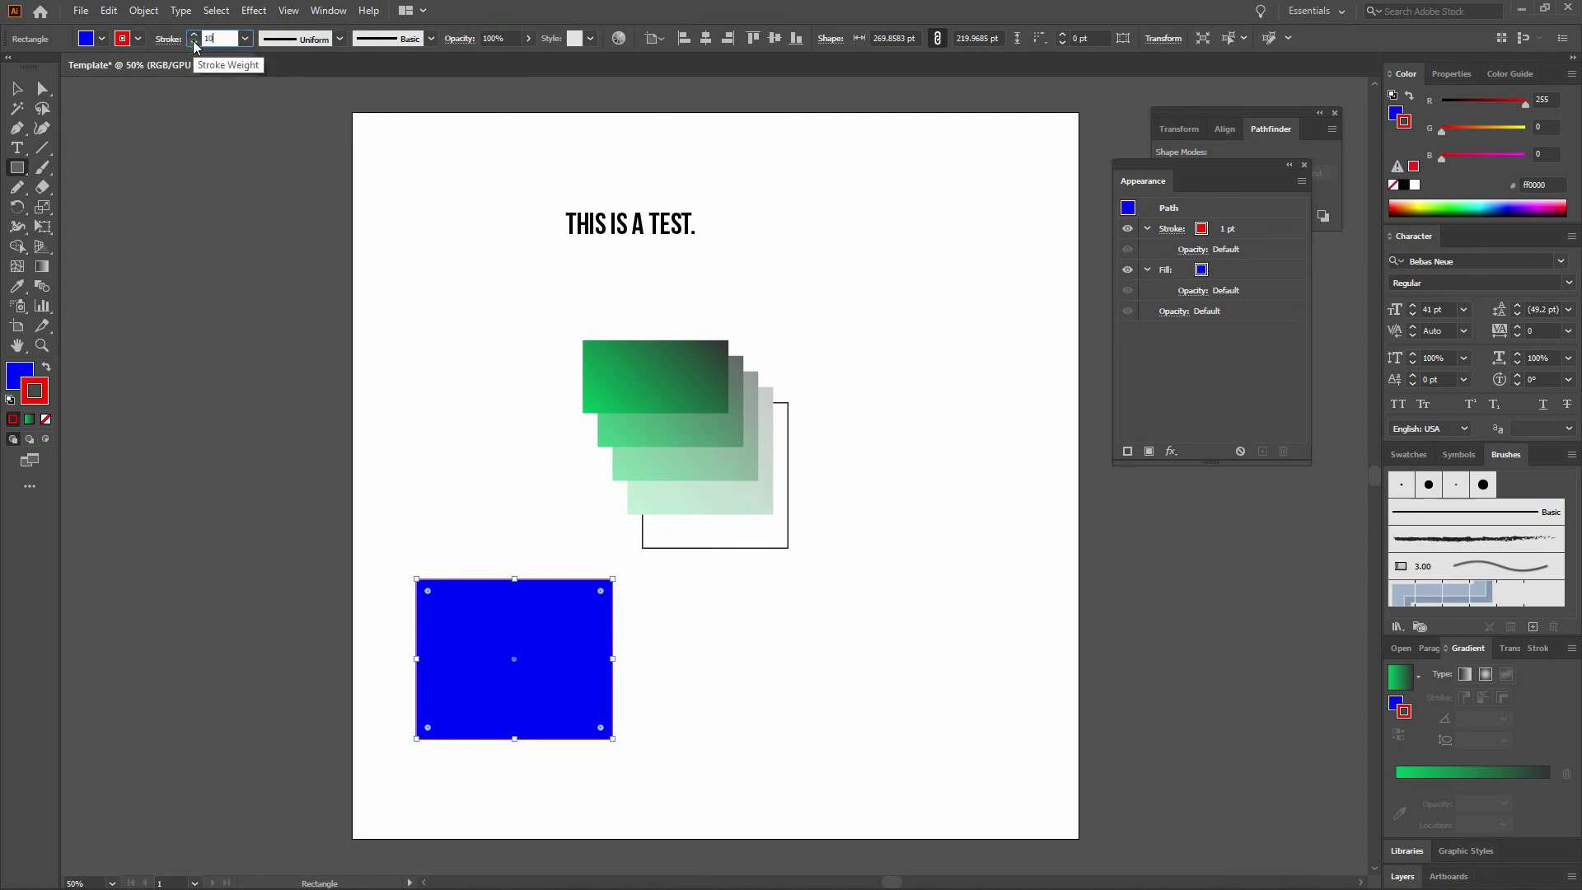
key("Return")
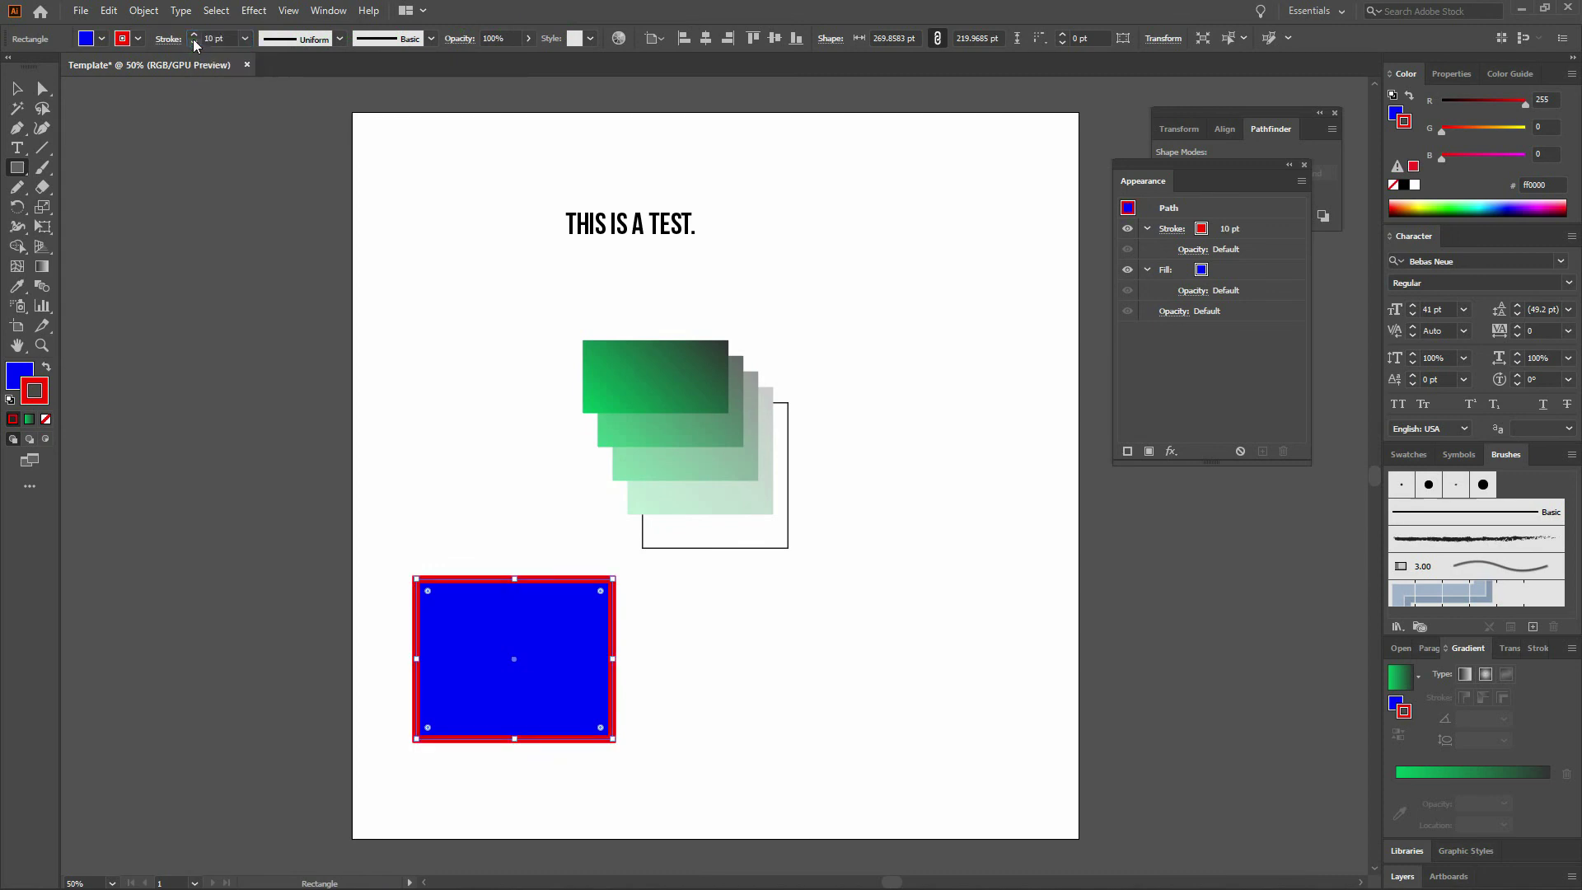